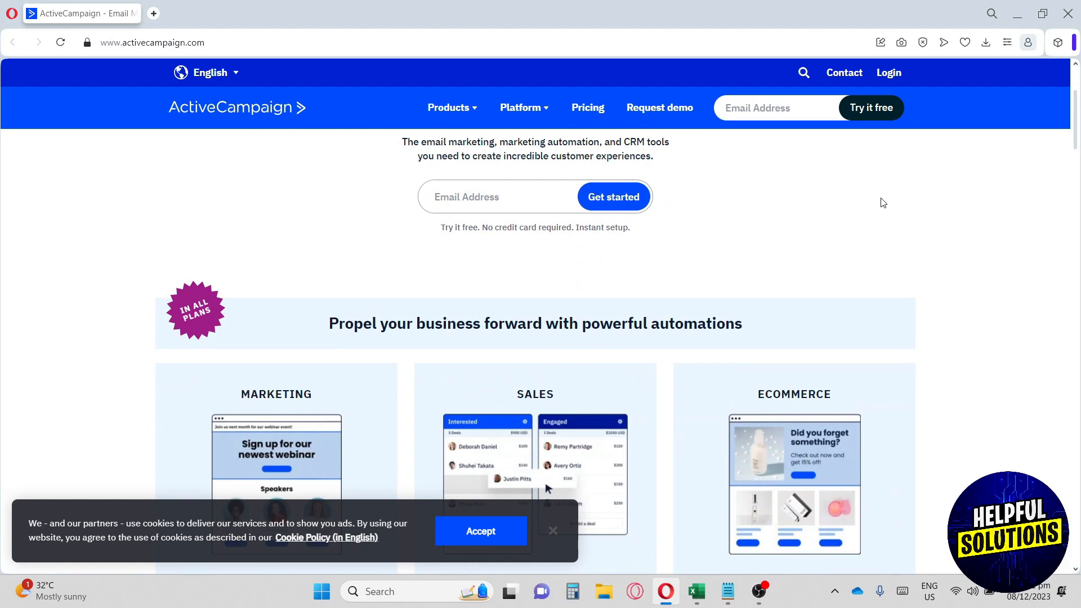
- Browse the ActiveCampaign homepage, looking over the page address and customer-count banner
scroll(883, 202, "down", 1)
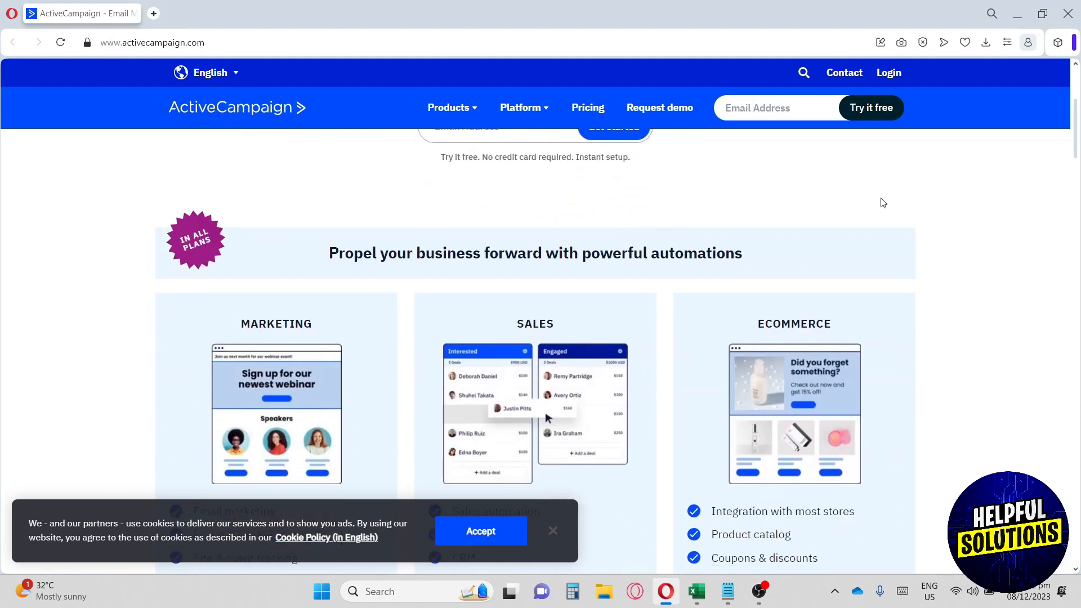
scroll(883, 203, "down", 1)
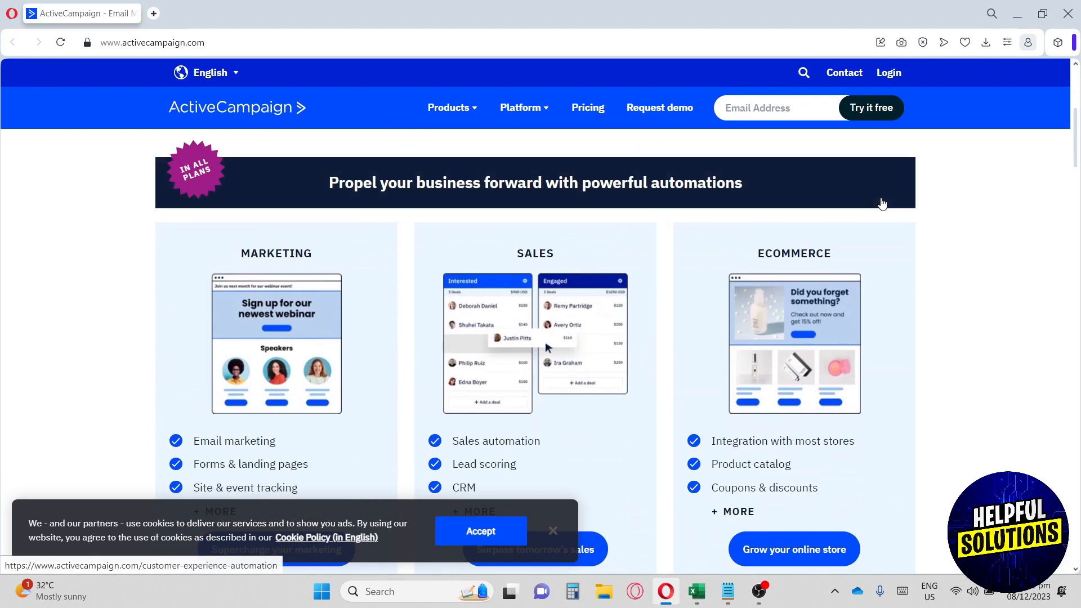
scroll(883, 202, "down", 1)
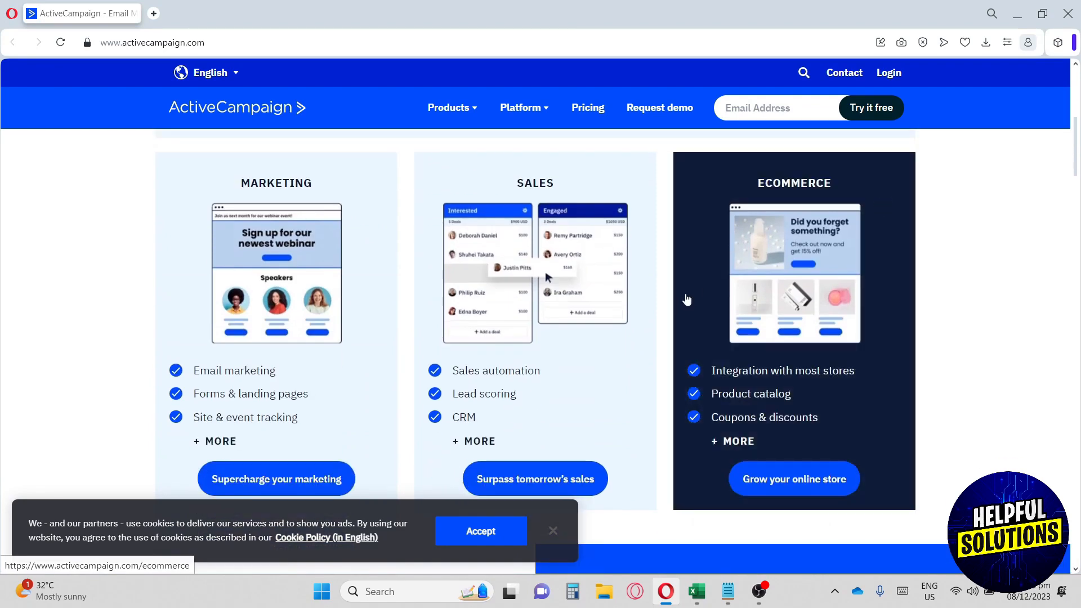
scroll(686, 299, "down", 10)
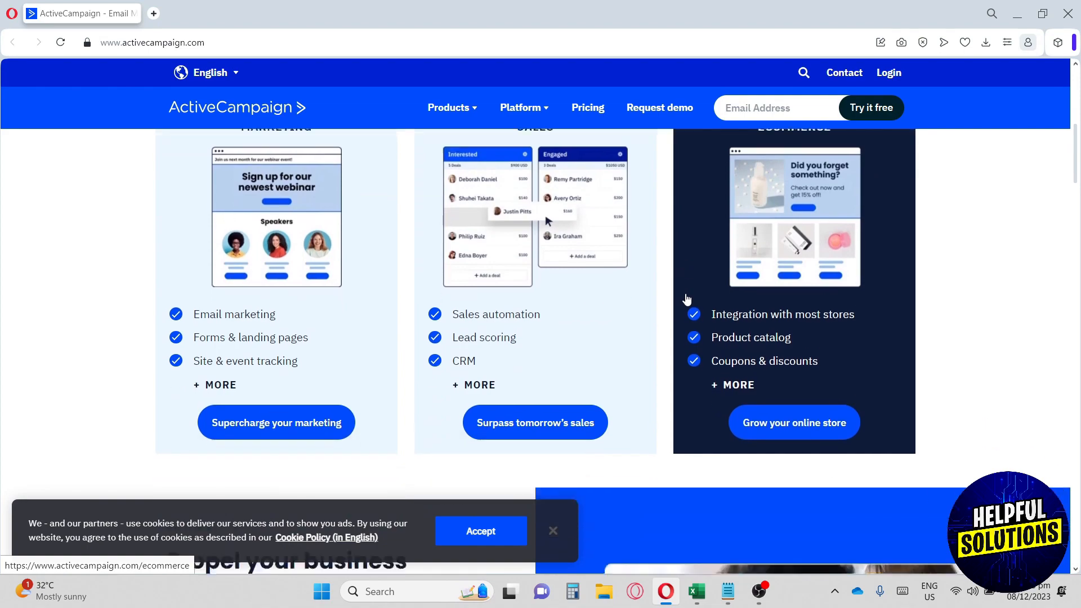
scroll(686, 294, "down", 20)
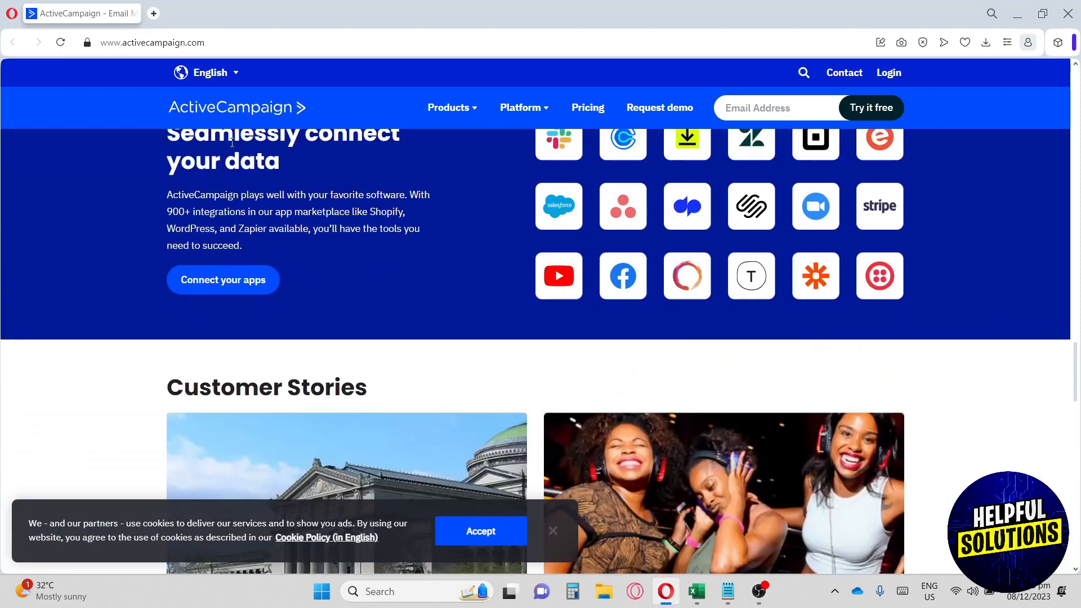
left_click(176, 42)
scroll(405, 222, "down", 1)
scroll(404, 220, "down", 20)
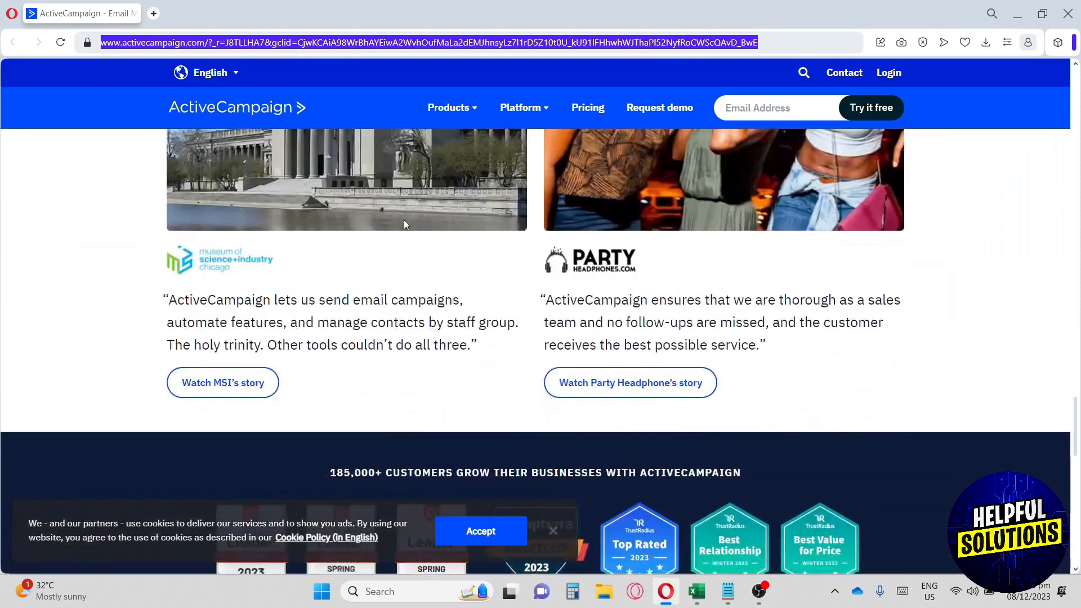
scroll(405, 222, "up", 5)
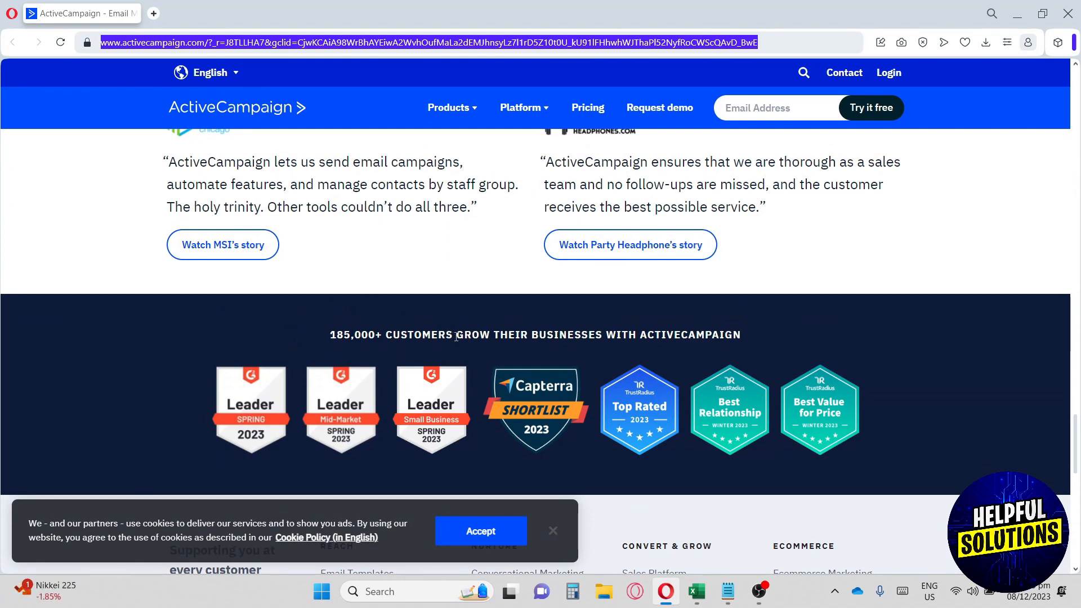
left_click_drag(456, 336, 687, 343)
left_click(699, 341)
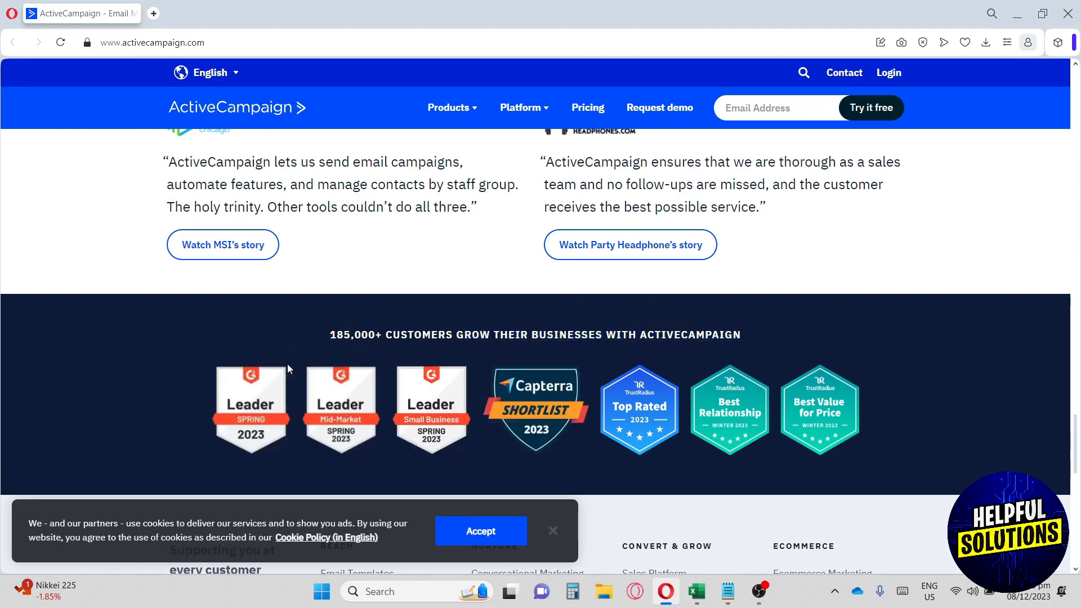
scroll(543, 399, "down", 1)
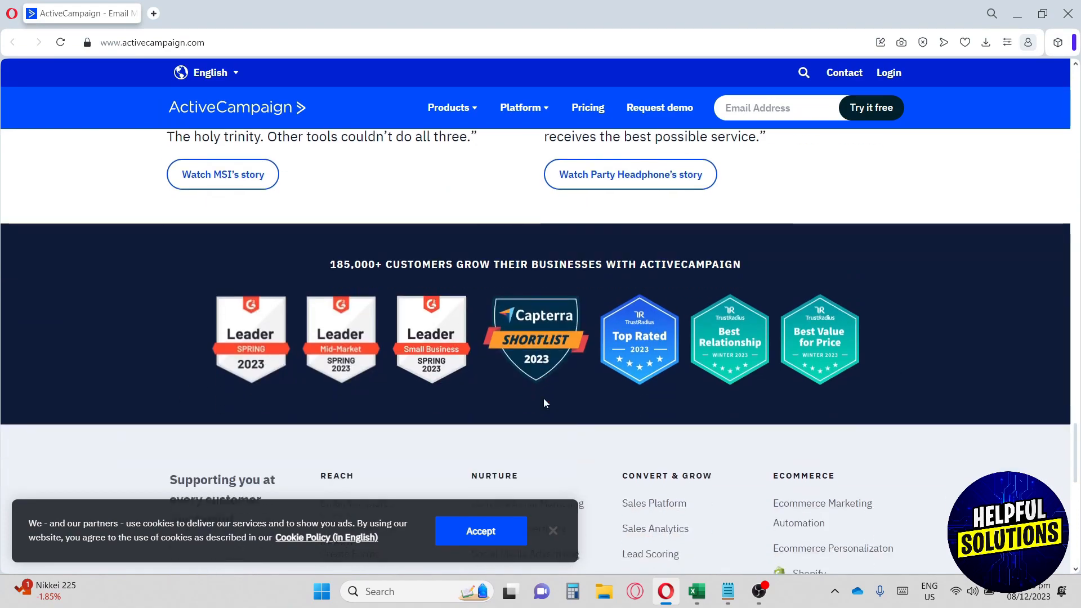
scroll(543, 397, "up", 5)
scroll(543, 397, "up", 5)
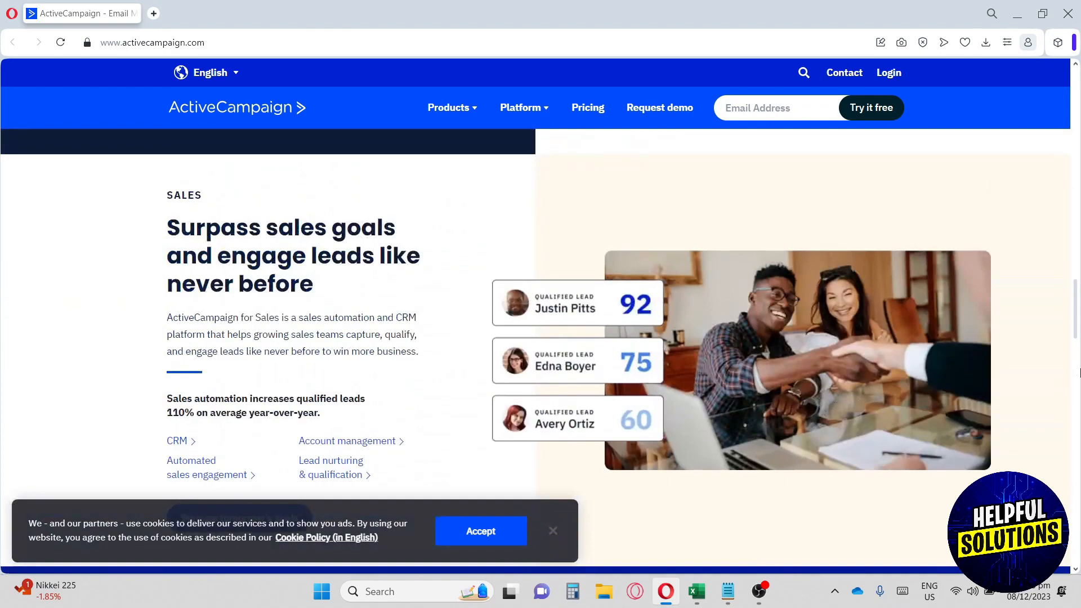
left_click_drag(1077, 330, 1064, 102)
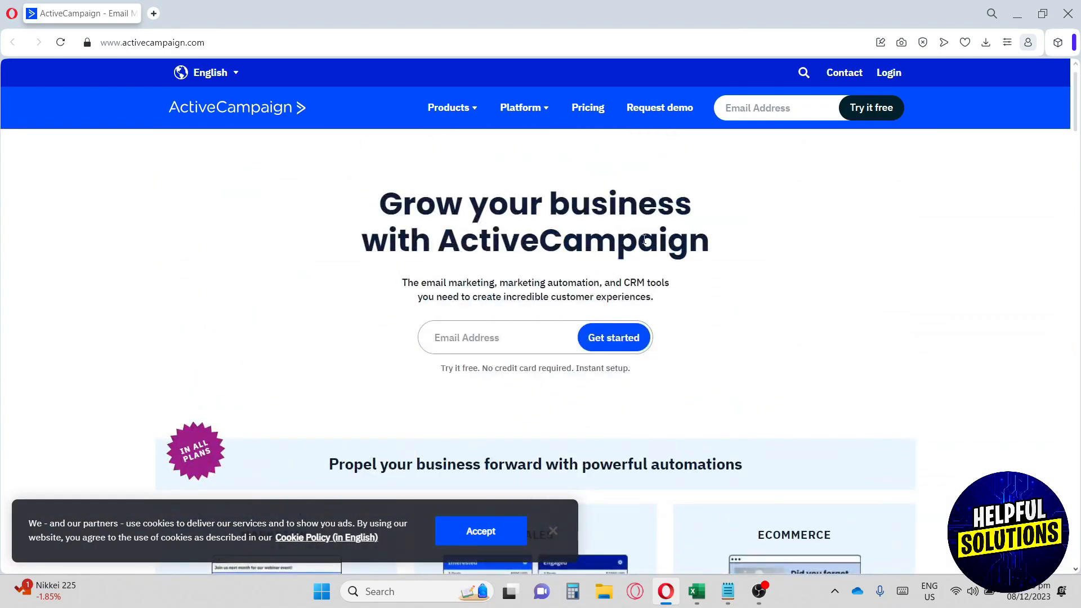
- Start a free trial by submitting your email address in the header field
left_click(869, 118)
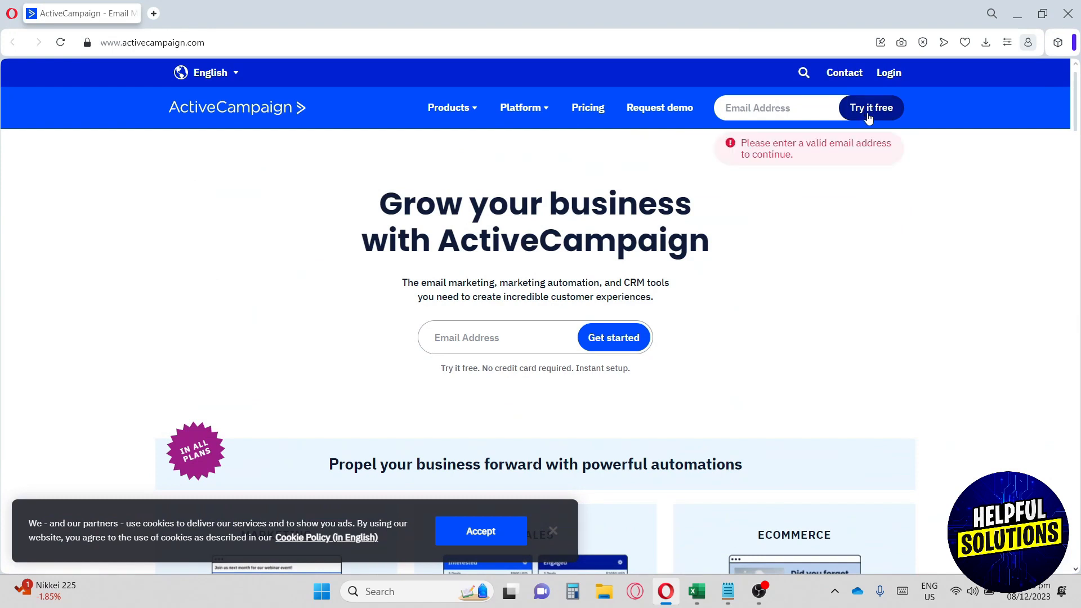
left_click(801, 108)
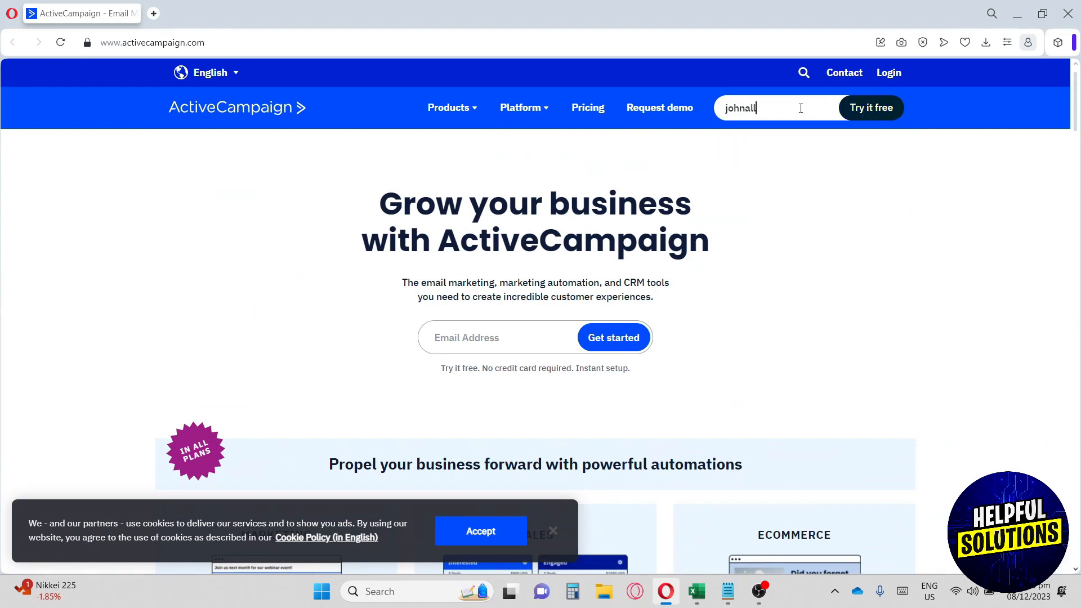
left_click(872, 111)
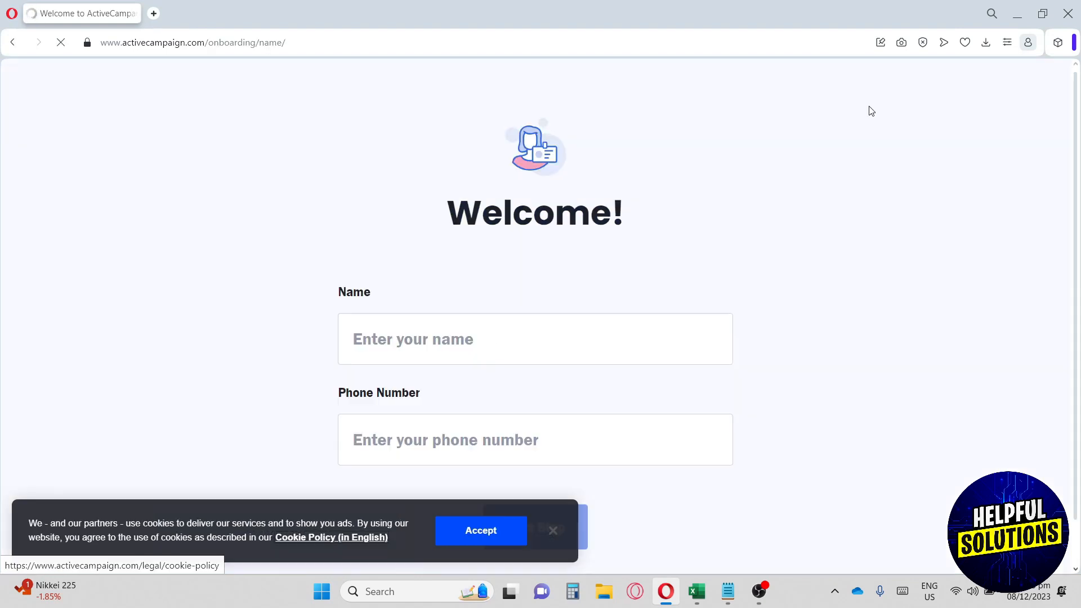
- Fill in your name and a saved phone number, then continue to the business questions
scroll(478, 227, "down", 1)
left_click(457, 290)
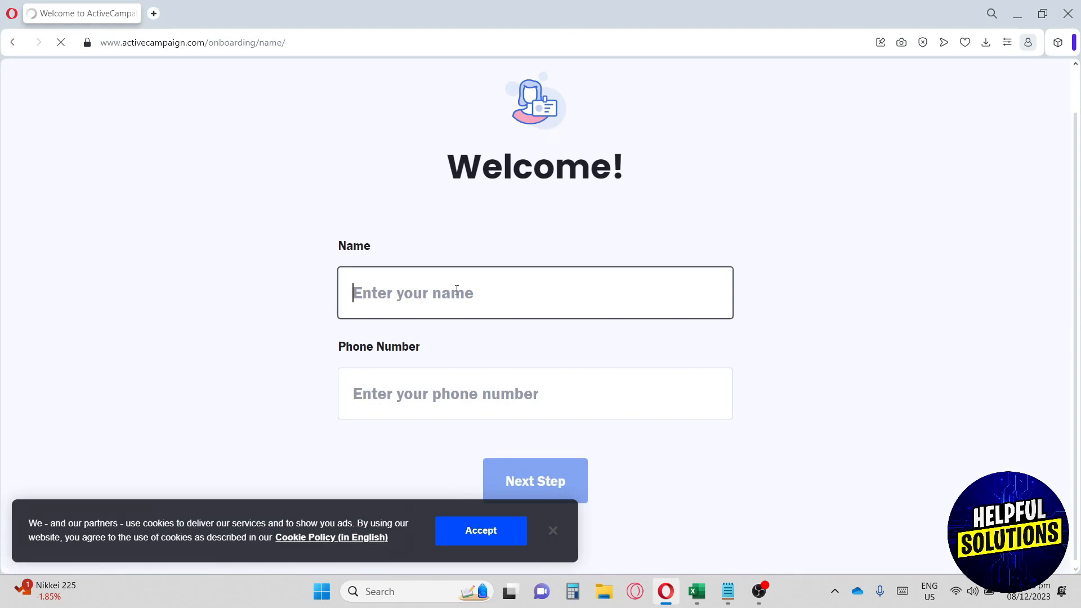
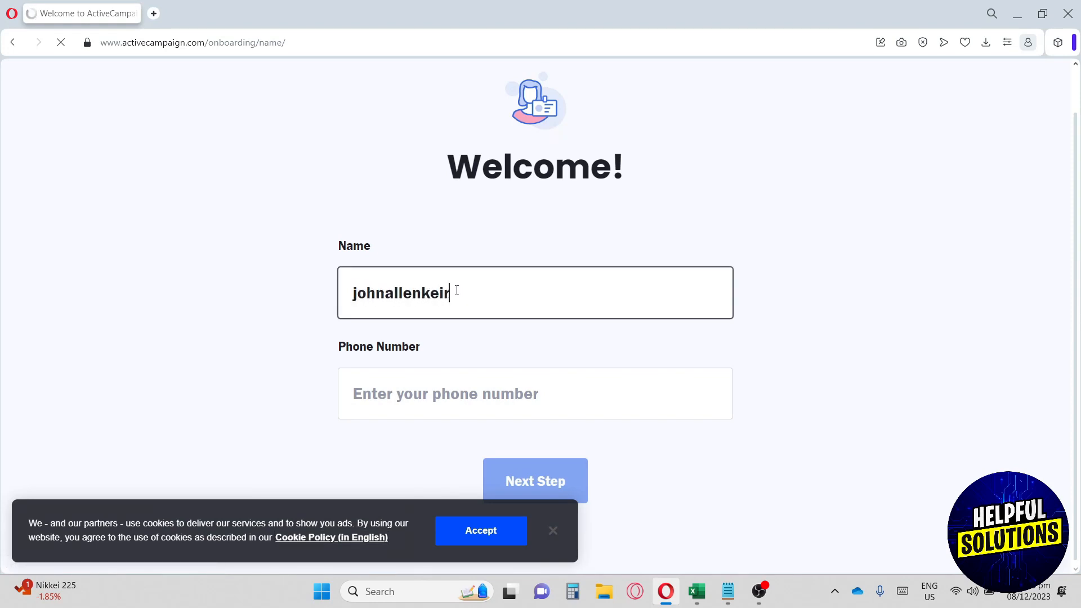
left_click(457, 409)
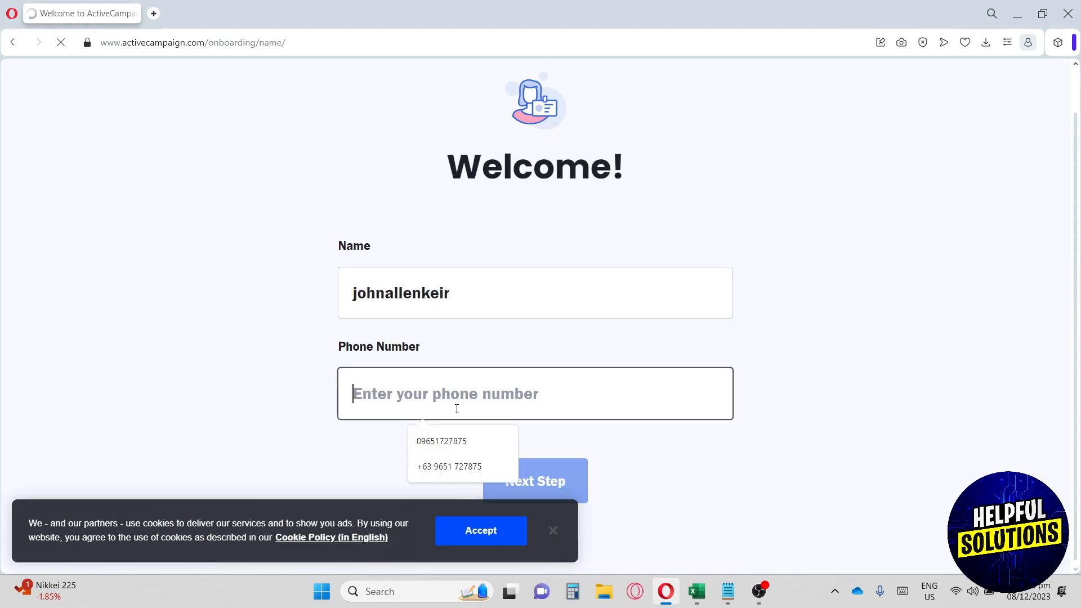
left_click(452, 435)
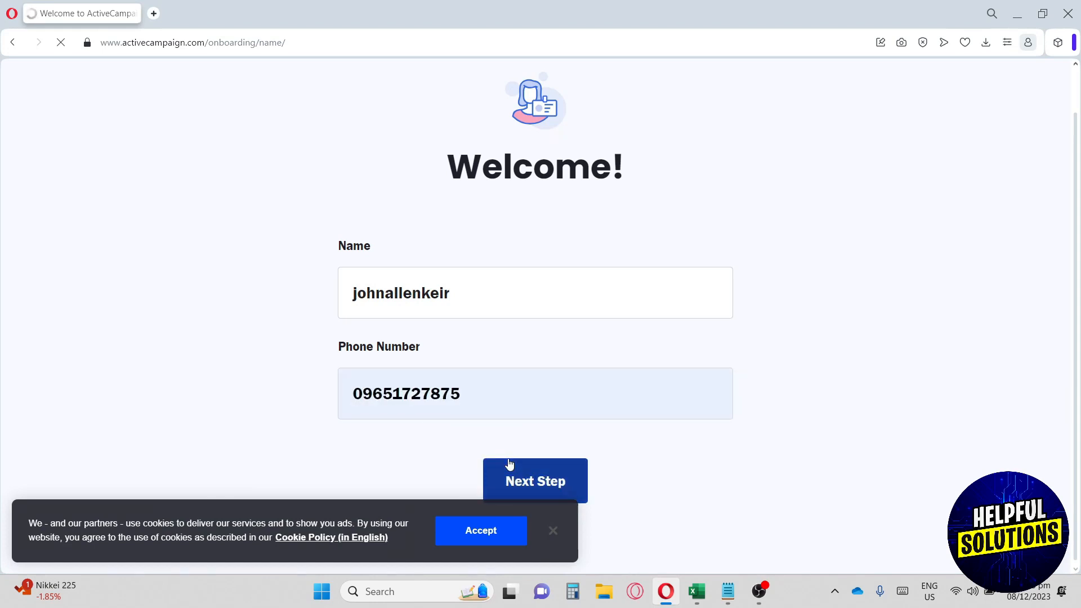
left_click(511, 459)
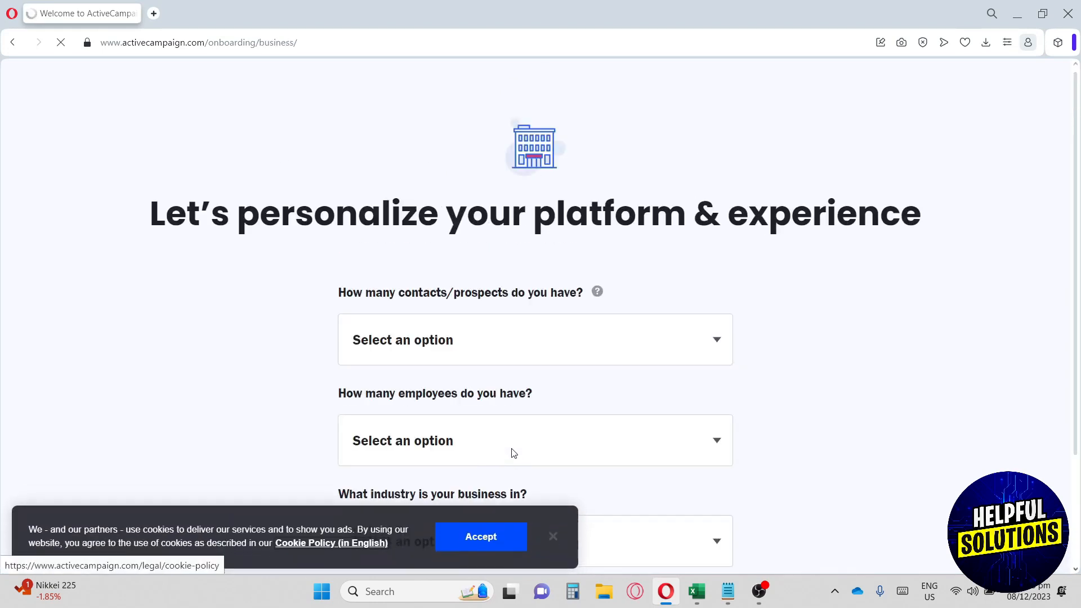
- Answer the business questions with fewer than 500 contacts and 2-5 employees
left_click(512, 330)
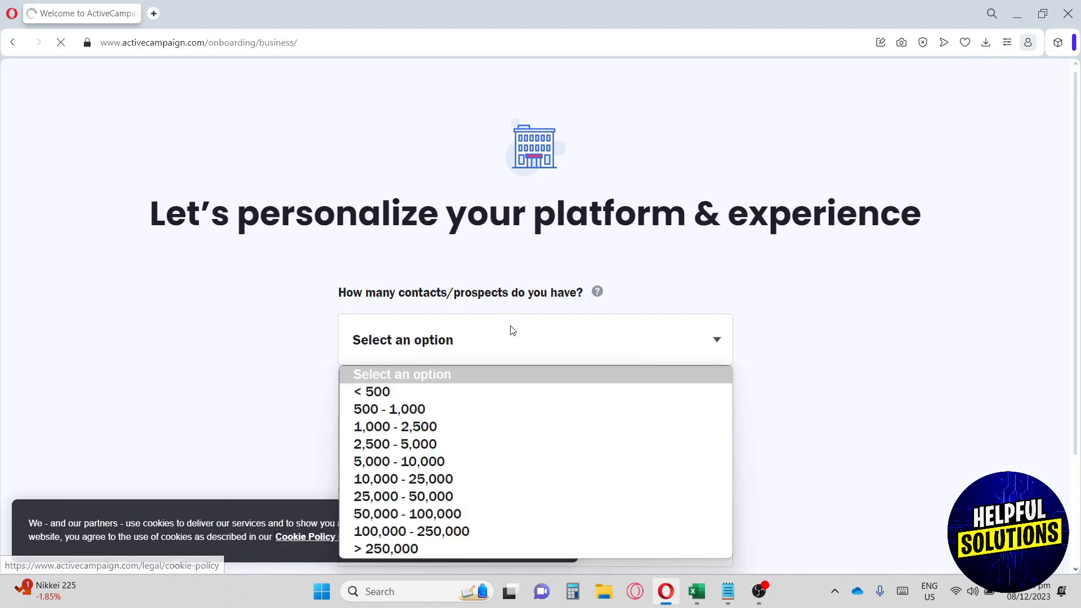
left_click(470, 400)
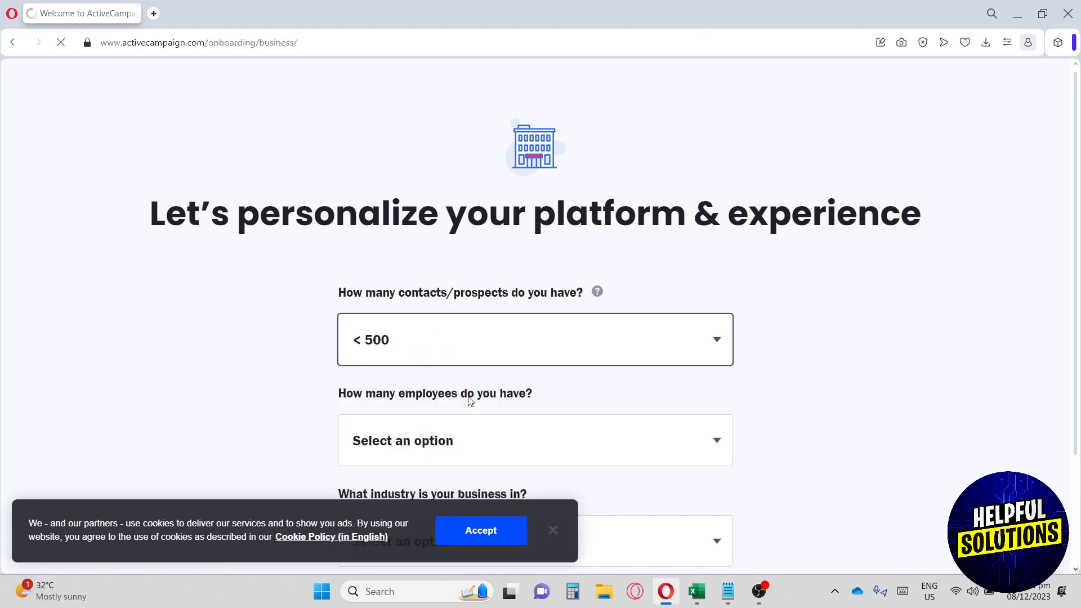
scroll(472, 398, "down", 1)
scroll(483, 384, "down", 1)
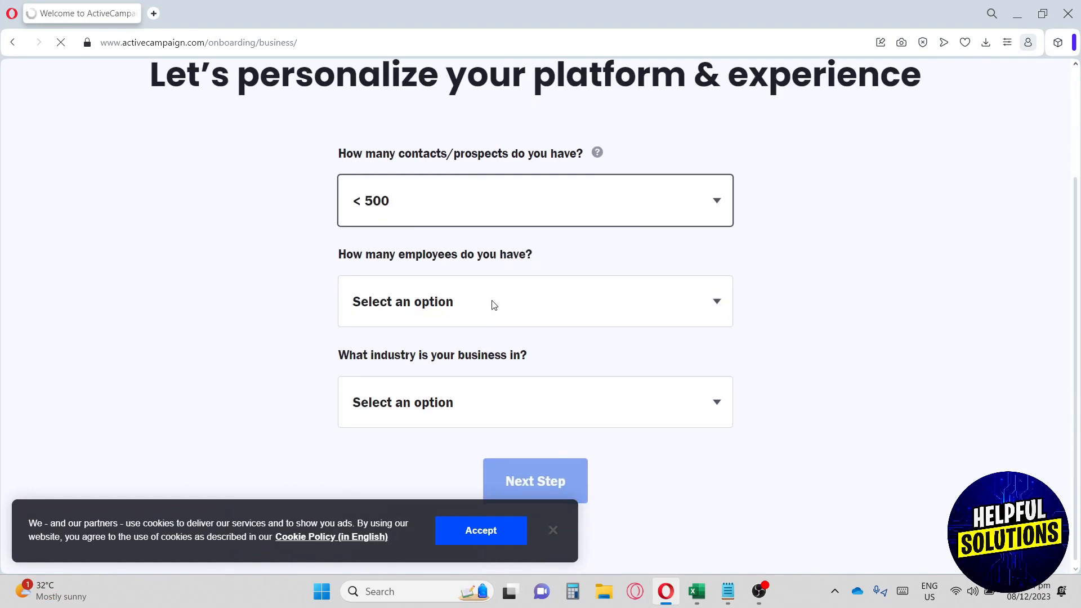
left_click(502, 293)
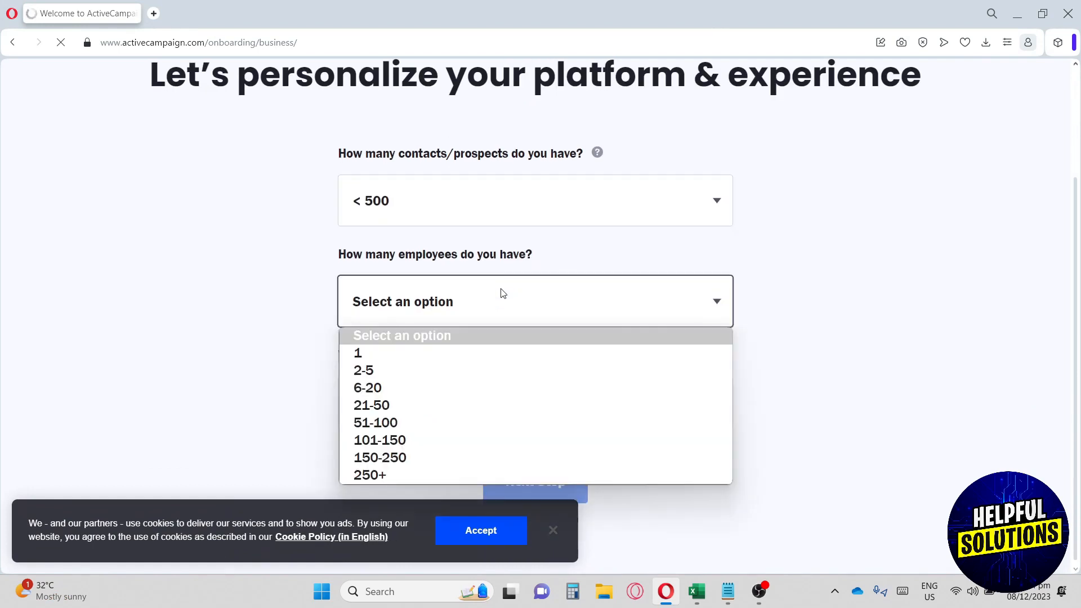
left_click(467, 376)
- Set the industry to Media / Publishing, dismiss the cookie notice, and continue
left_click(474, 393)
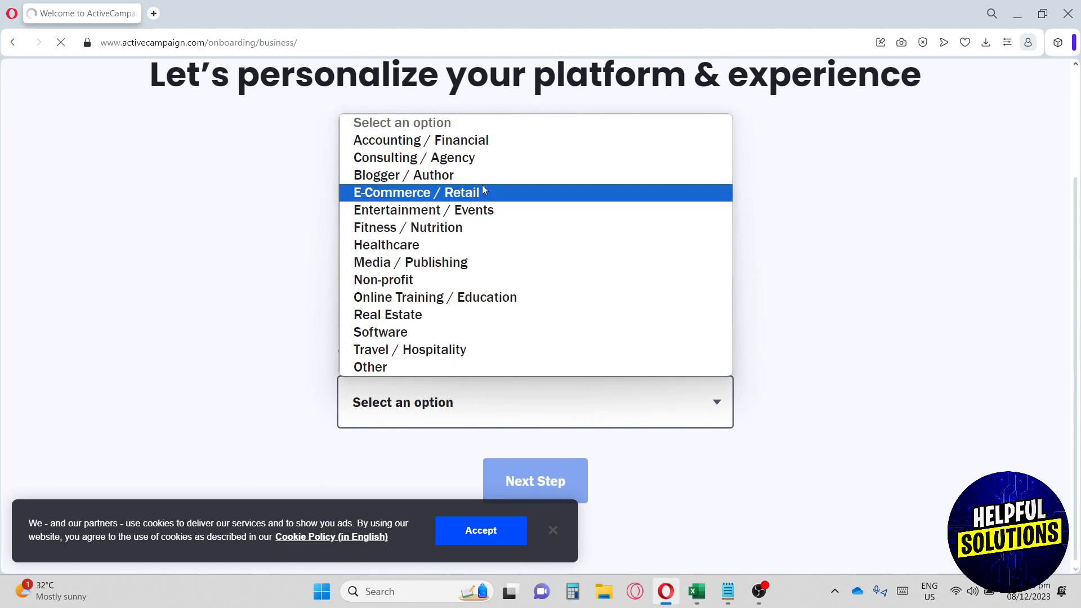
left_click(438, 264)
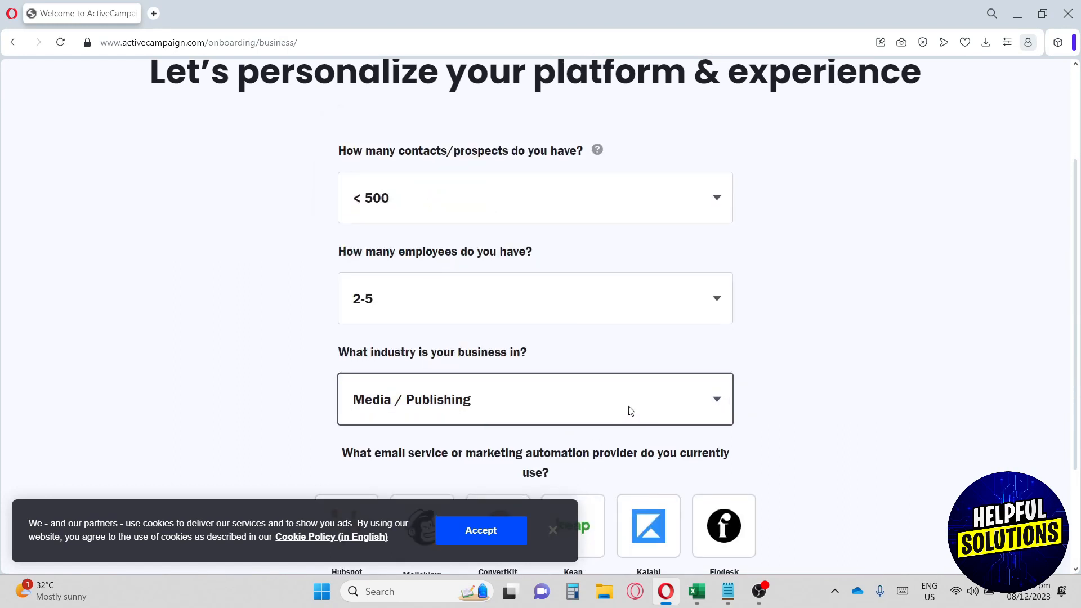
scroll(443, 513, "down", 3)
left_click(561, 532)
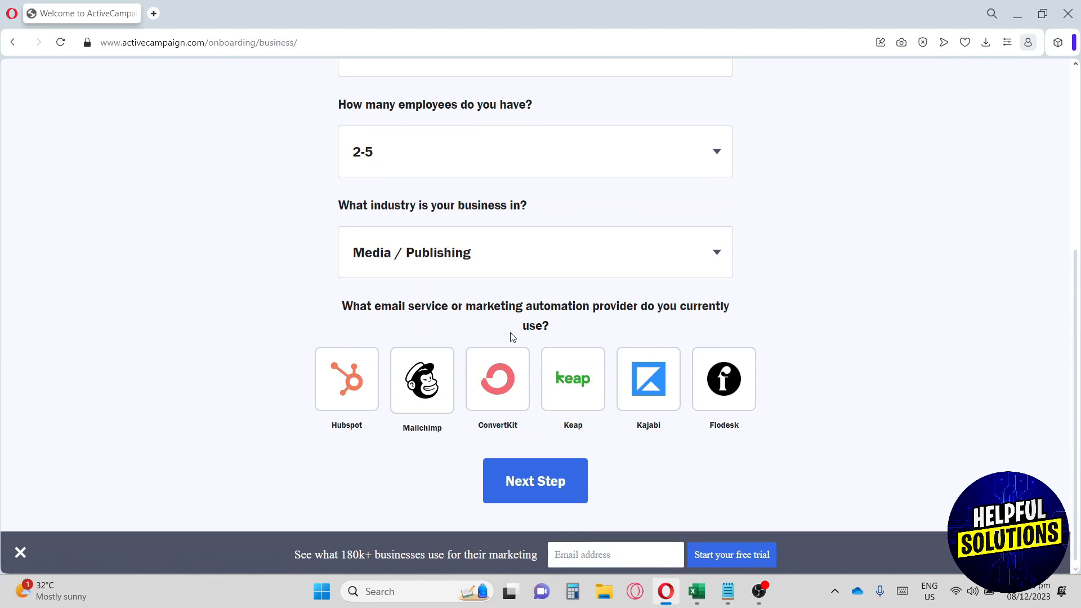
left_click(529, 485)
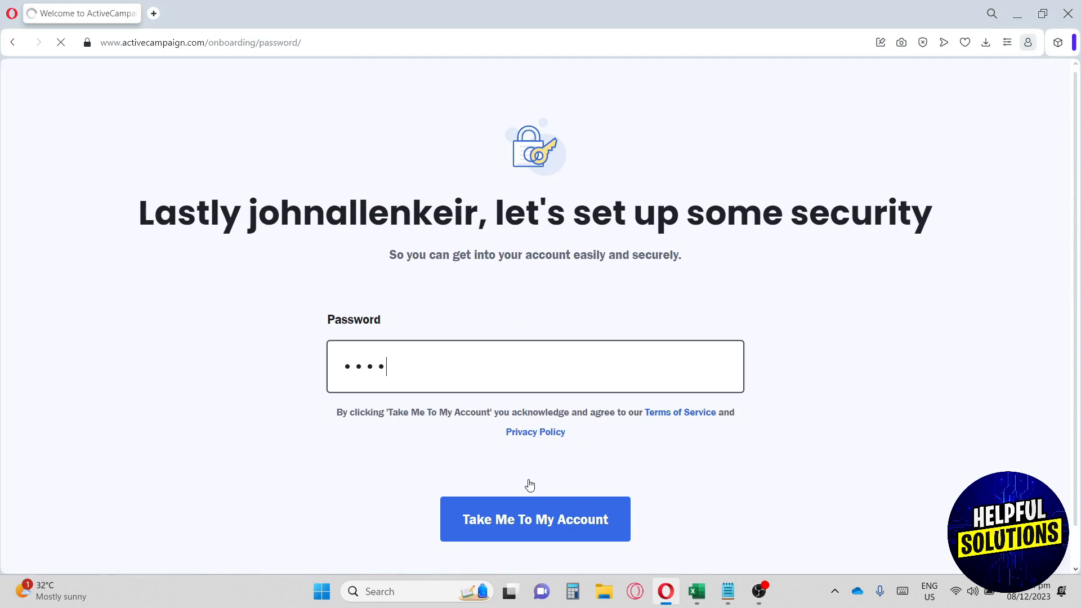
- Enter the account password and submit it to open the new account
type("•••••")
left_click(513, 504)
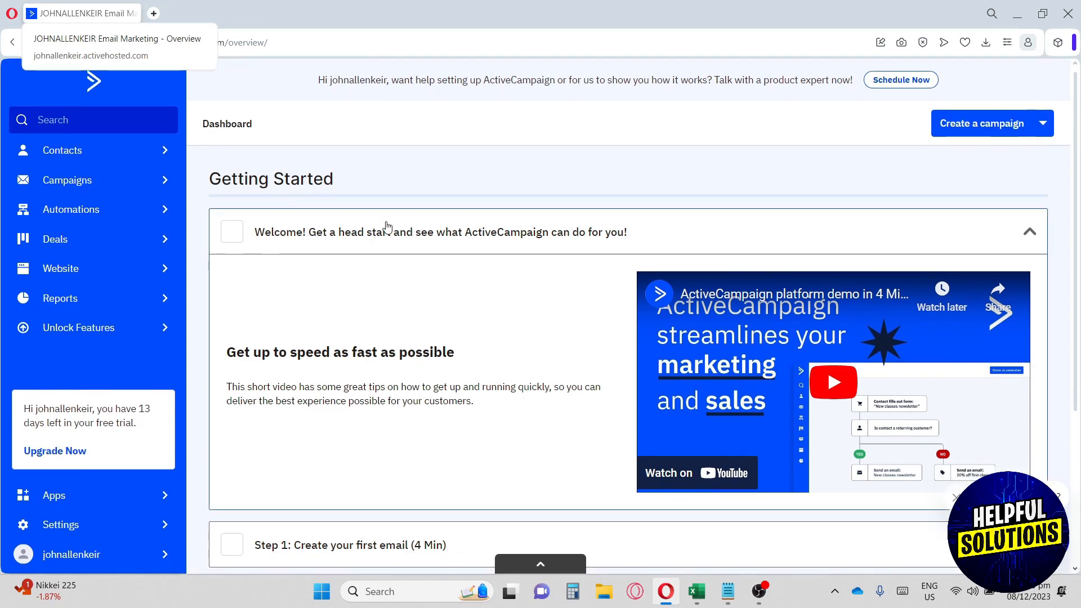
scroll(388, 227, "down", 3)
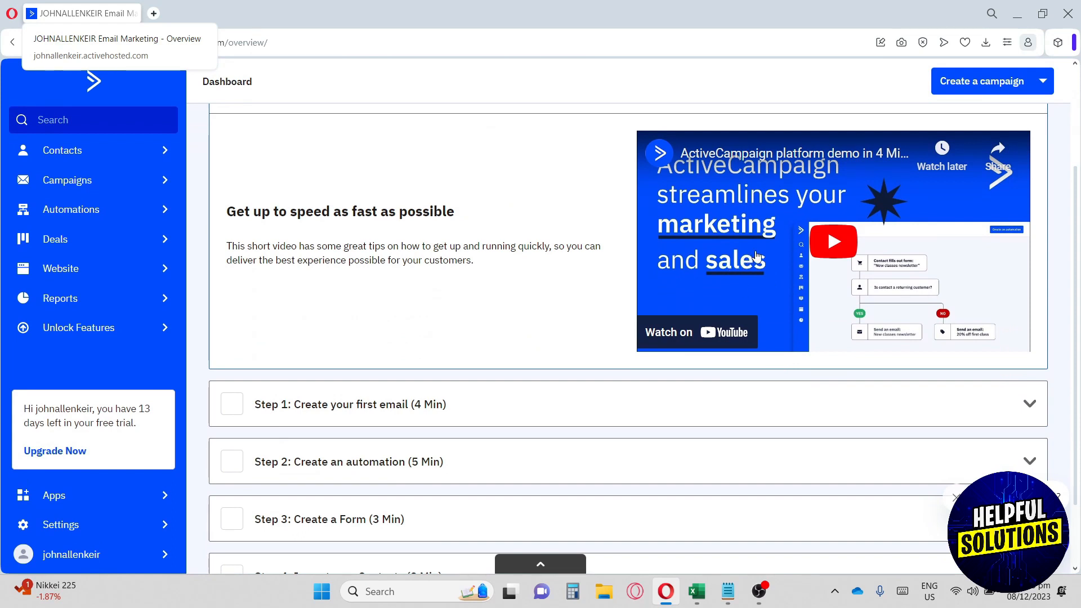
scroll(748, 256, "down", 2)
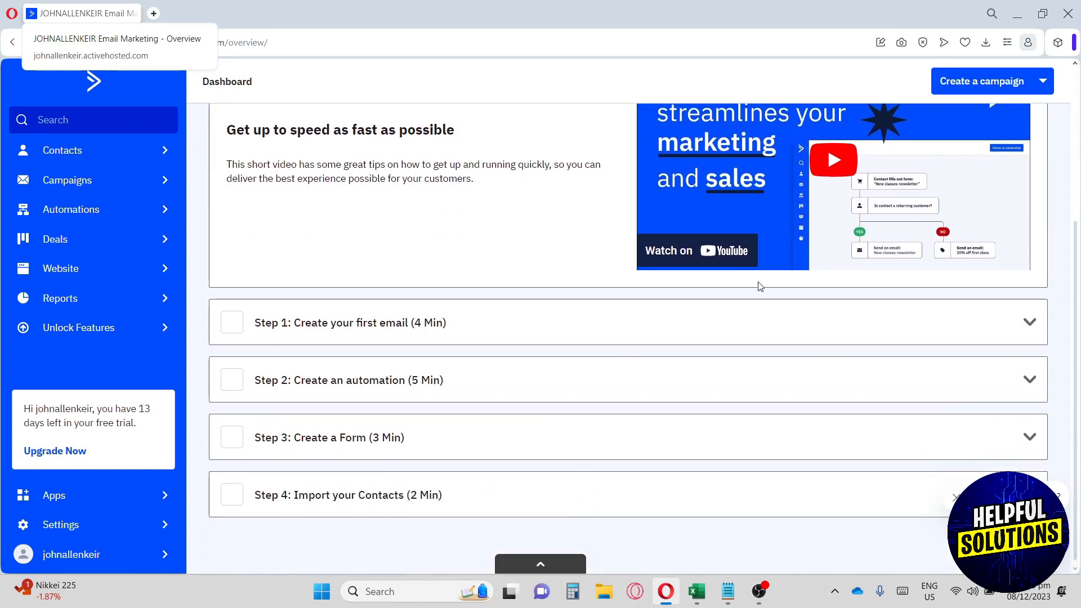
left_click(827, 334)
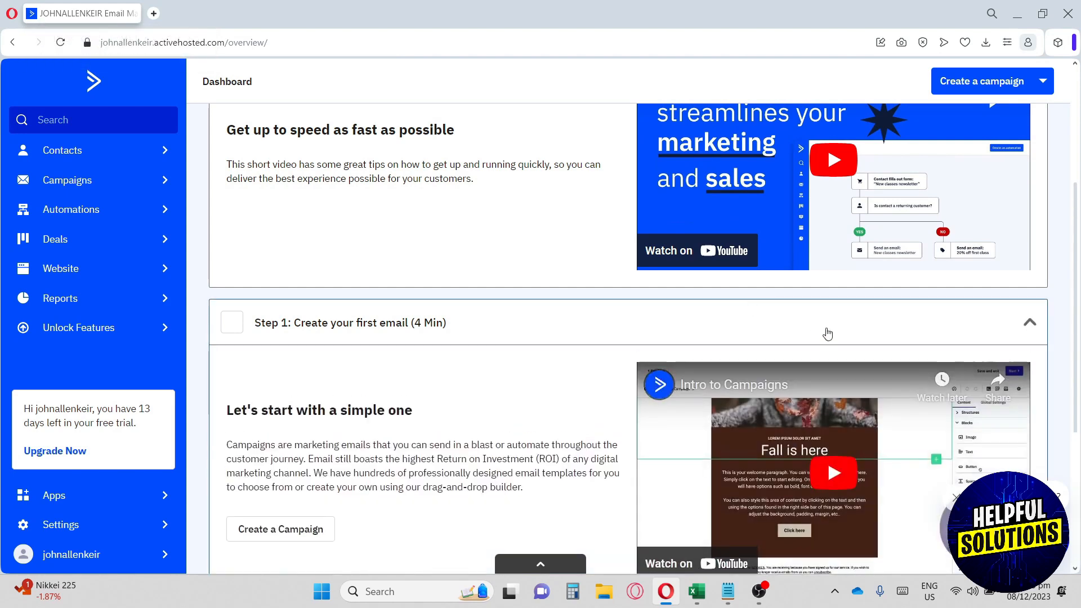
scroll(827, 333, "down", 4)
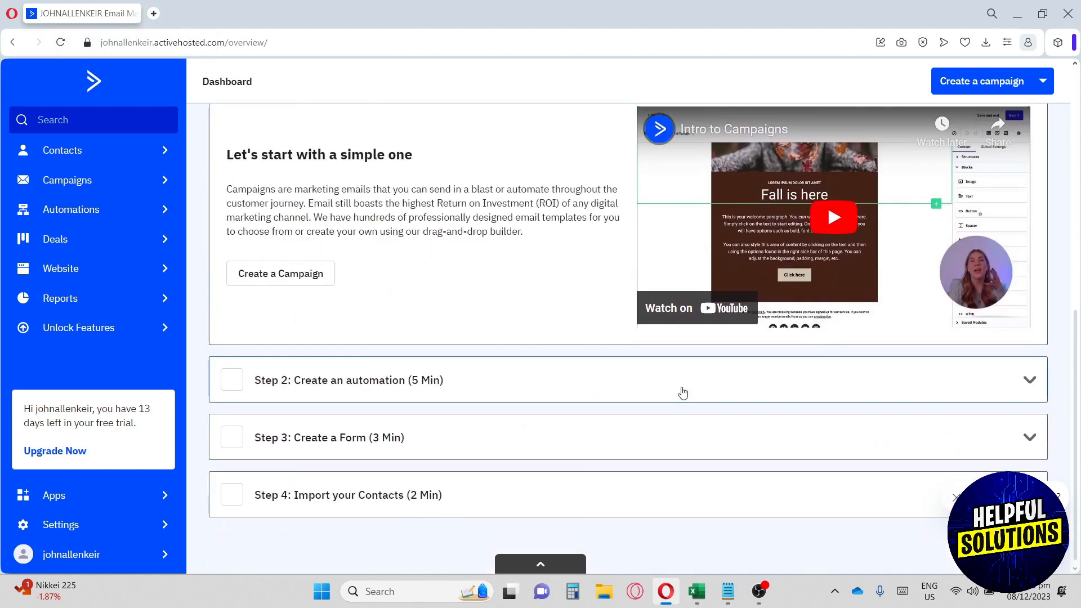
left_click(681, 390)
left_click(648, 459)
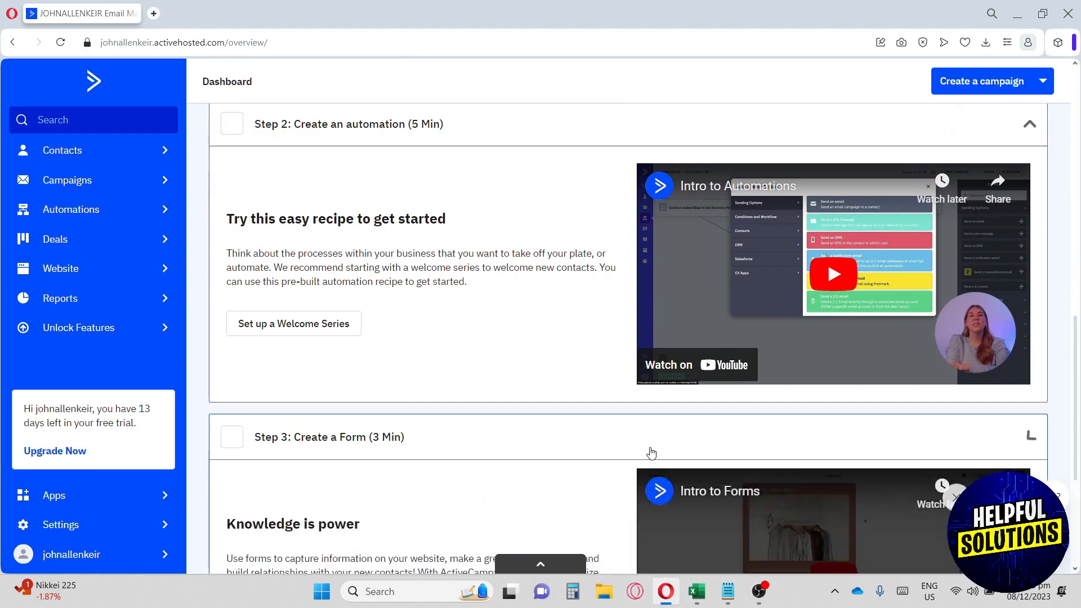
scroll(647, 448, "down", 5)
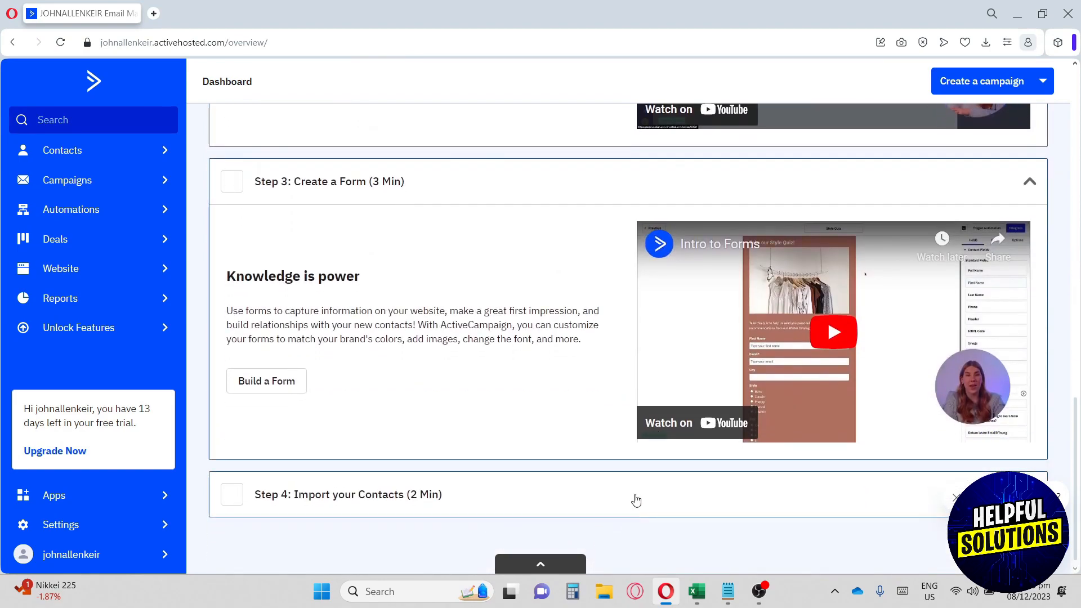
left_click(634, 500)
scroll(636, 499, "down", 3)
scroll(636, 499, "up", 15)
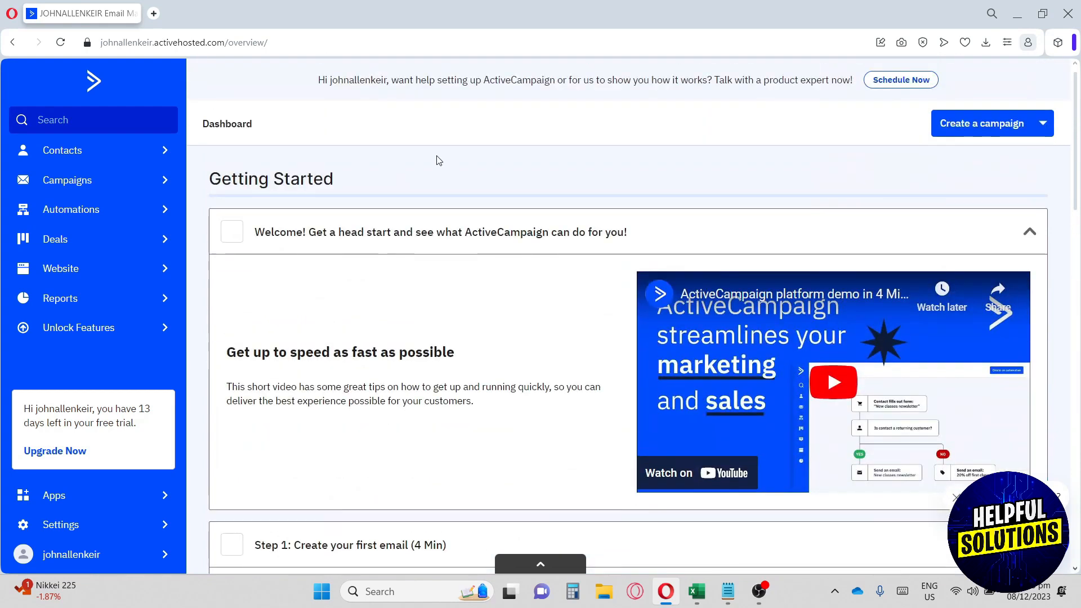
- Start a new contact and enter their first name, last name, e-mail and phone number
left_click(99, 155)
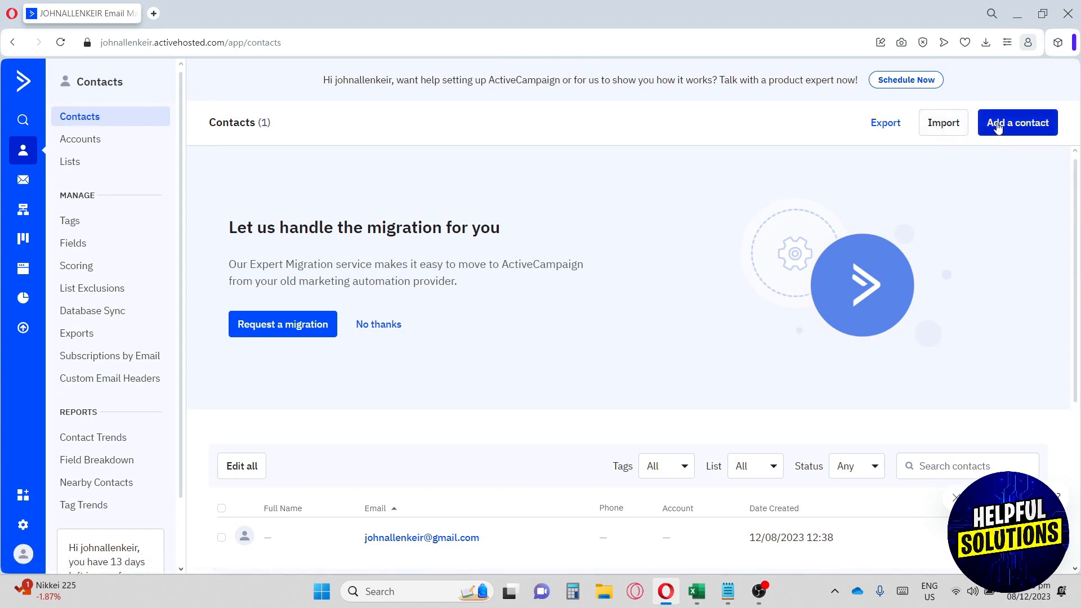
left_click(998, 126)
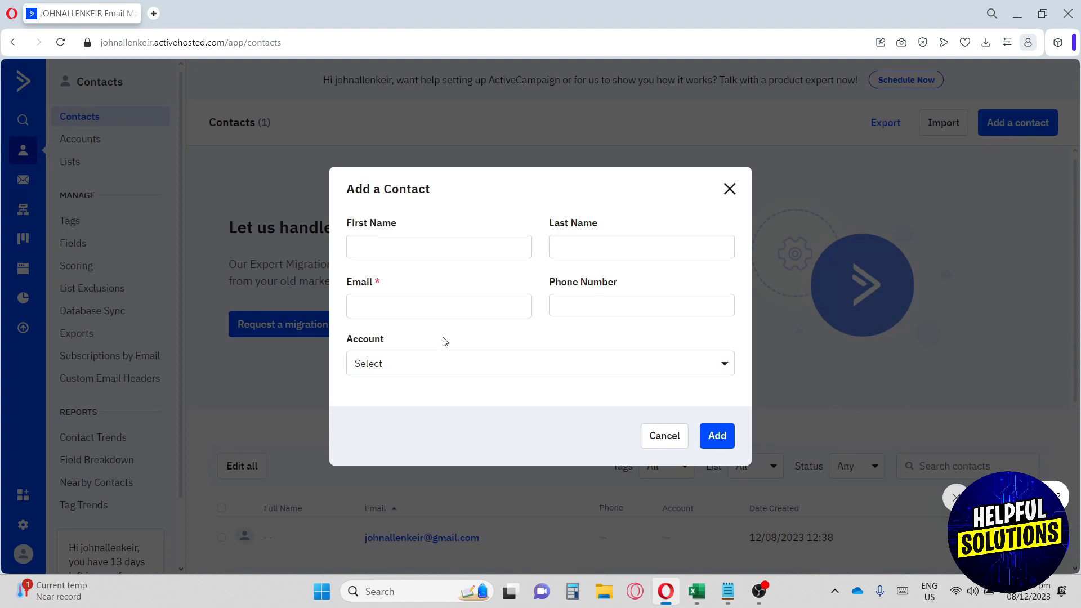
left_click(455, 250)
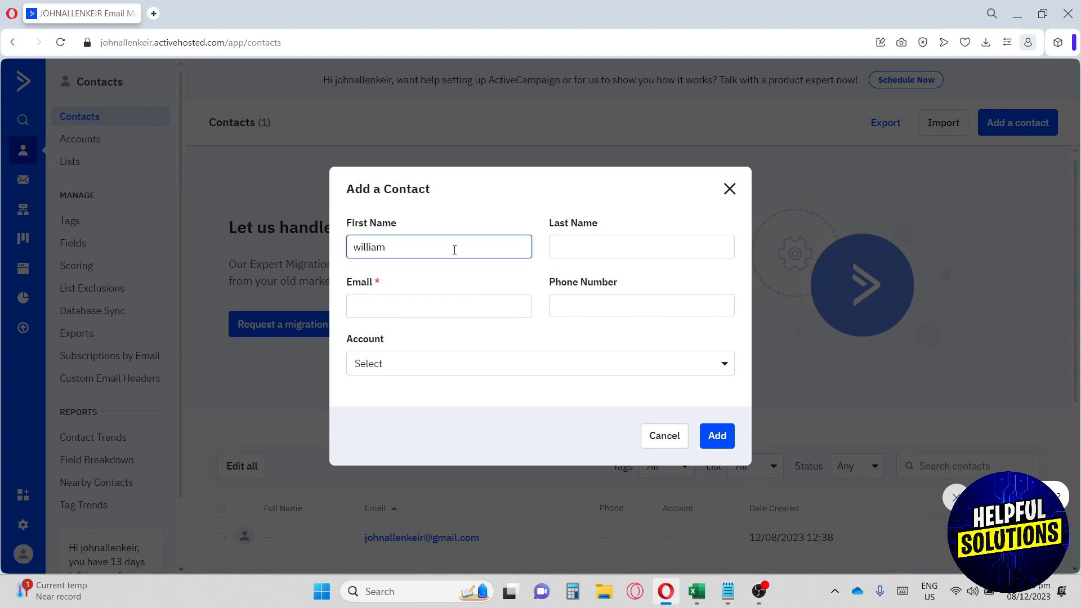
key("Tab")
left_click(430, 309)
left_click(606, 303)
- Create a new account for the contact and set the job title to Employee
left_click(569, 364)
left_click(541, 393)
left_click(551, 314)
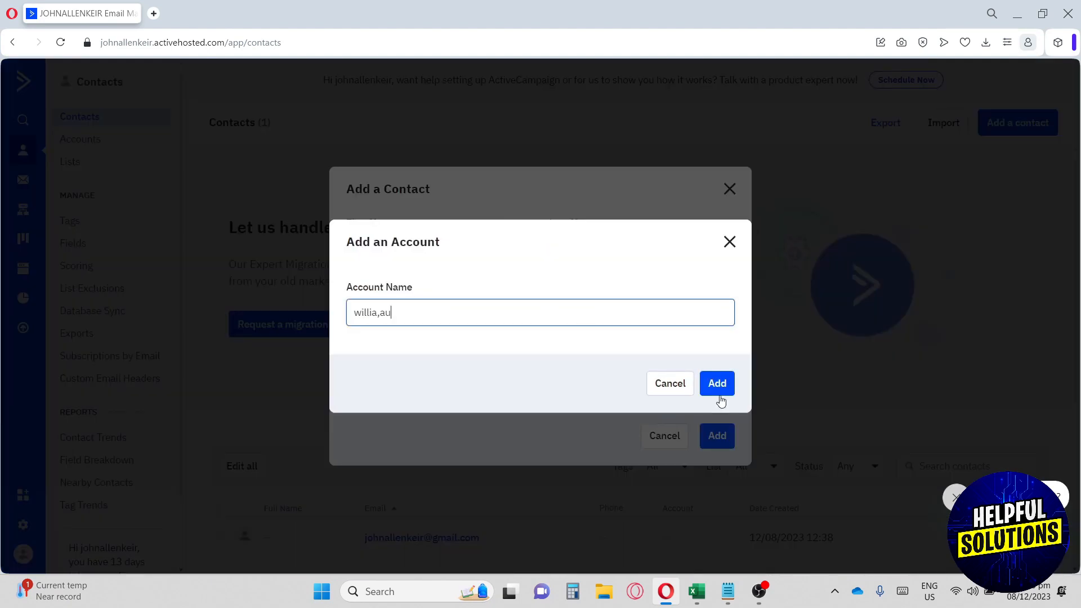
left_click(718, 393)
left_click(490, 429)
type("Employee")
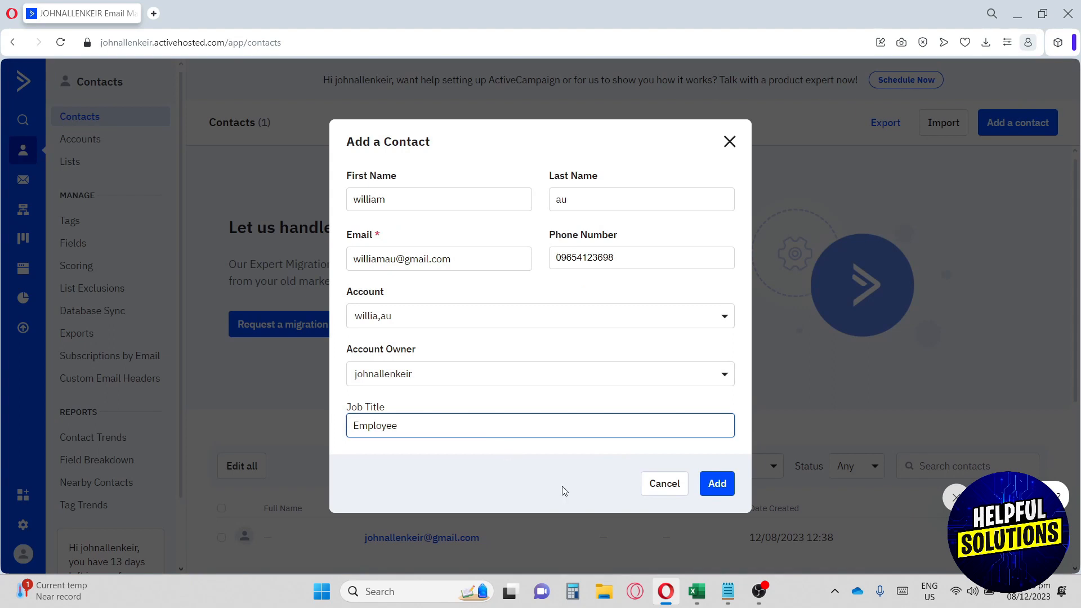
- Save the contact, then try the Master Contact List option and leave it unselected
left_click(717, 483)
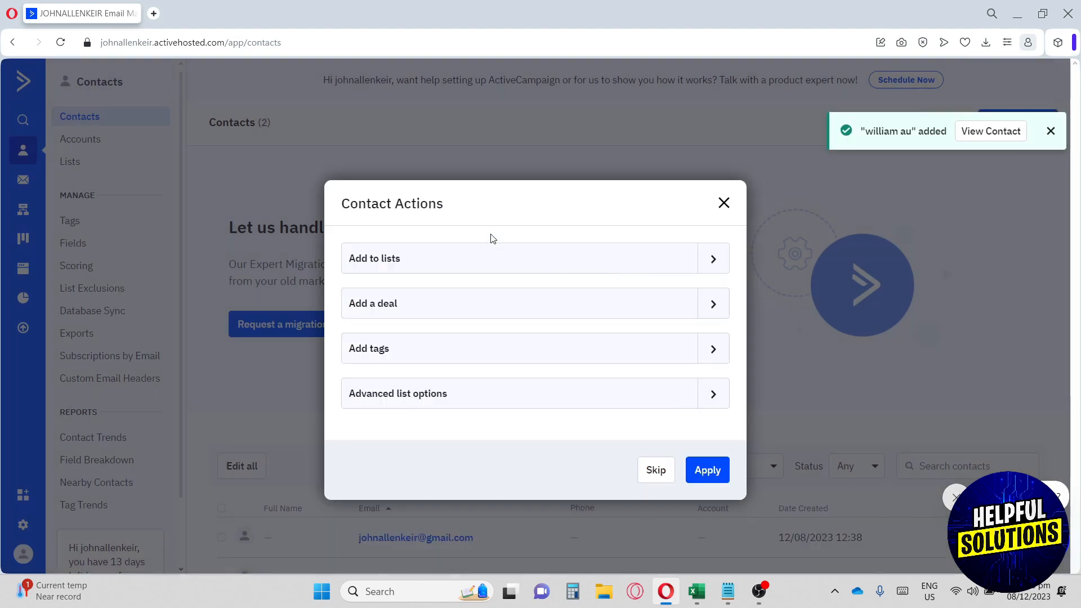
left_click_drag(358, 203, 396, 204)
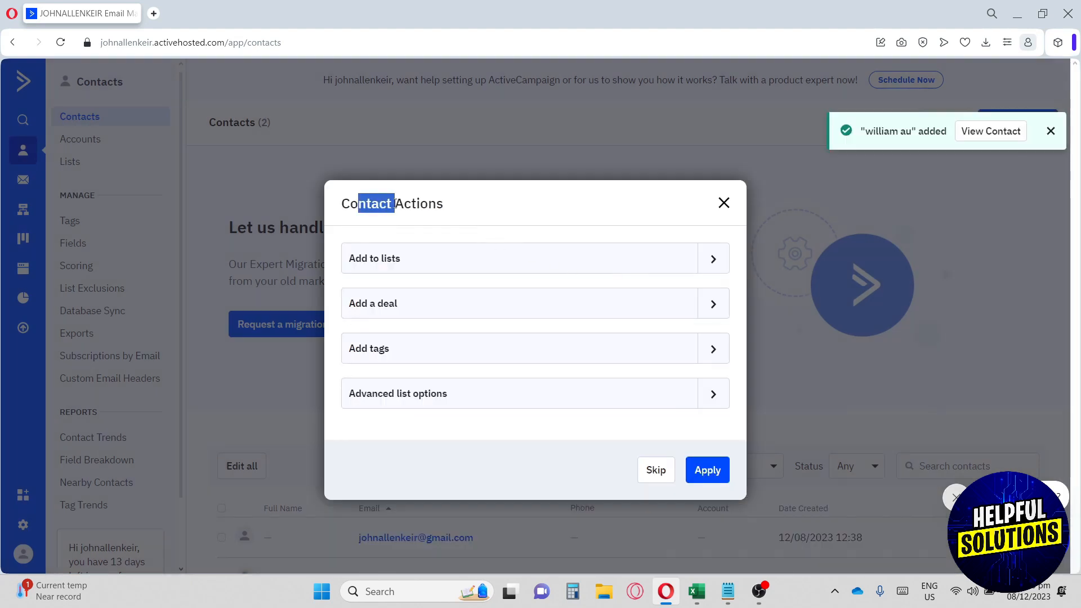
left_click(424, 257)
left_click(721, 261)
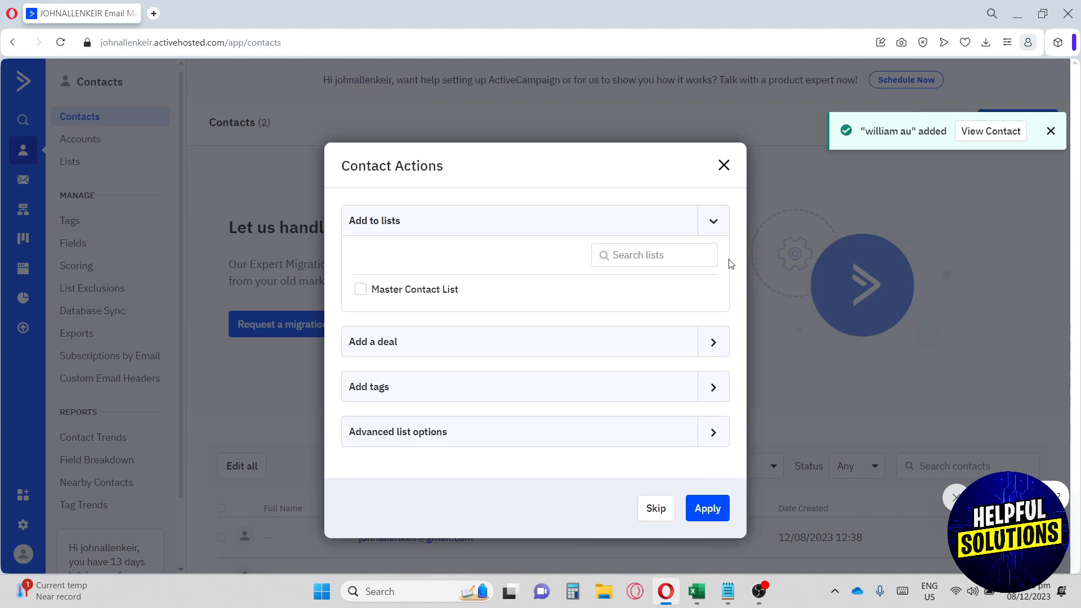
left_click(361, 289)
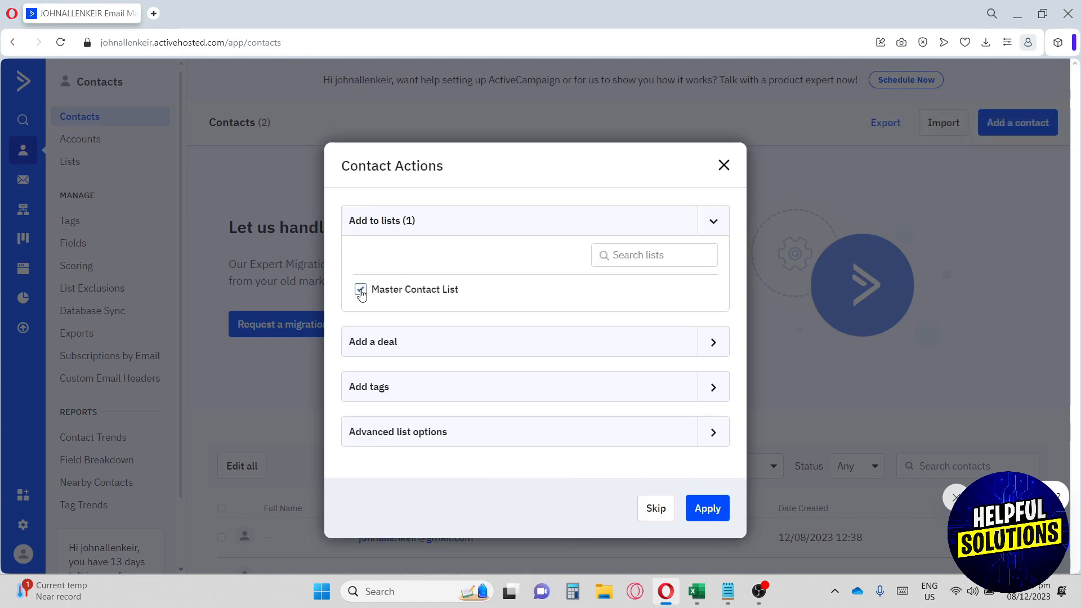
left_click(360, 289)
- Look over the deal and advanced list options, then skip the follow-up actions
left_click(712, 351)
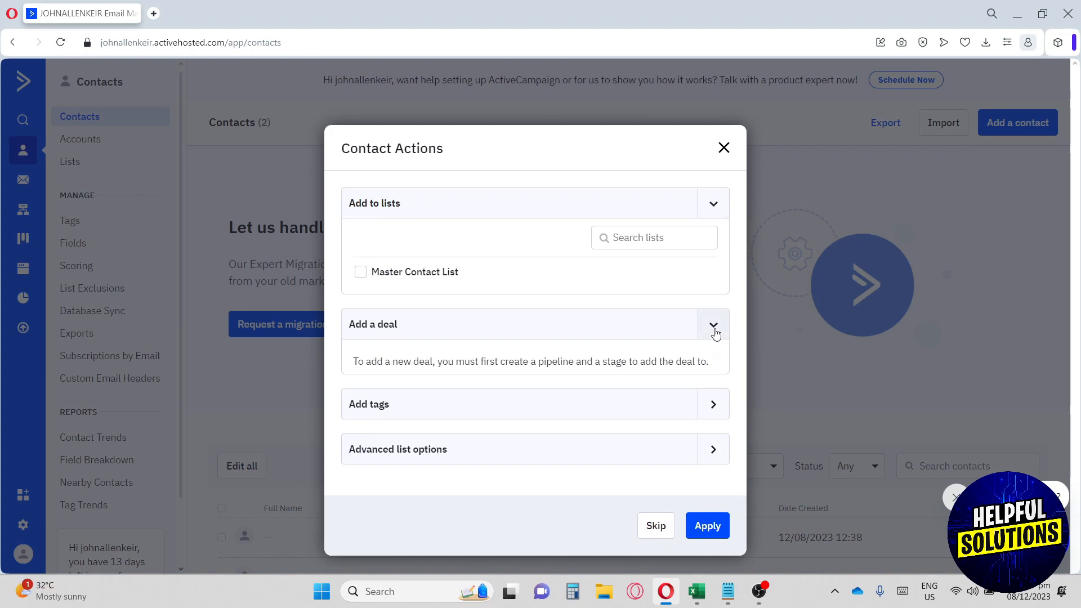
left_click(714, 332)
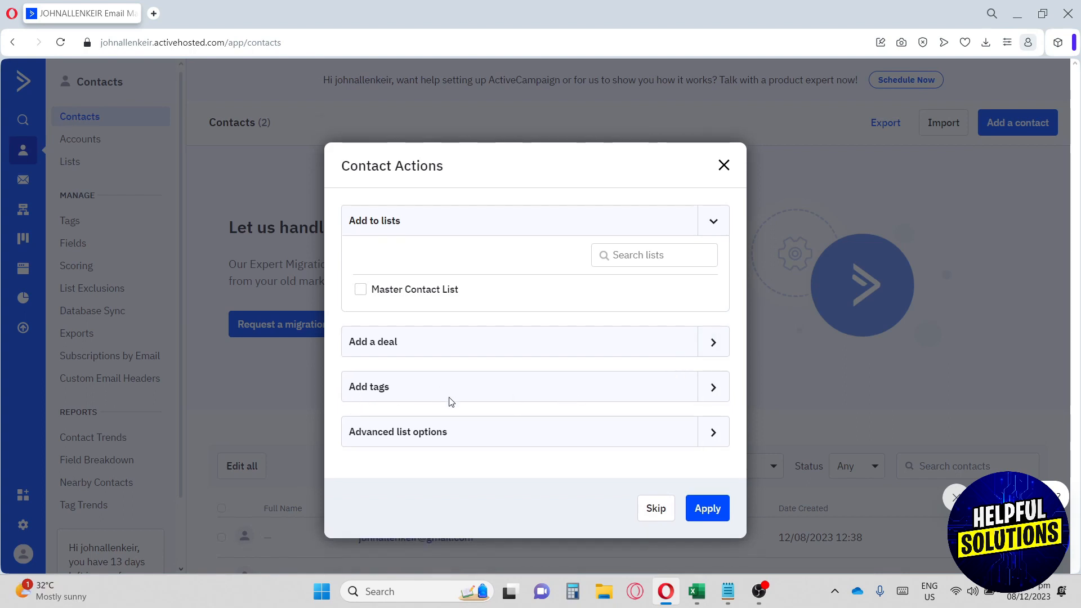
left_click(715, 435)
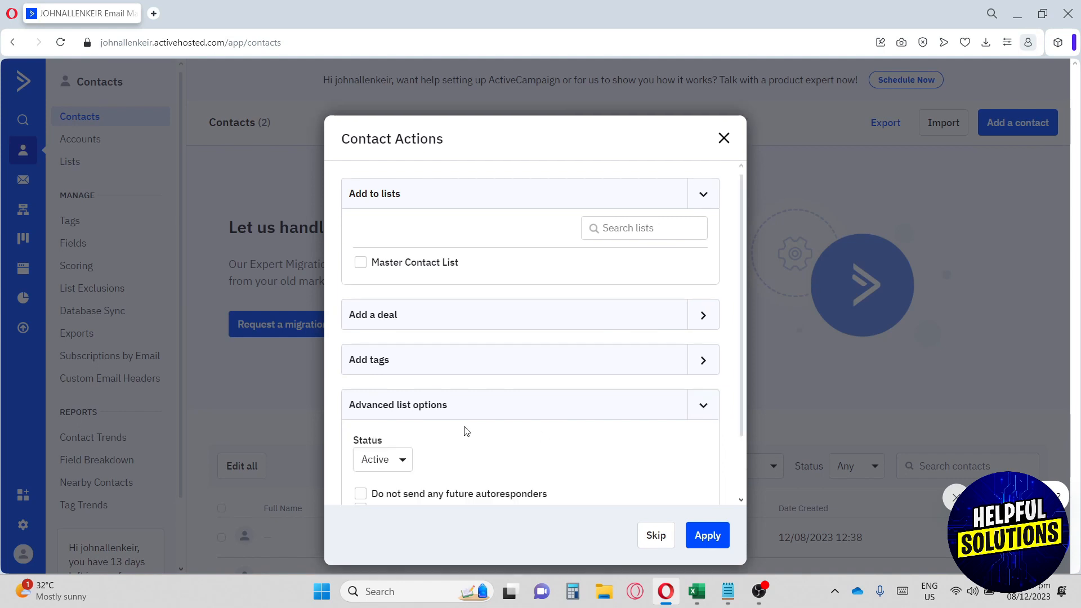
scroll(428, 437, "down", 2)
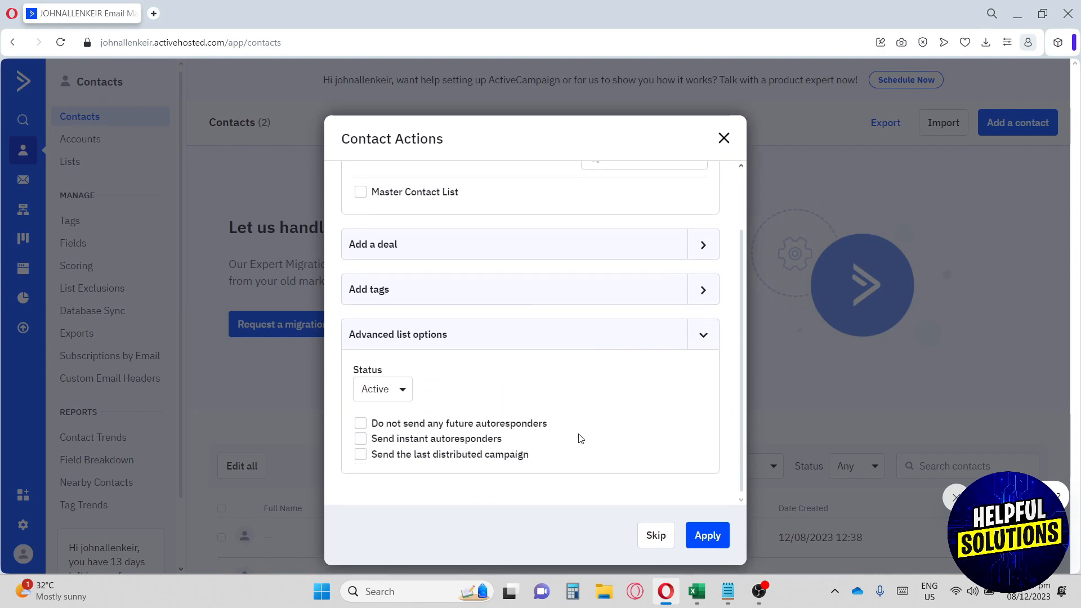
left_click(656, 536)
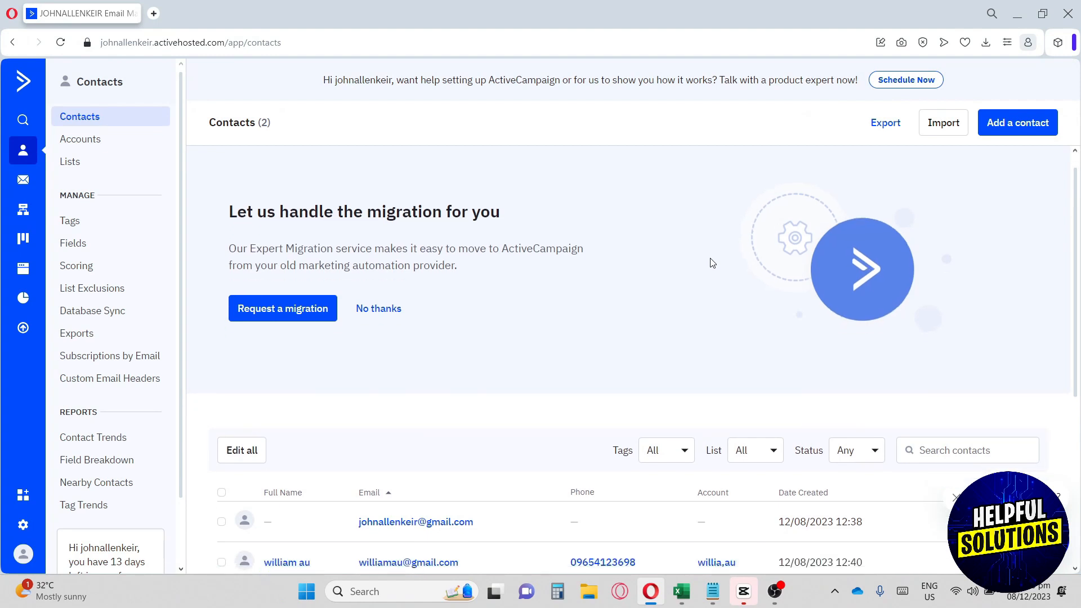
- Scroll through the contacts list, then go to the Campaigns section from the left rail
scroll(647, 293, "down", 5)
scroll(543, 323, "up", 1)
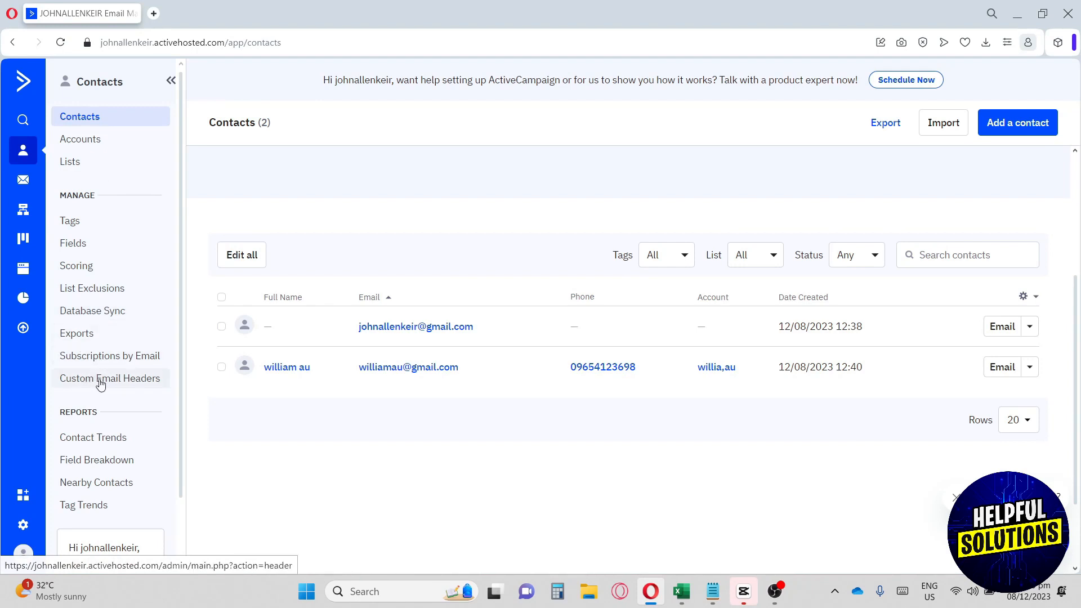
scroll(107, 378, "down", 1)
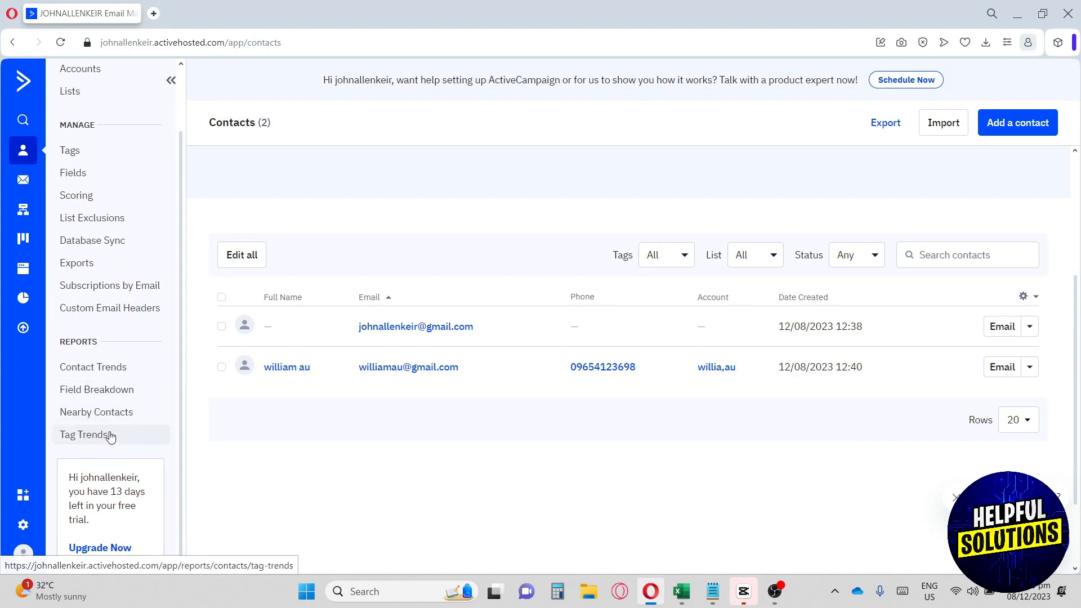
scroll(113, 436, "up", 1)
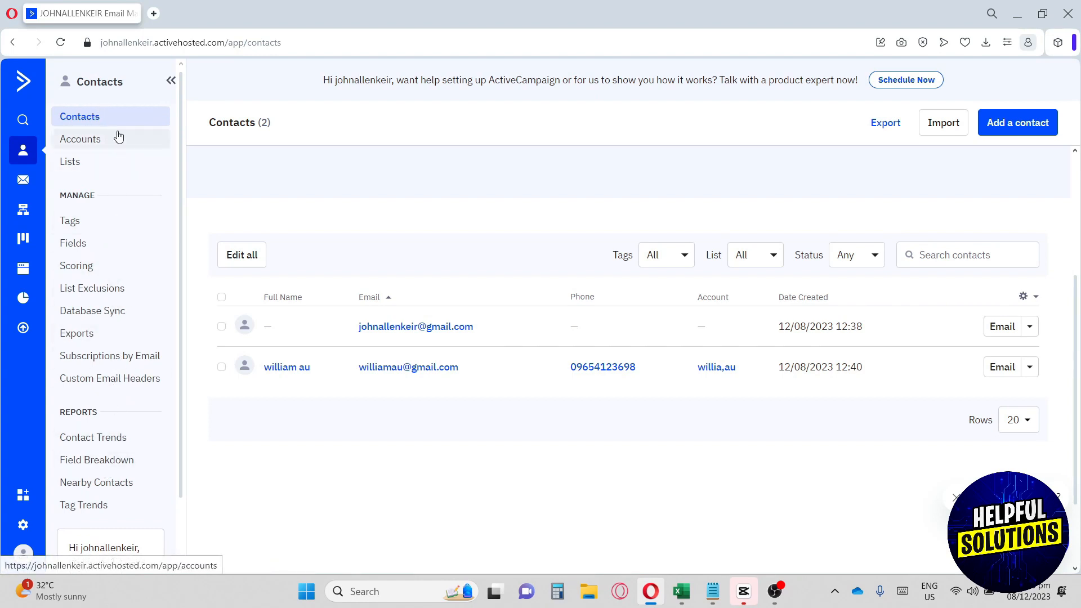
left_click(23, 181)
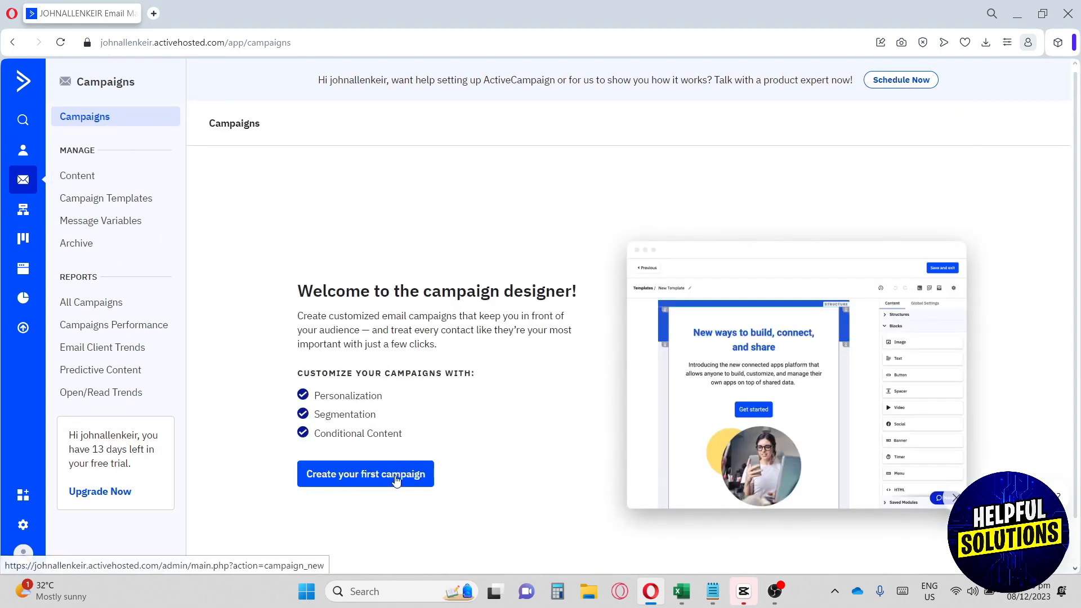
- Create a campaign named Helpfulsolutions, make it Automated, and continue to the automation setup
left_click(364, 474)
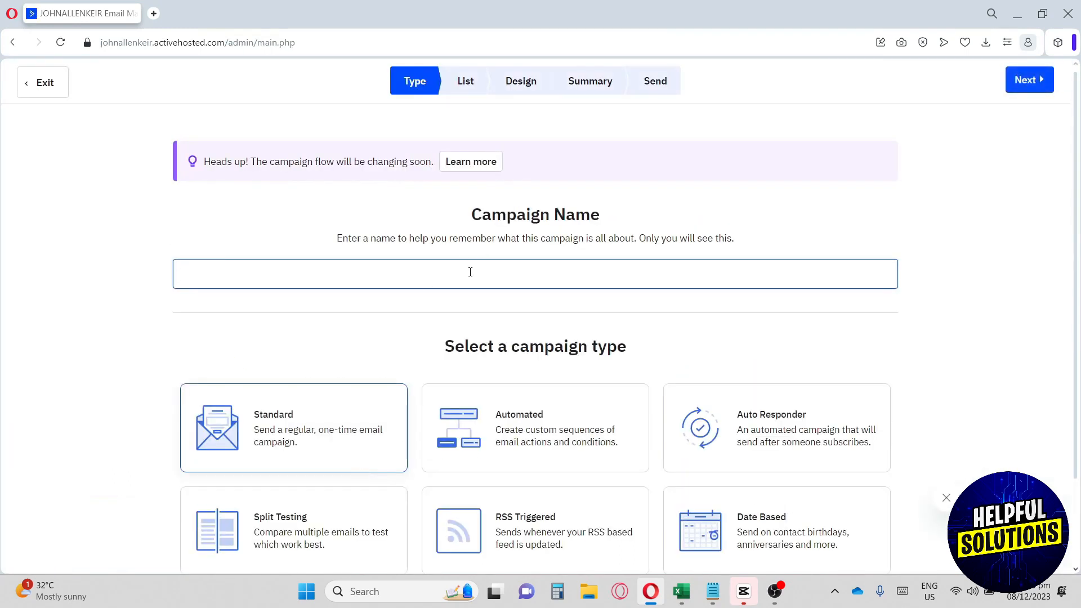
left_click(464, 272)
left_click(325, 337)
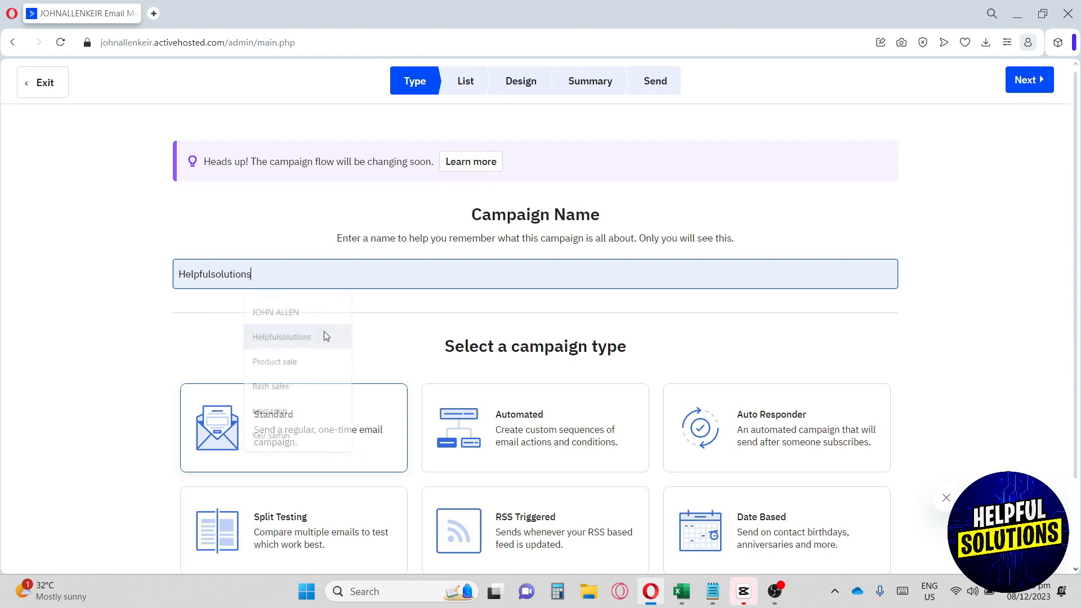
scroll(393, 335, "down", 2)
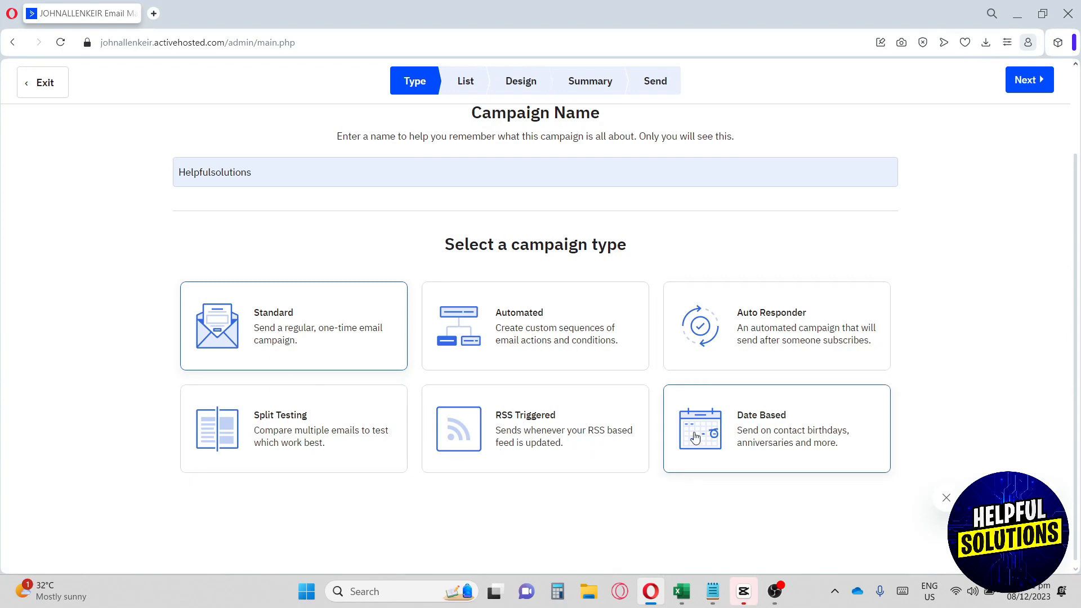
left_click(480, 330)
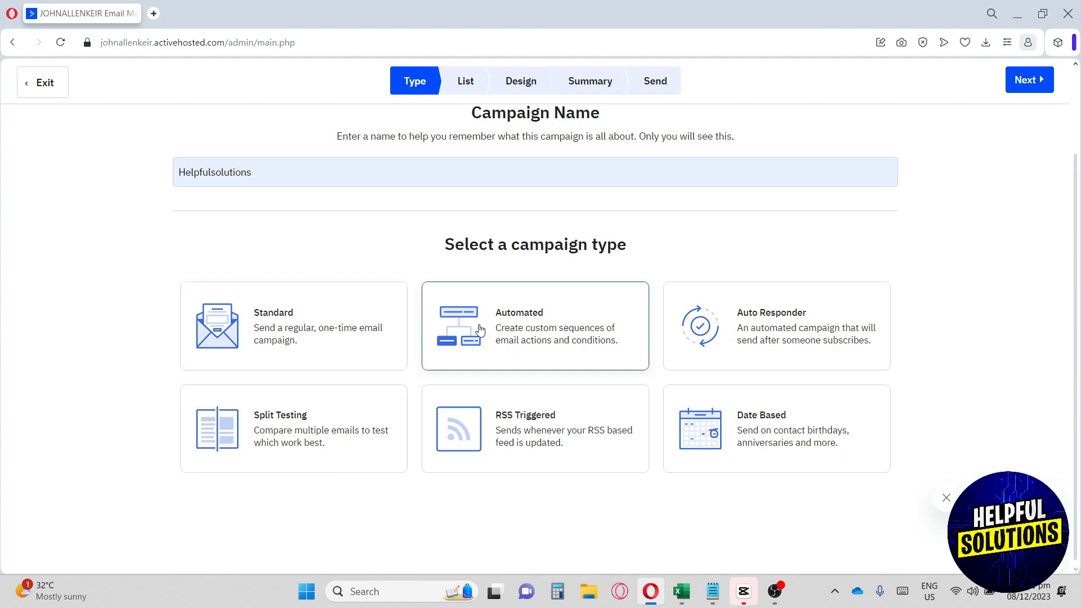
left_click(1030, 80)
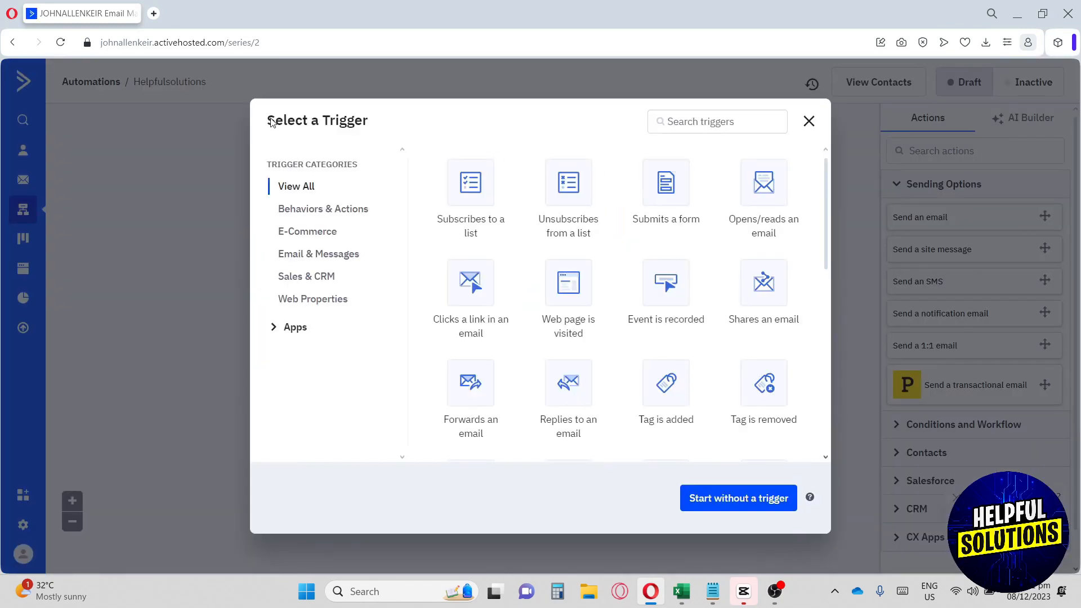
- Browse the trigger categories and pick 'Clicks a link in an email' under Behaviors & Actions
left_click_drag(271, 123, 384, 130)
left_click(398, 130)
left_click(309, 211)
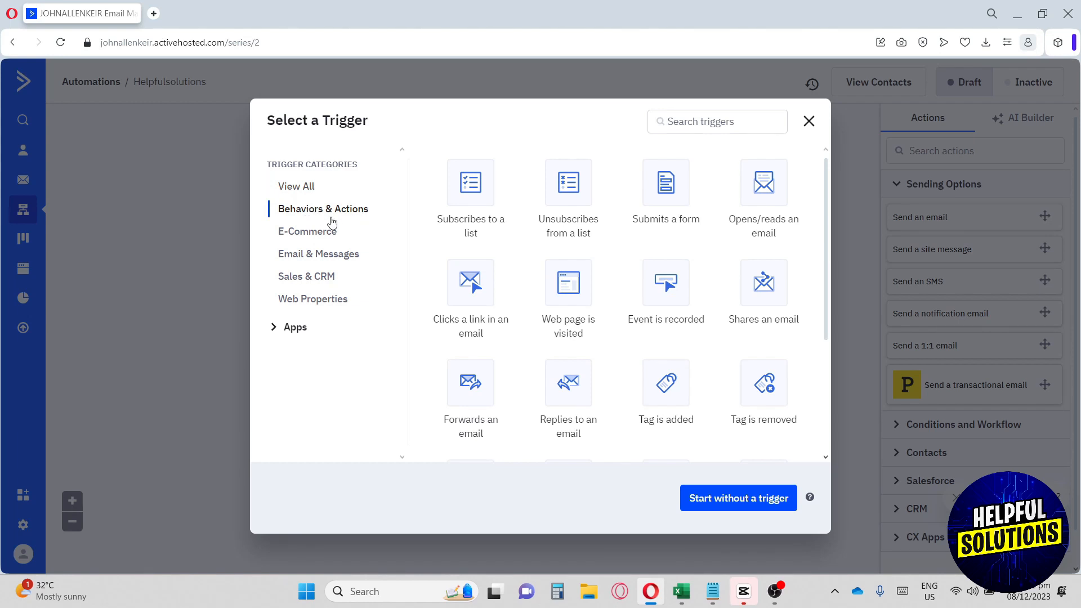
left_click(328, 238)
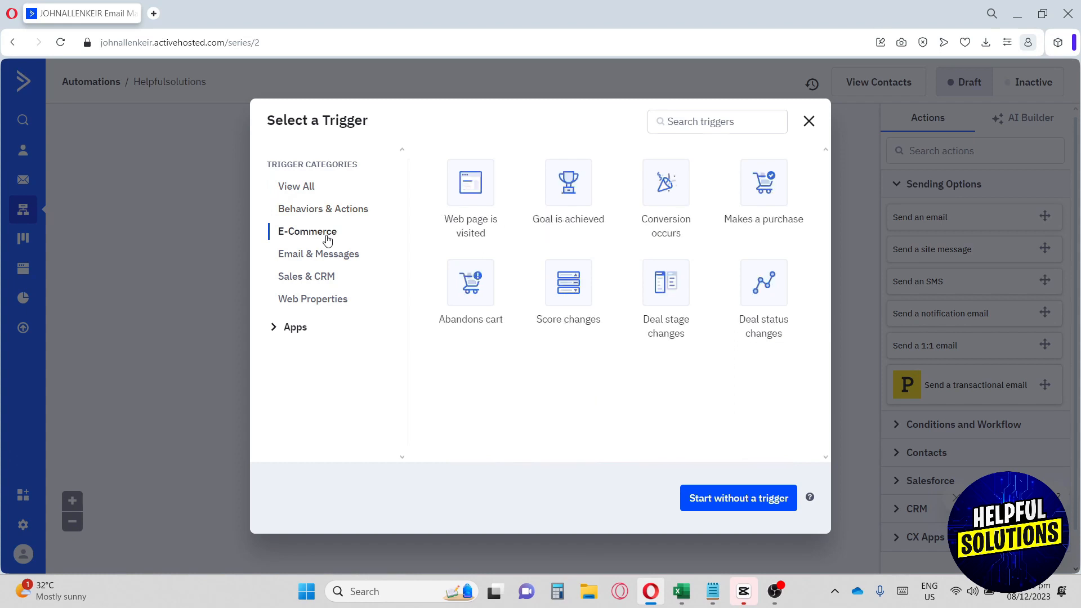
left_click(324, 263)
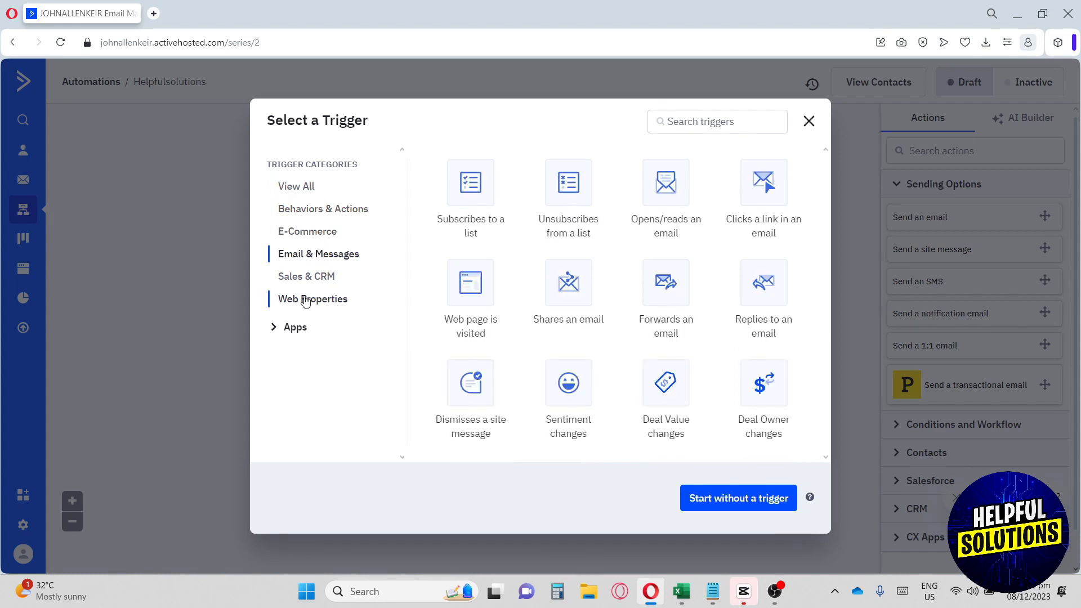
left_click(311, 281)
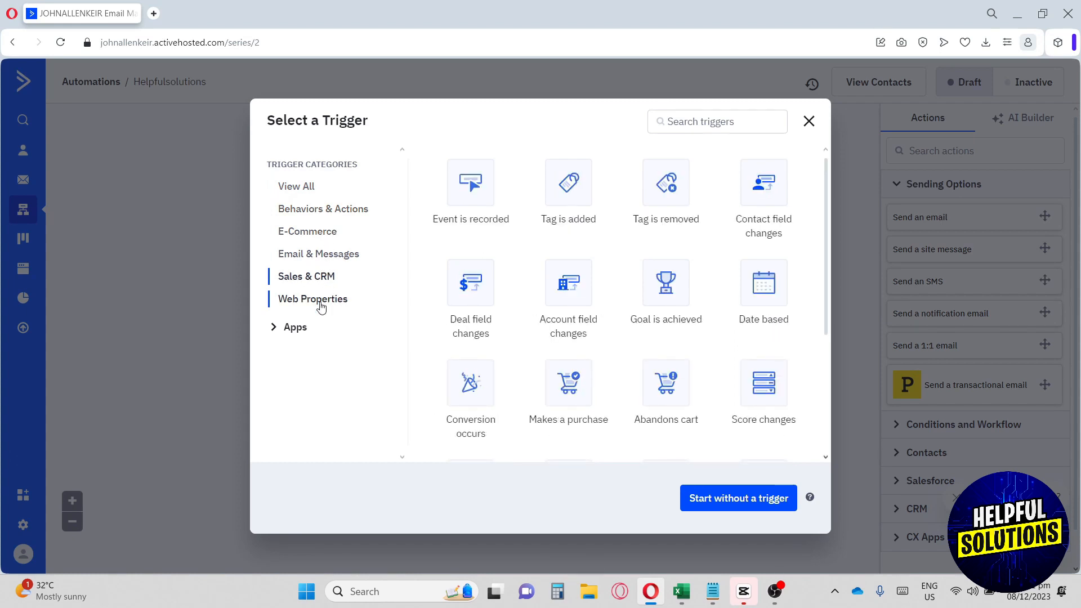
left_click(322, 305)
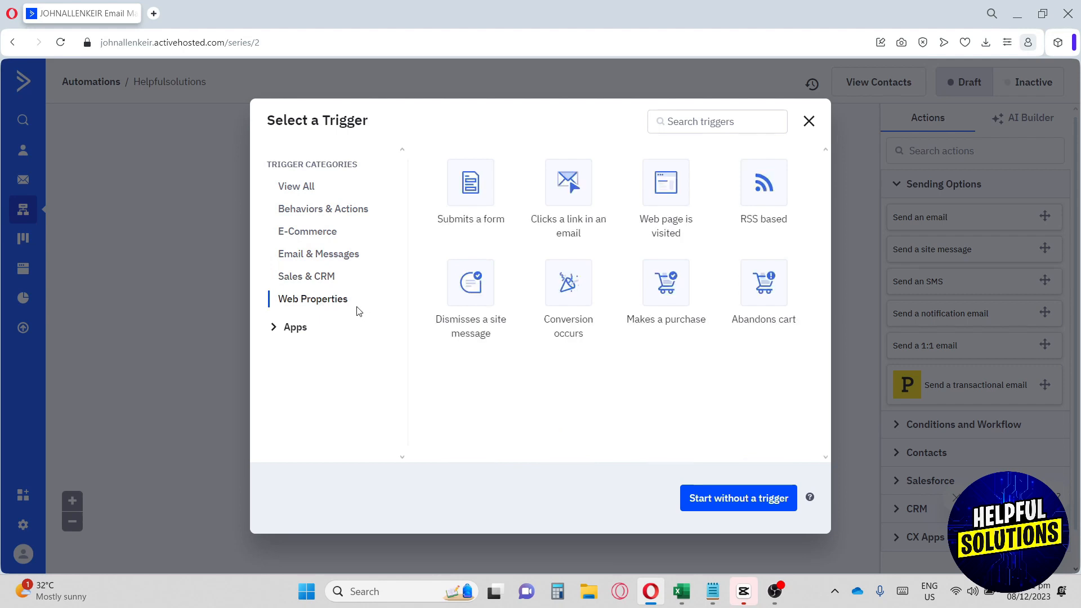
left_click(314, 215)
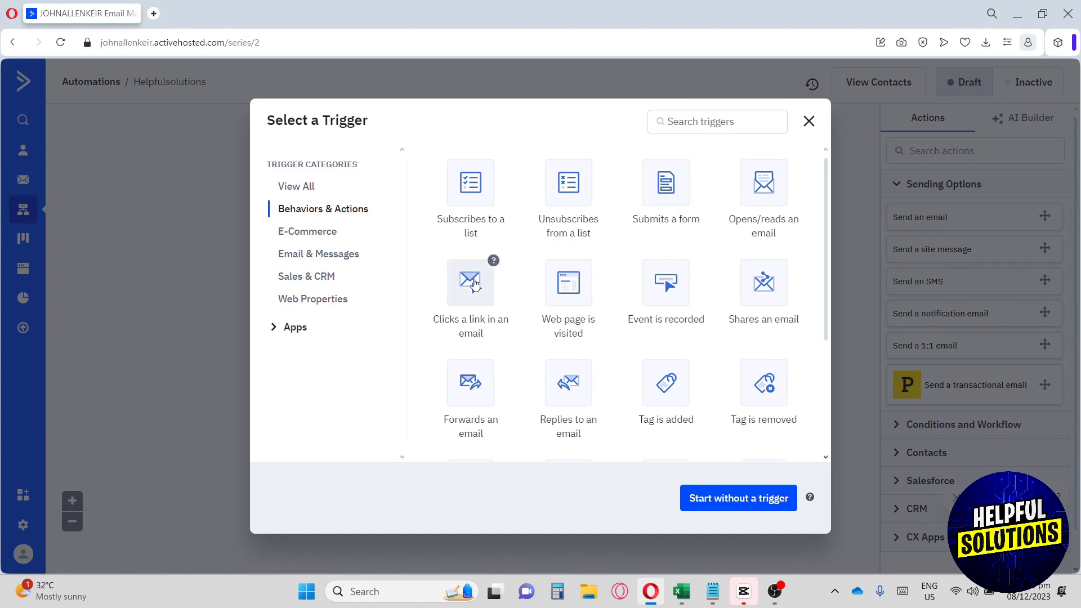
left_click(478, 297)
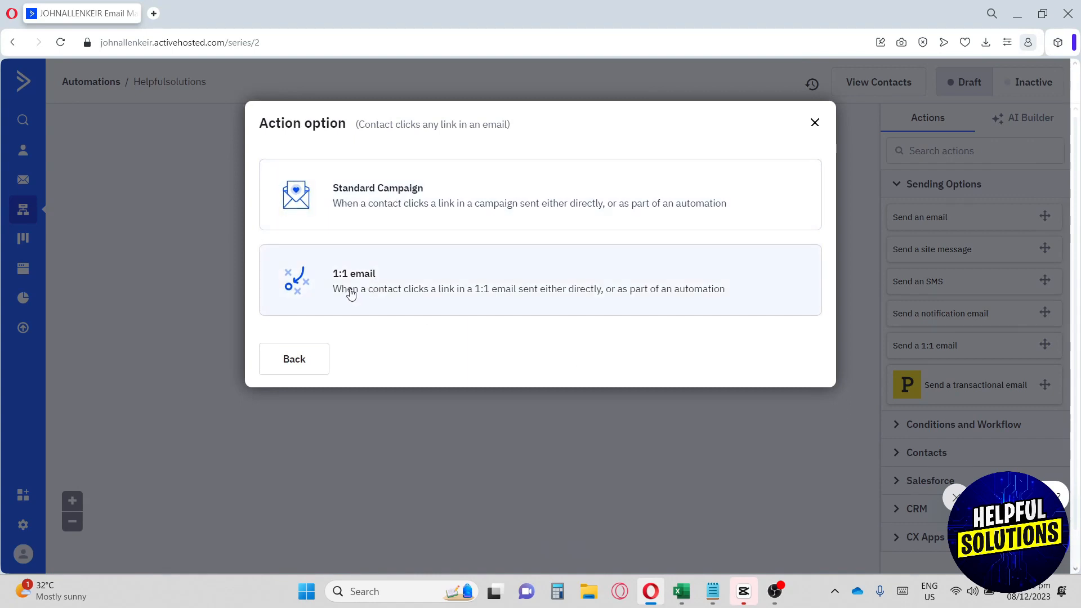
- Configure the trigger as Standard Campaign, Any email, Any list, Runs Once, and add it as the start
left_click(424, 206)
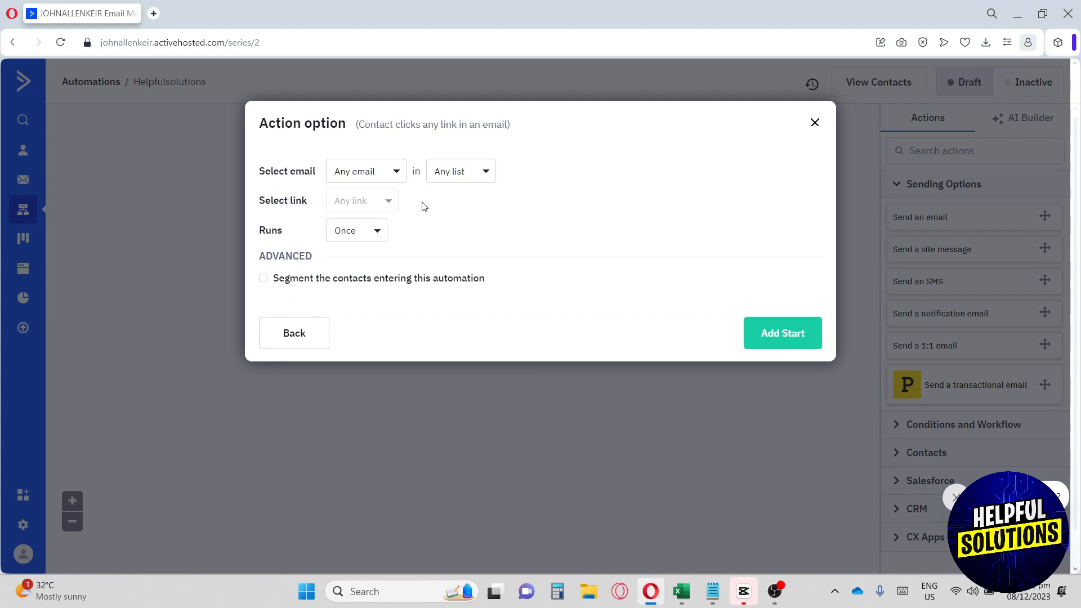
left_click(383, 185)
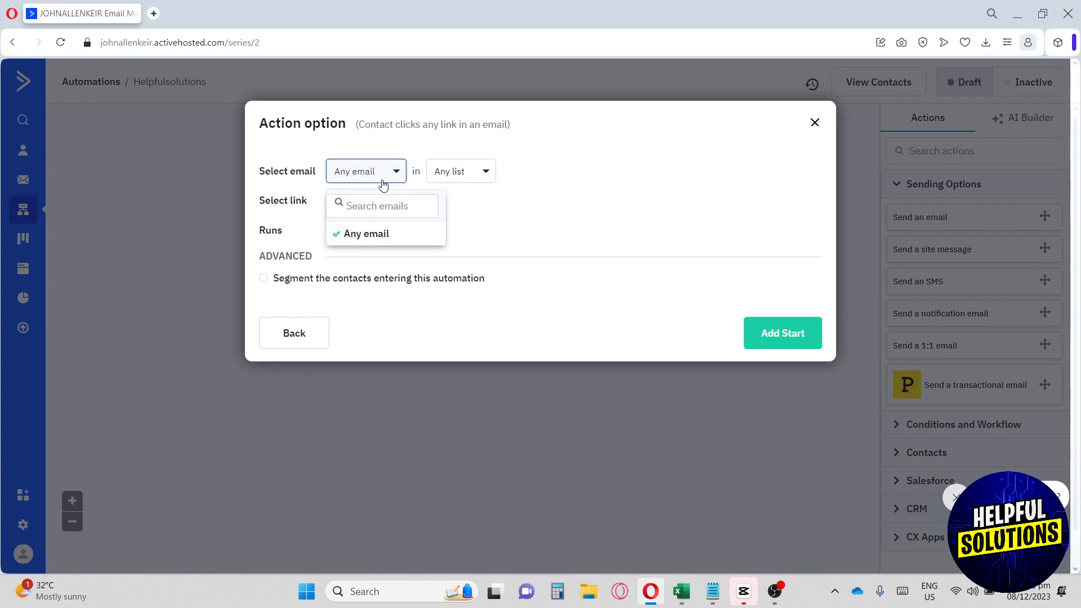
left_click(382, 181)
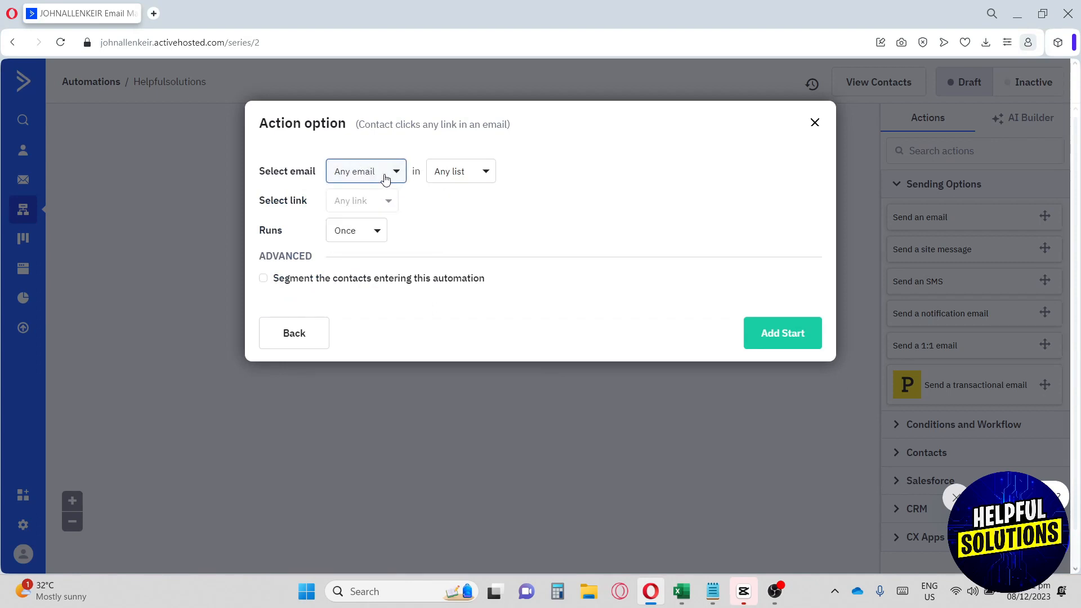
left_click(457, 177)
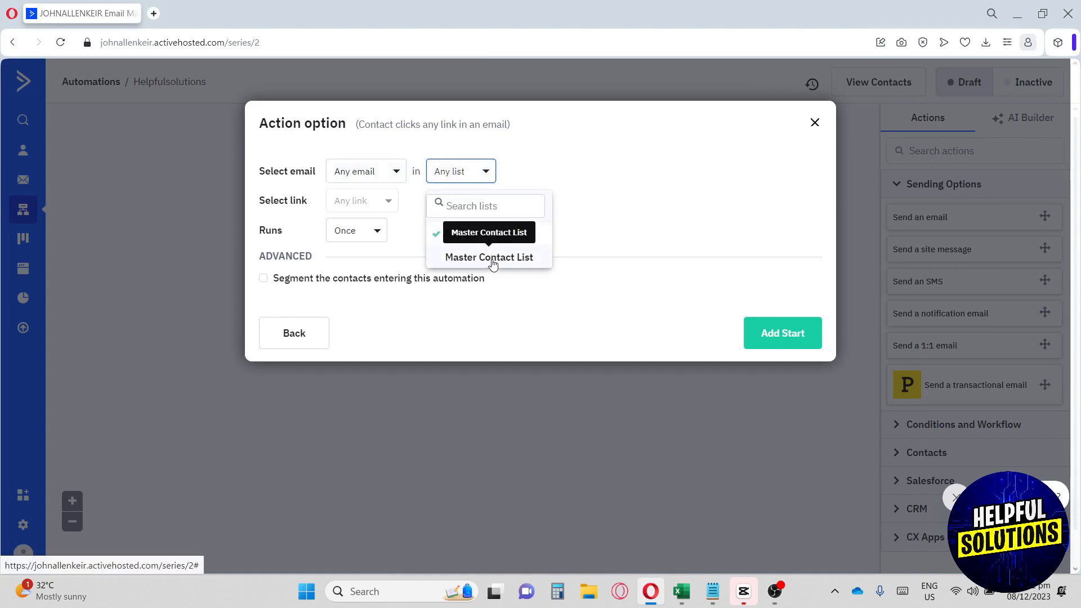
left_click(614, 202)
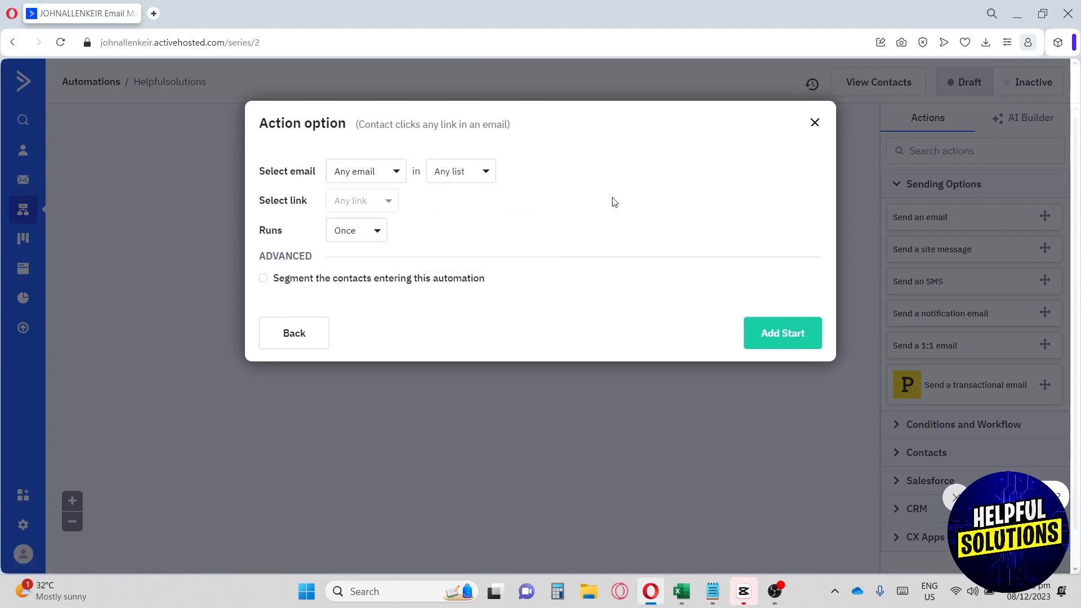
left_click(370, 235)
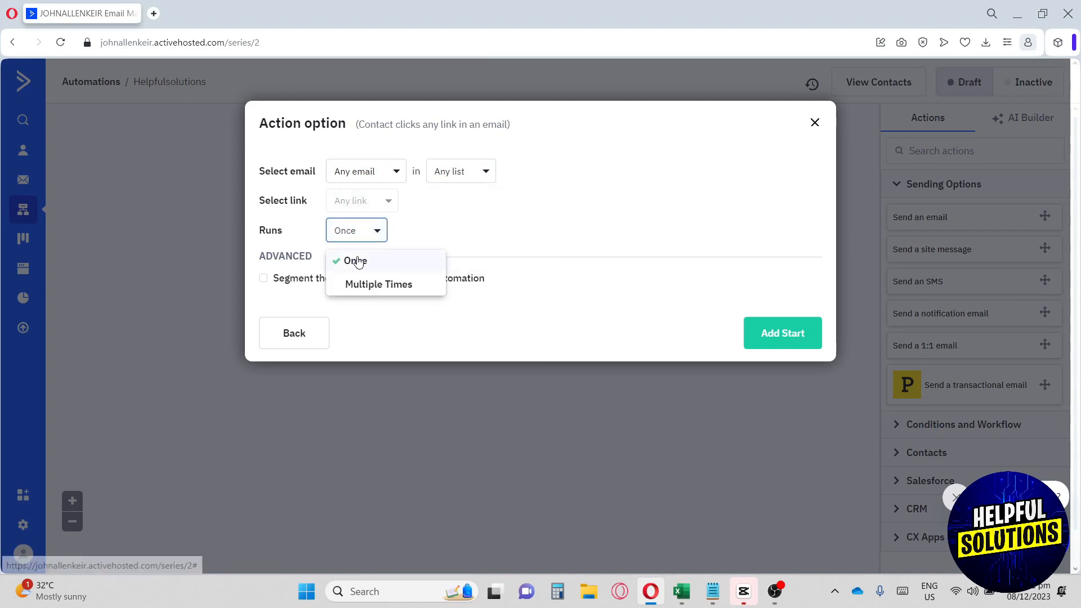
left_click(449, 241)
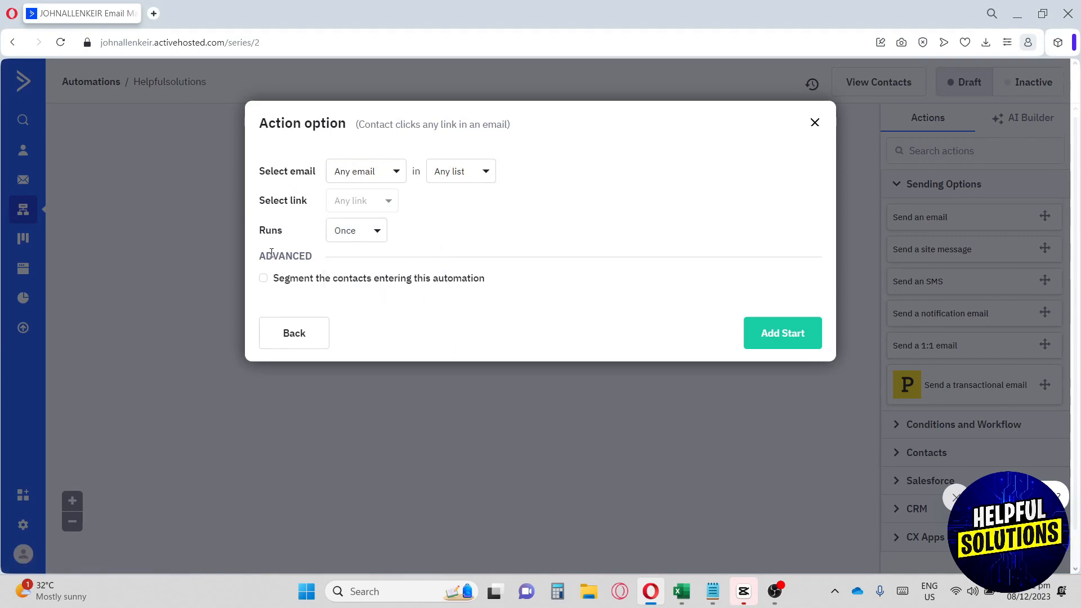
left_click_drag(262, 254, 316, 265)
left_click(312, 307)
left_click(800, 341)
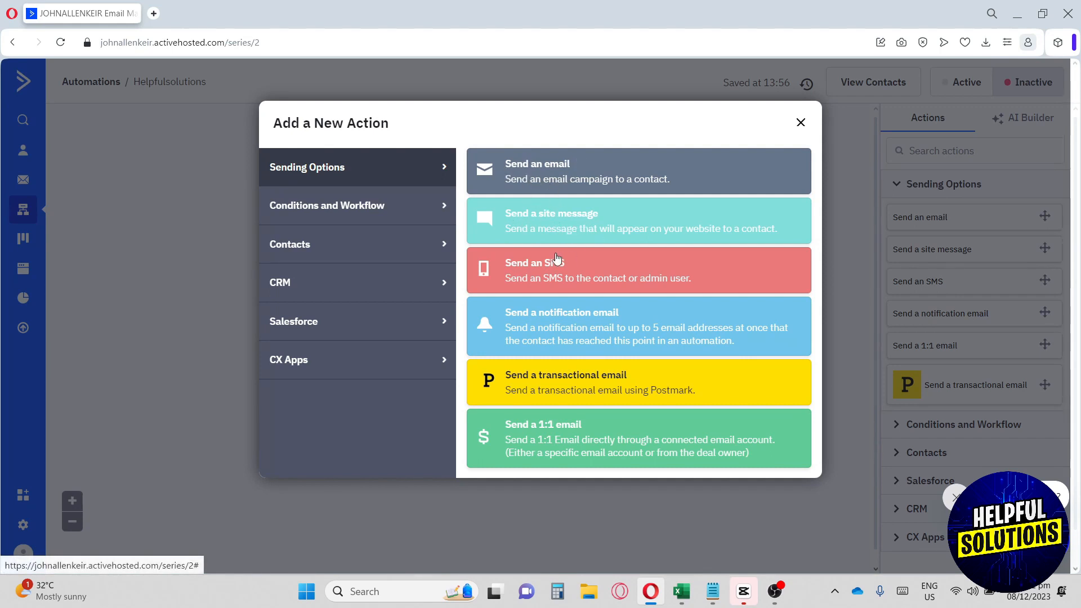
left_click(344, 208)
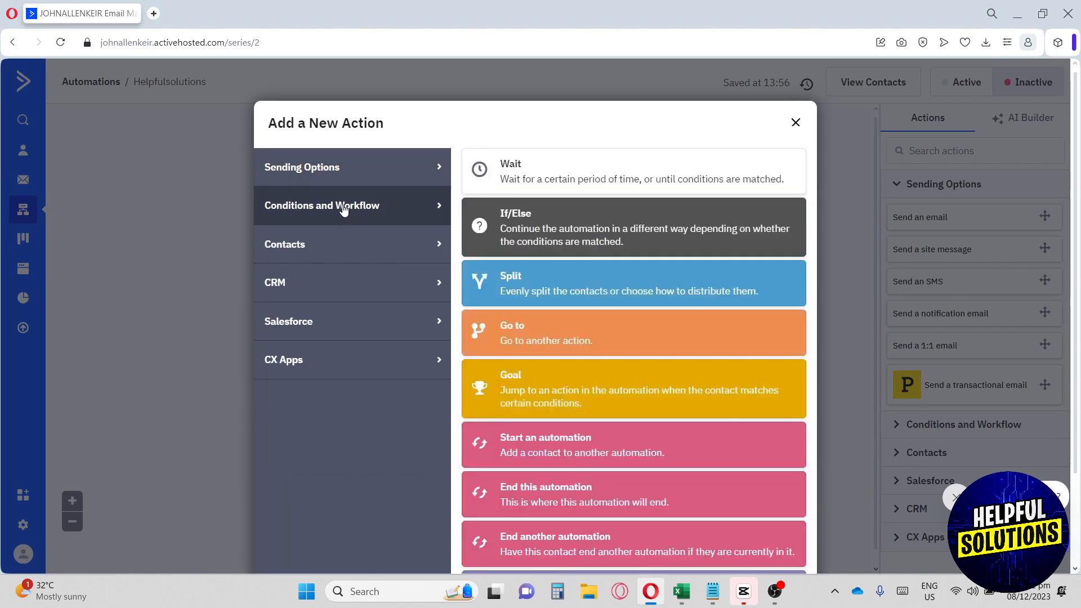
left_click(349, 252)
left_click(353, 282)
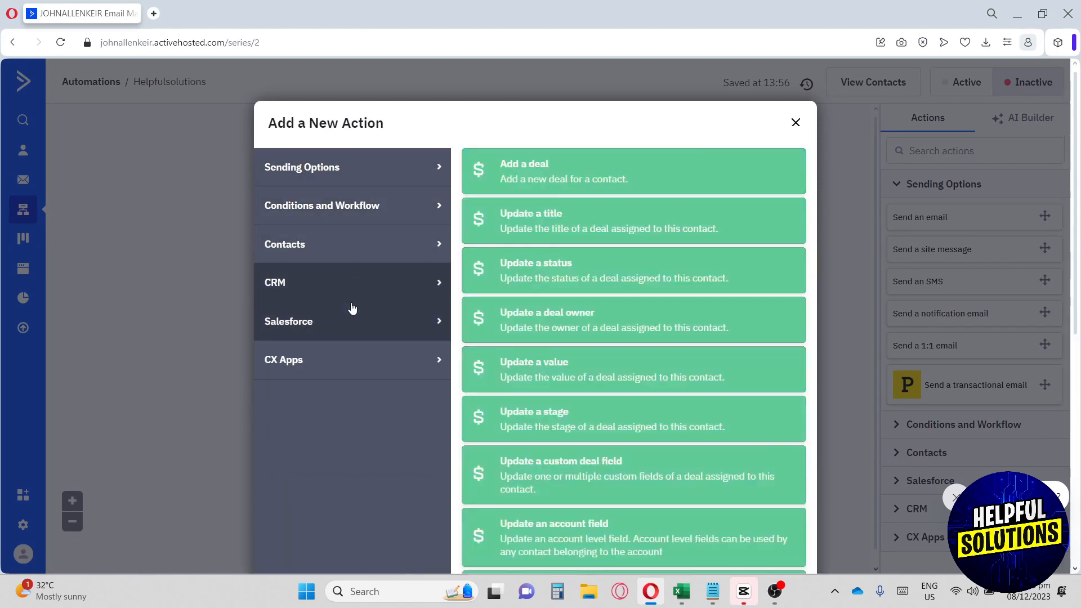
left_click(352, 320)
left_click(348, 361)
left_click(350, 331)
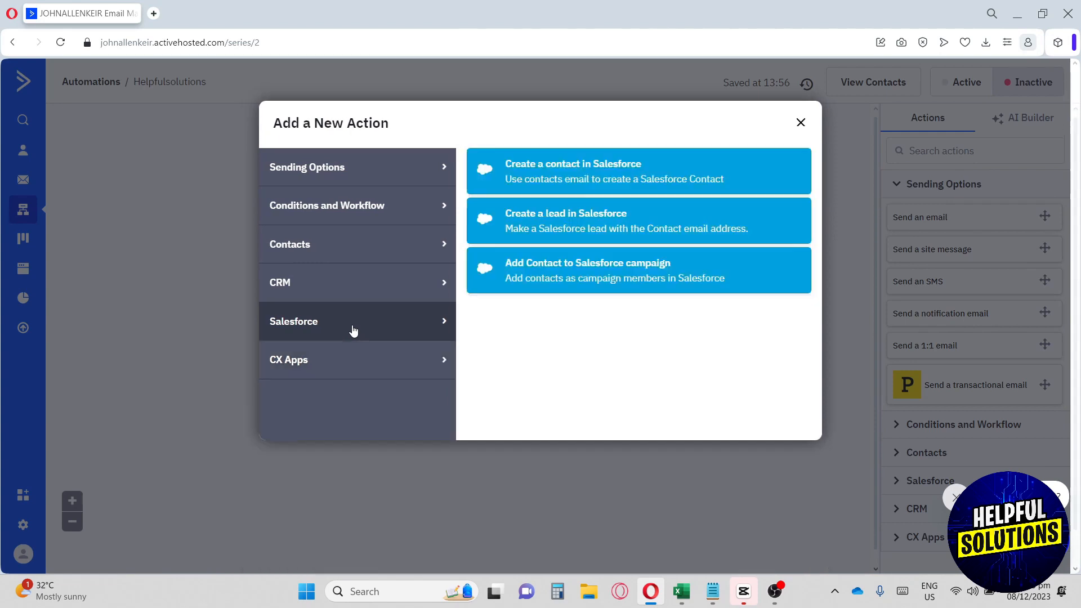
left_click(357, 288)
left_click(347, 254)
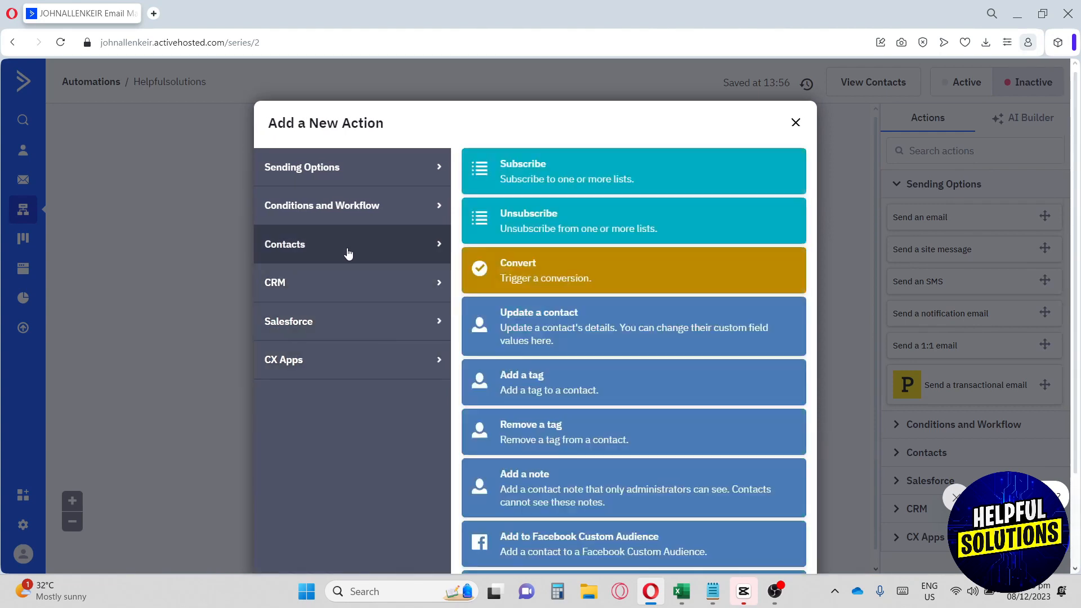
left_click(346, 215)
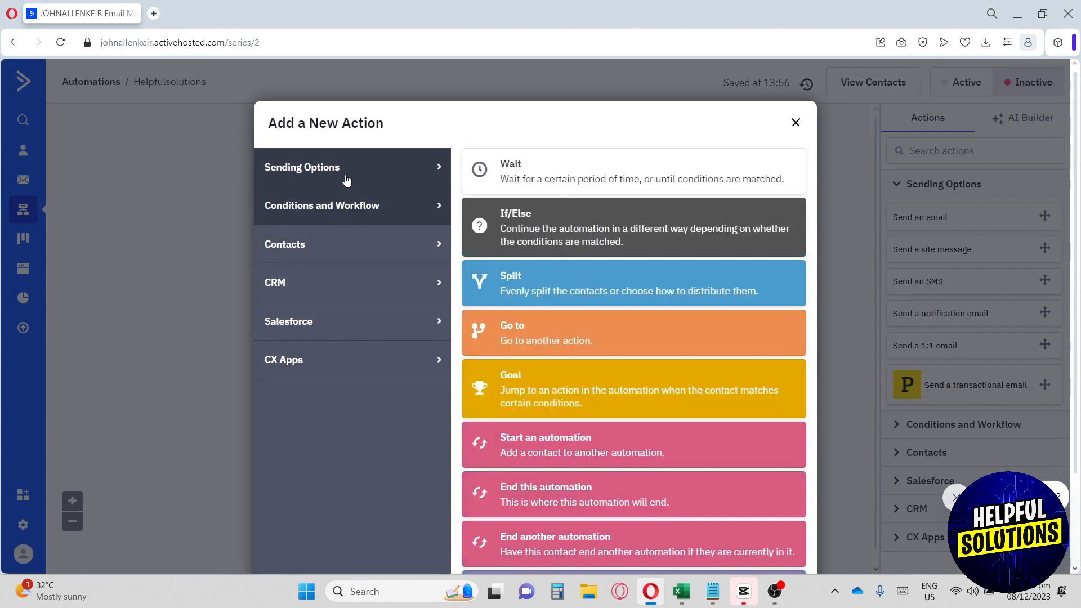
left_click(346, 181)
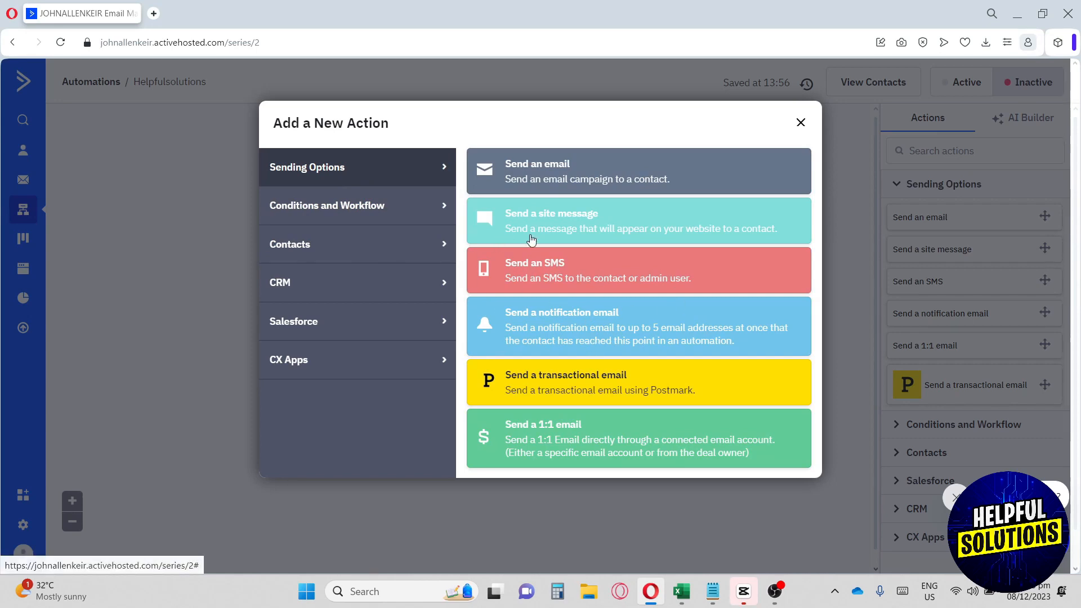
- Add a Send an email action named 'Mail 1' and choose to start from a template
left_click(591, 171)
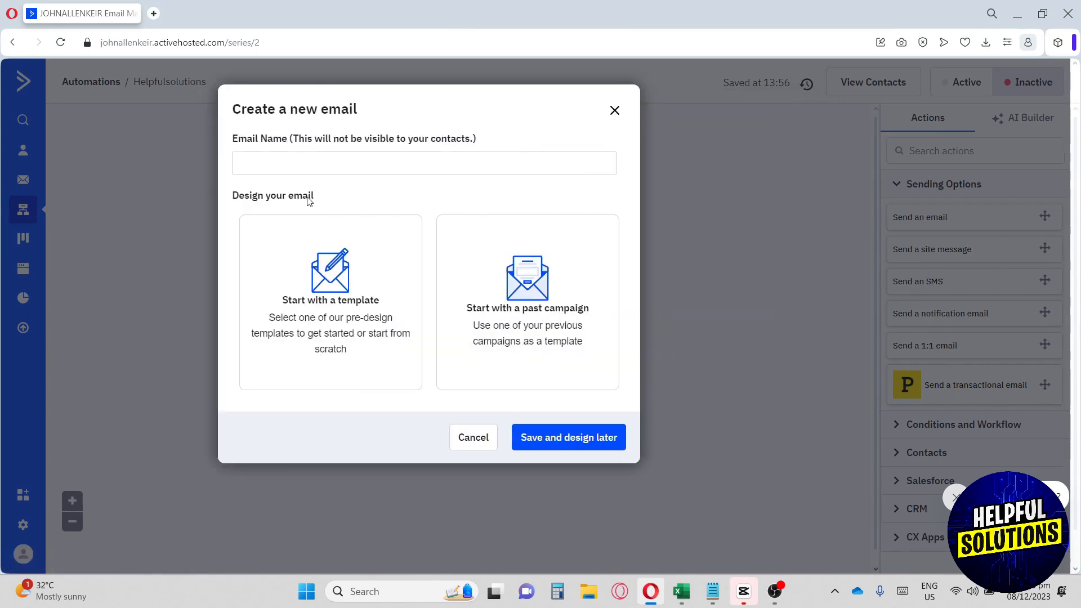
left_click(300, 169)
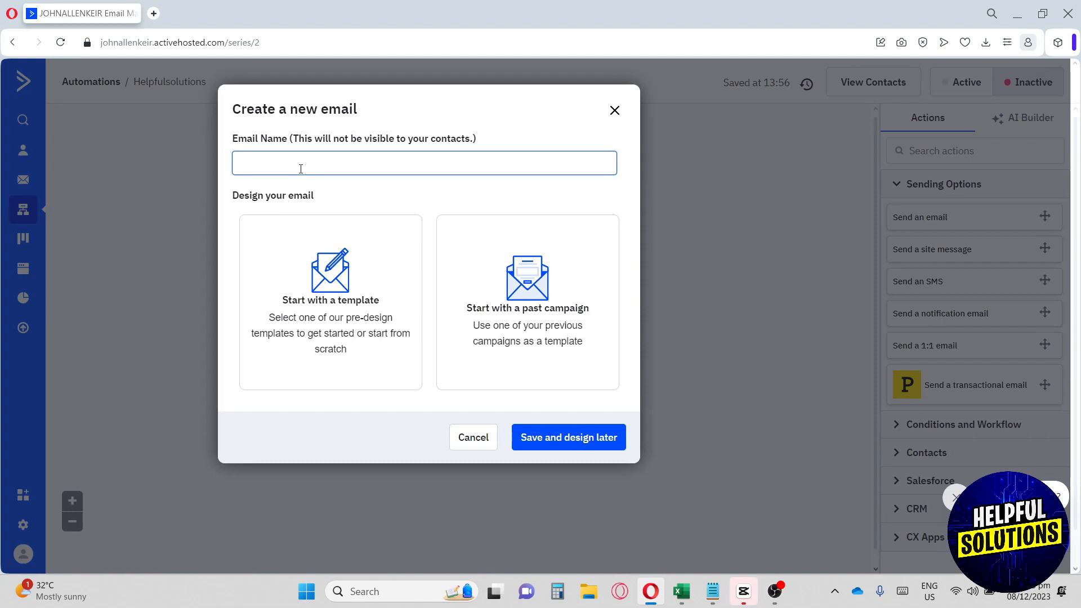
type("Mail 1")
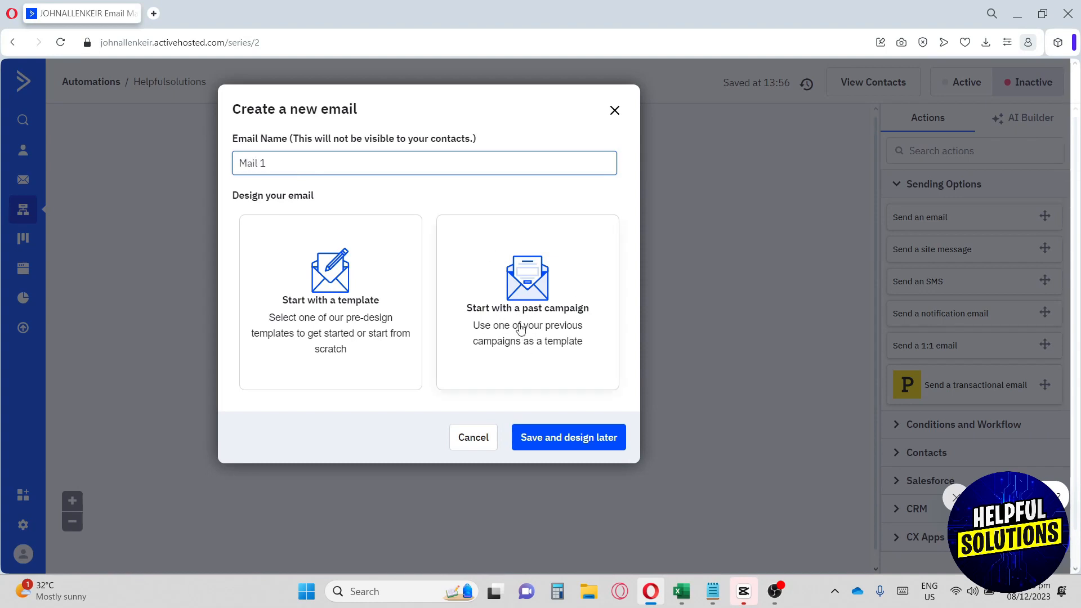
left_click(346, 314)
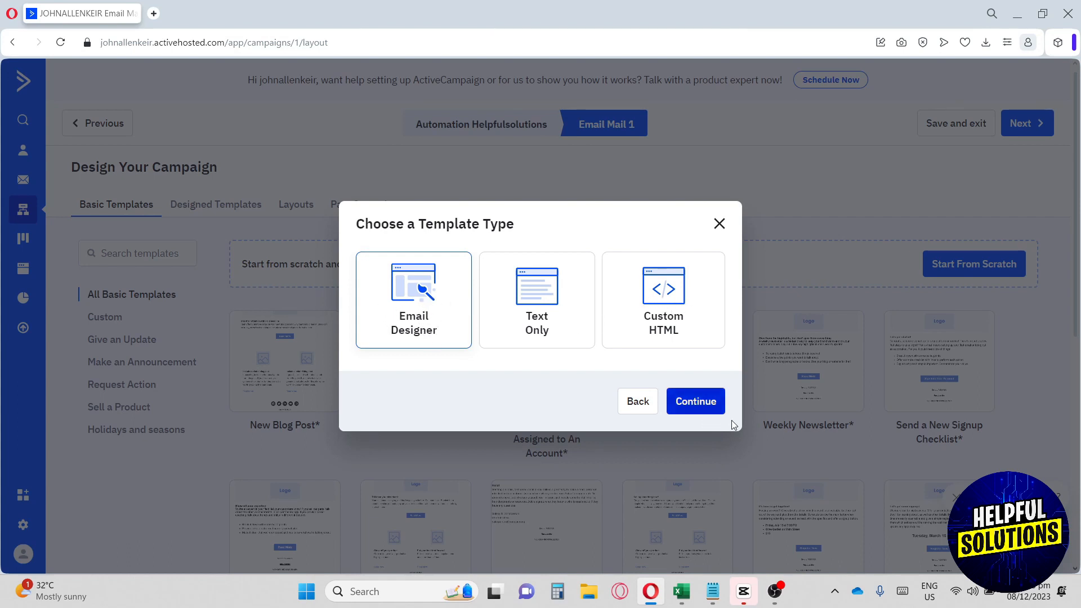
- Choose the email designer and browse the custom, update and announcement template categories
left_click(711, 408)
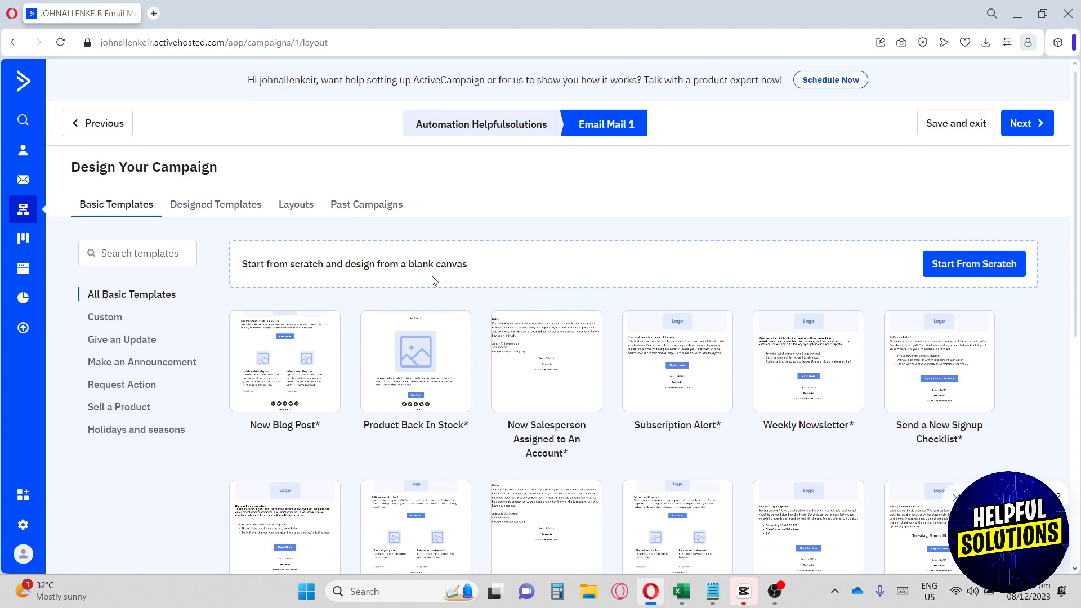
left_click(97, 317)
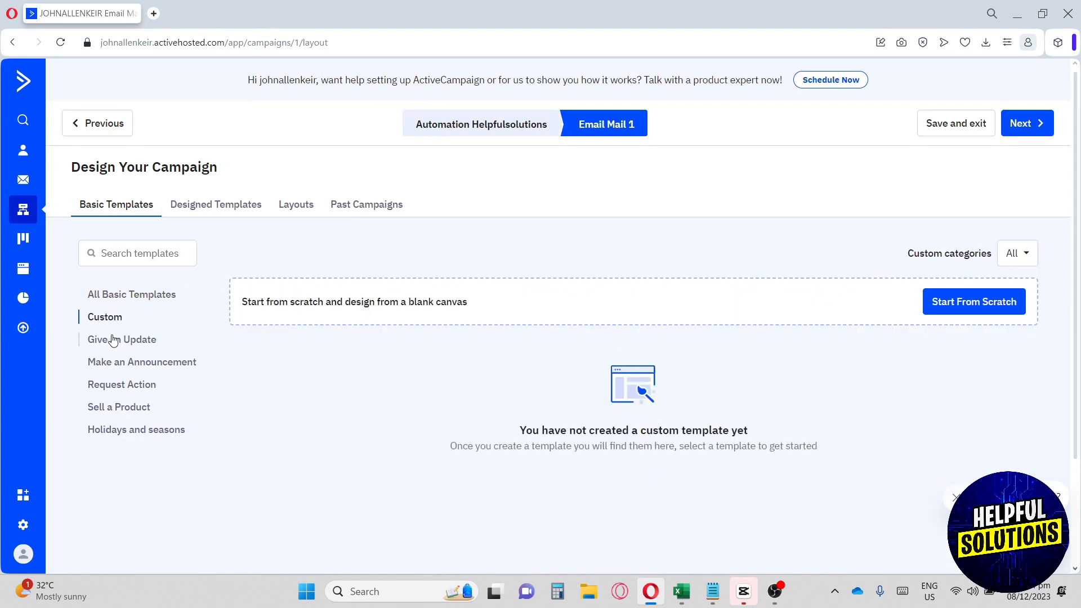
left_click(113, 340)
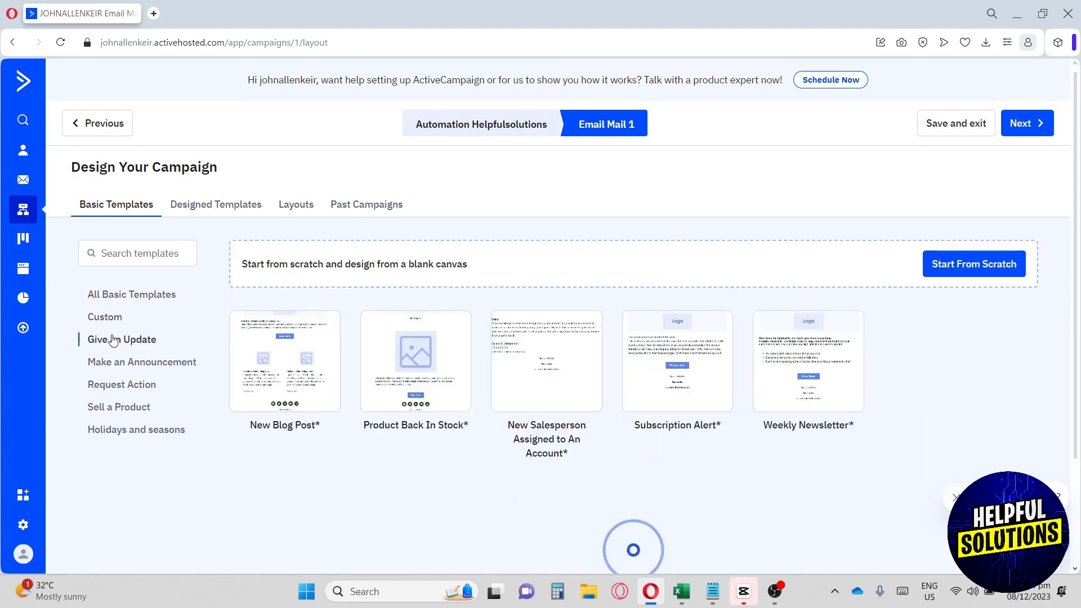
left_click(131, 365)
- Browse Request Action, Sell a Product and Holidays and seasons templates, then return to All Basic Templates
left_click(124, 387)
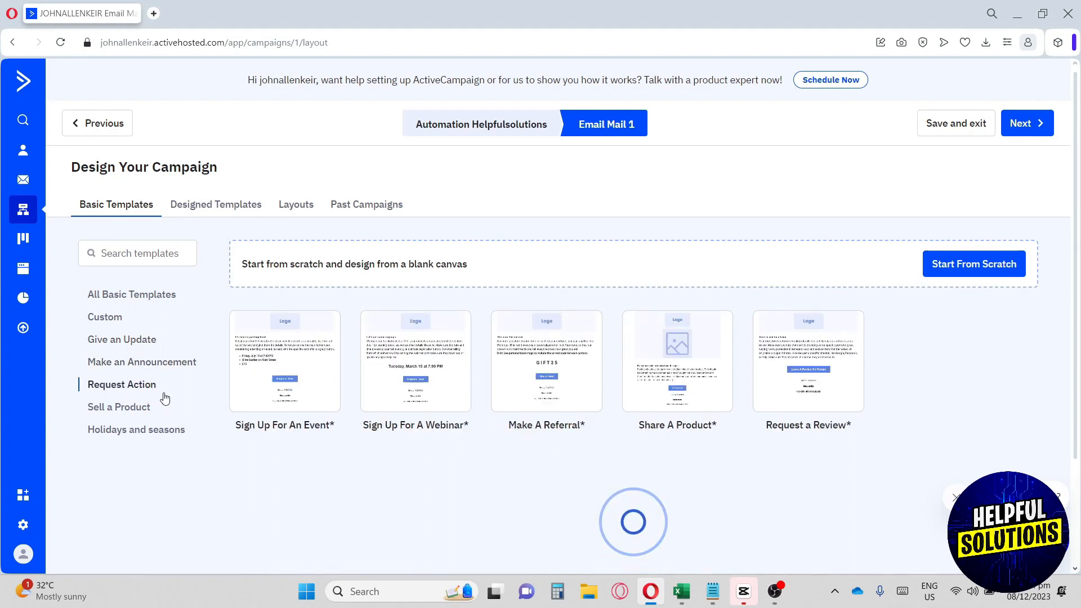
left_click(138, 406)
left_click(139, 430)
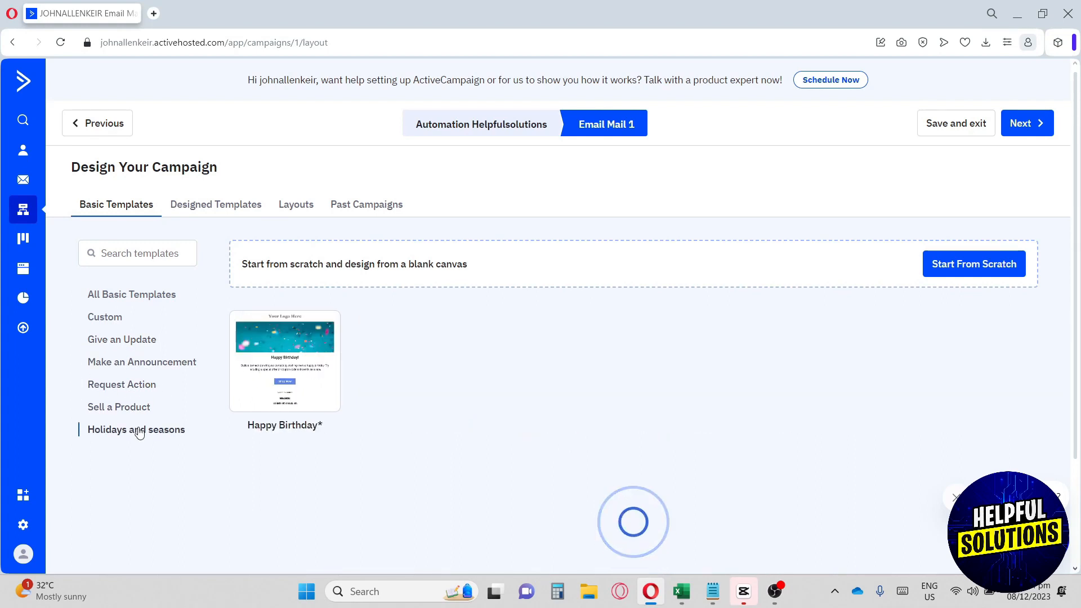
left_click(139, 301)
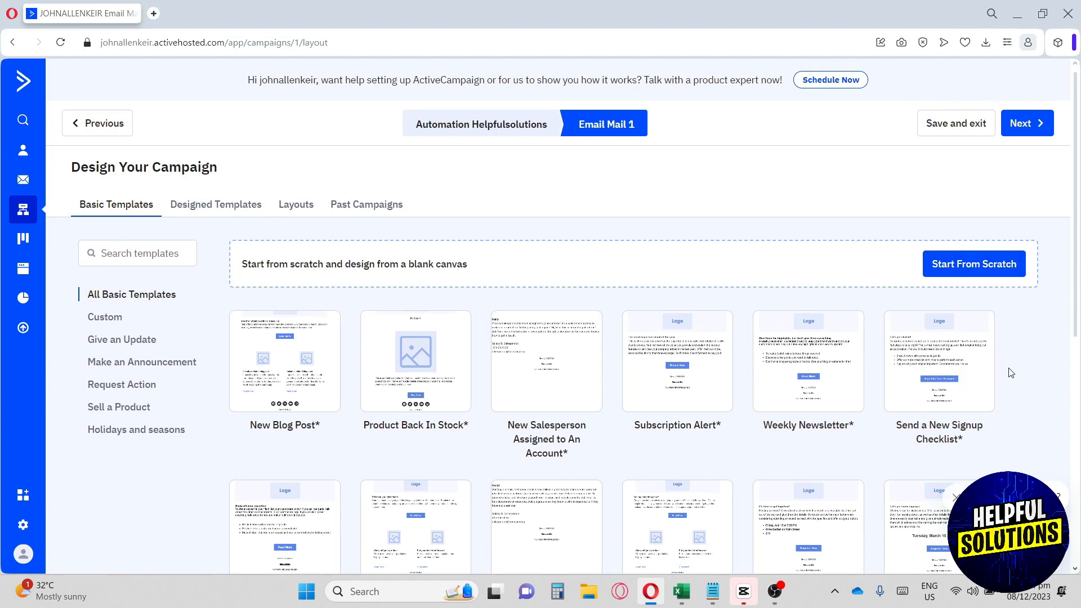
- Select the Product Back In Stock template for Mail 1
scroll(1011, 373, "down", 1)
mouse_move(381, 328)
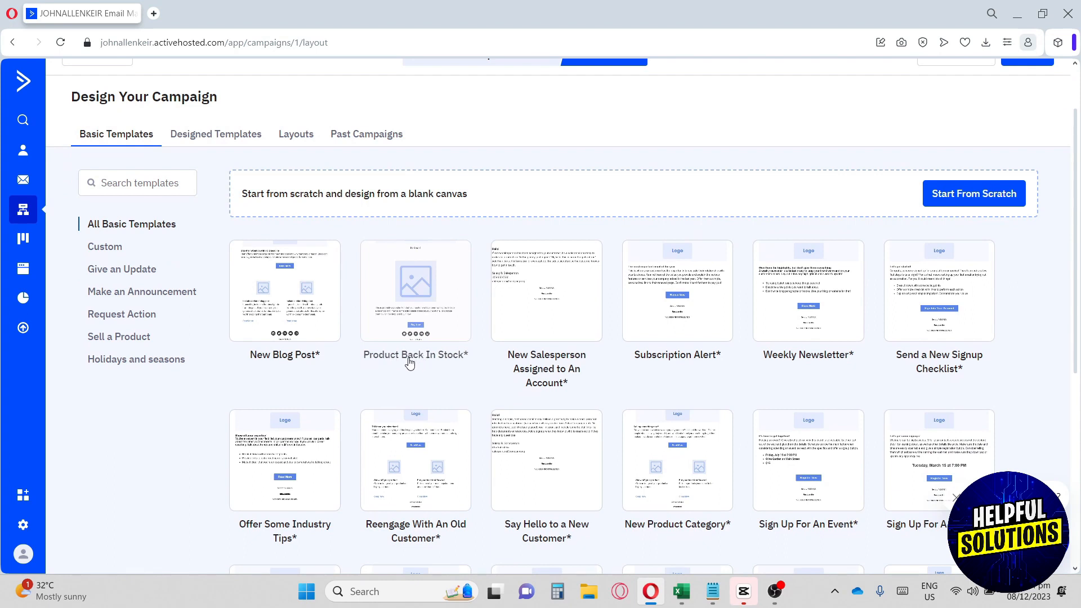
mouse_move(406, 301)
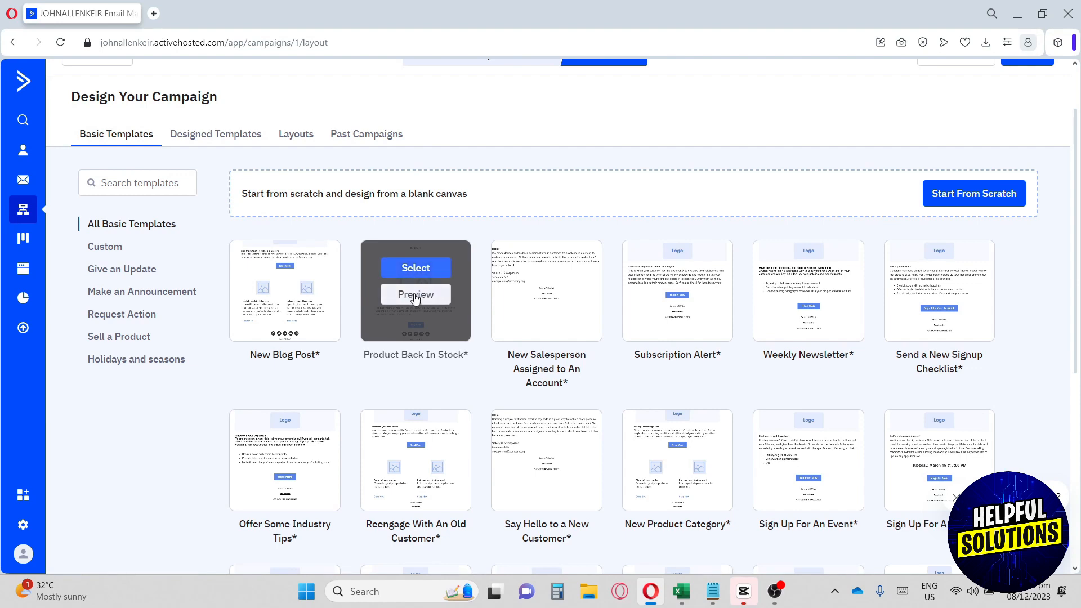
left_click(416, 273)
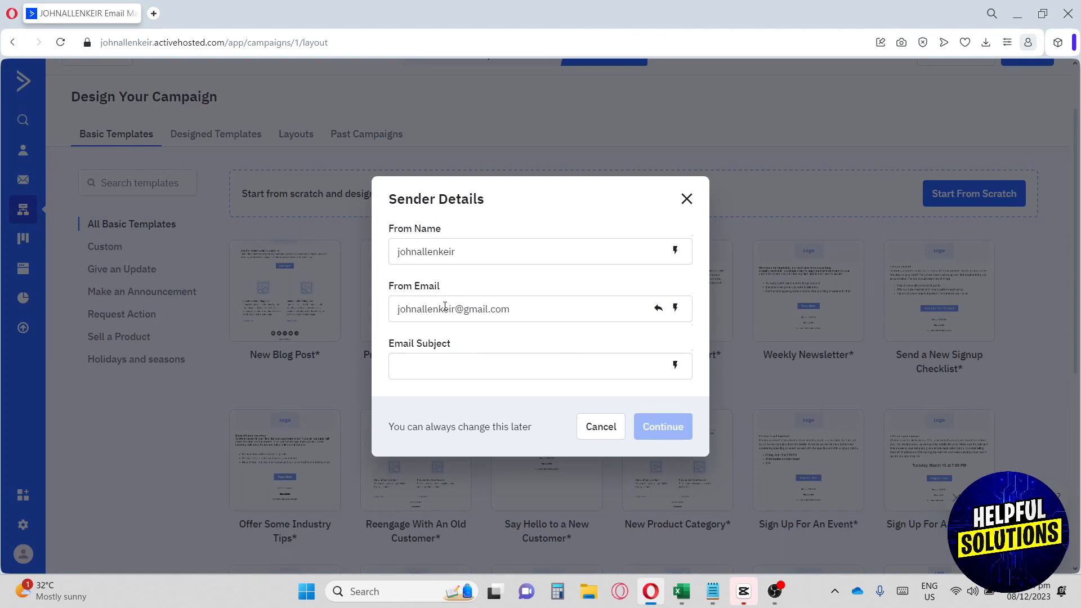
- Enter 'Automation' as the email subject and continue to the editor
left_click(464, 373)
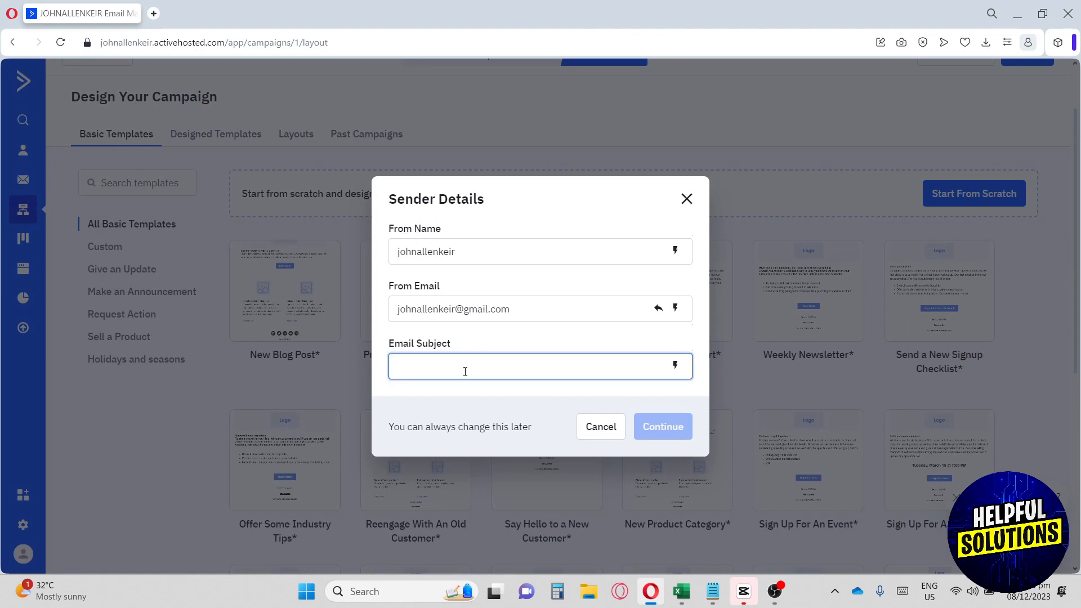
type("Automation")
left_click(664, 426)
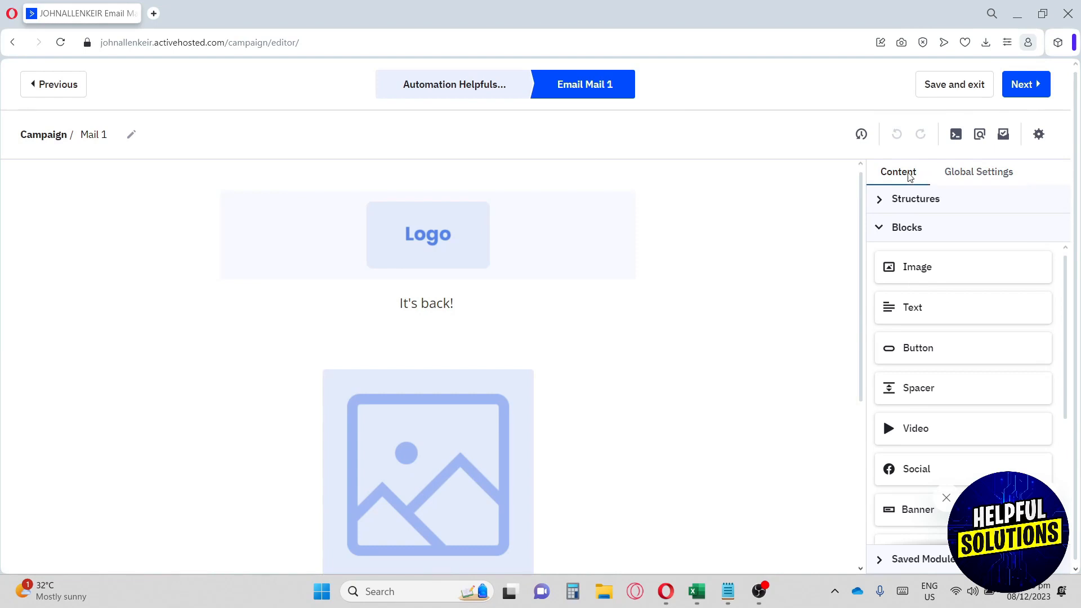
- Check Global Settings, then in Content collapse Blocks and expand Structures
left_click(972, 174)
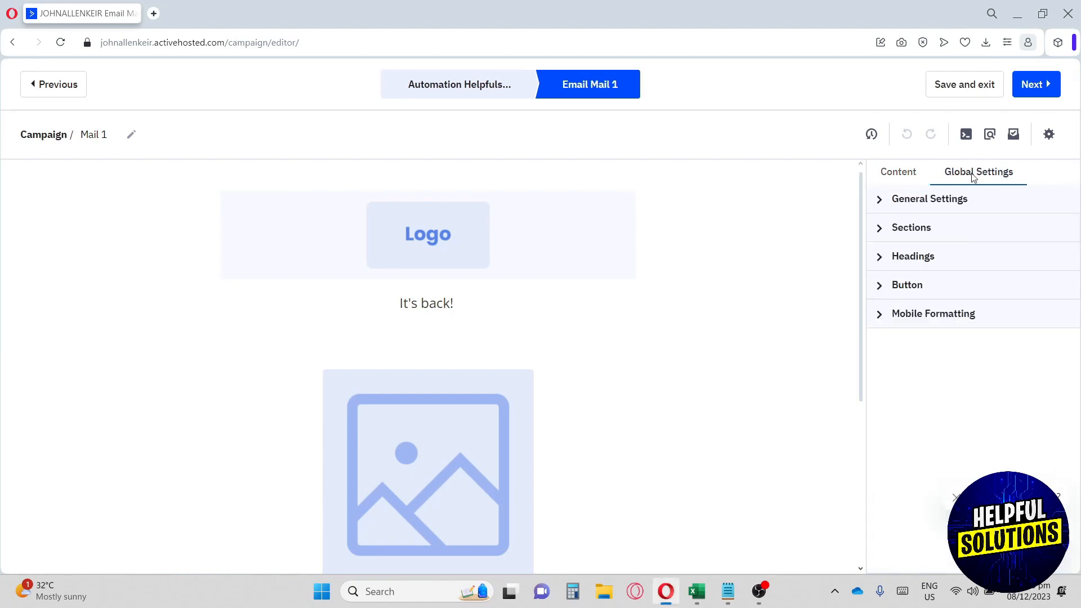
left_click(911, 178)
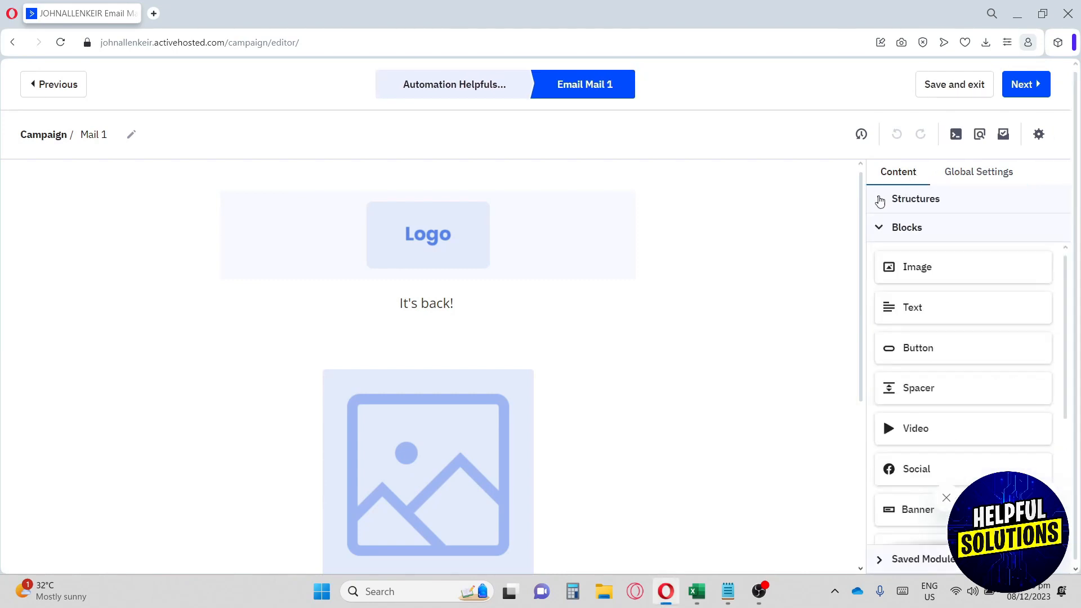
left_click(881, 229)
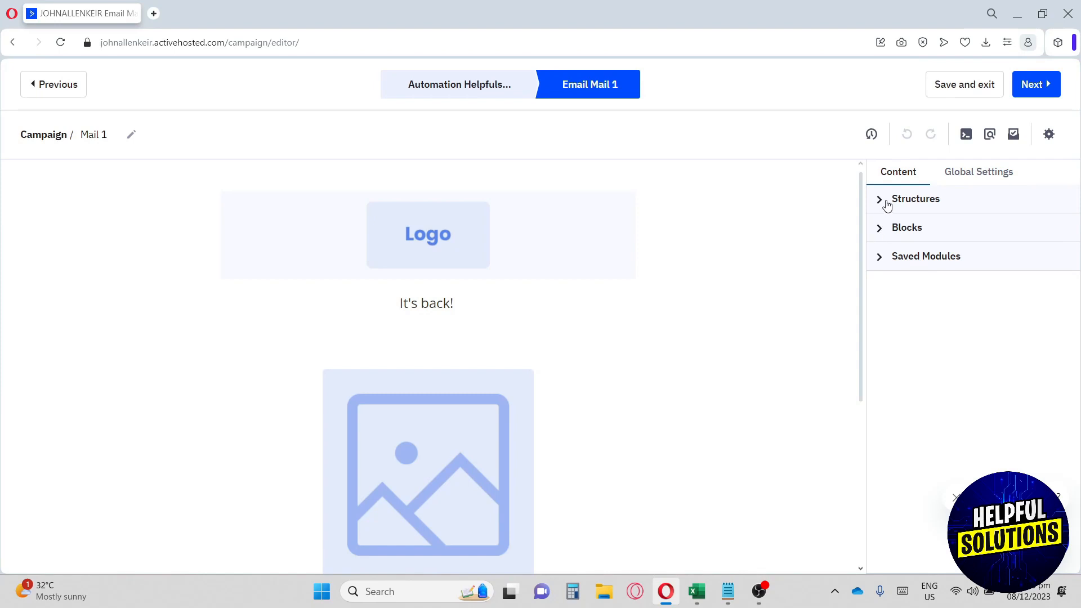
left_click(882, 202)
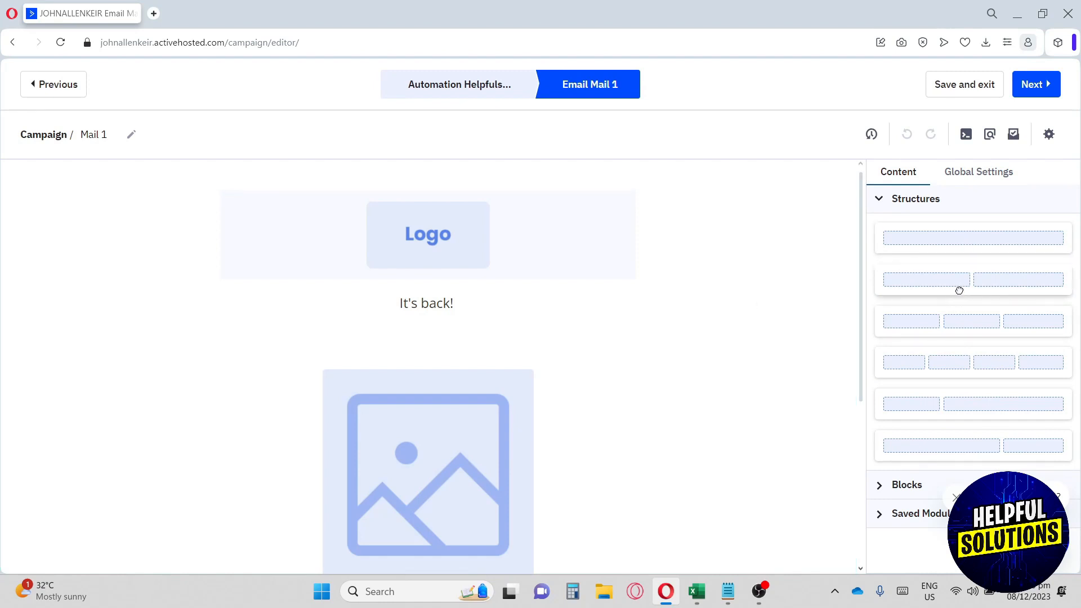
- Drag a two-column structure above the logo, then collapse the Structures list
left_click_drag(958, 290, 373, 252)
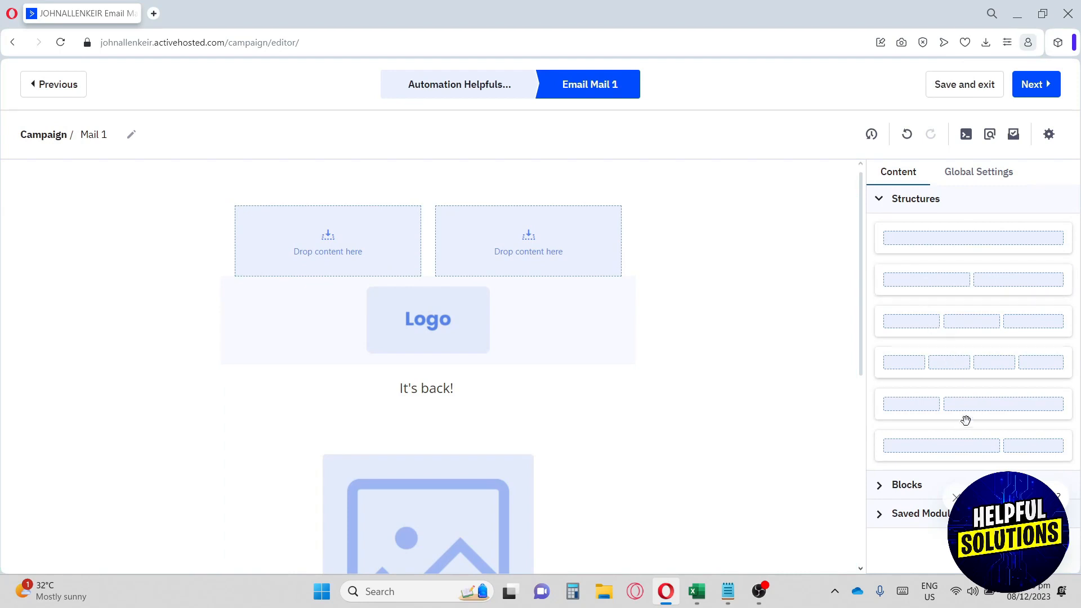
scroll(593, 360, "down", 6)
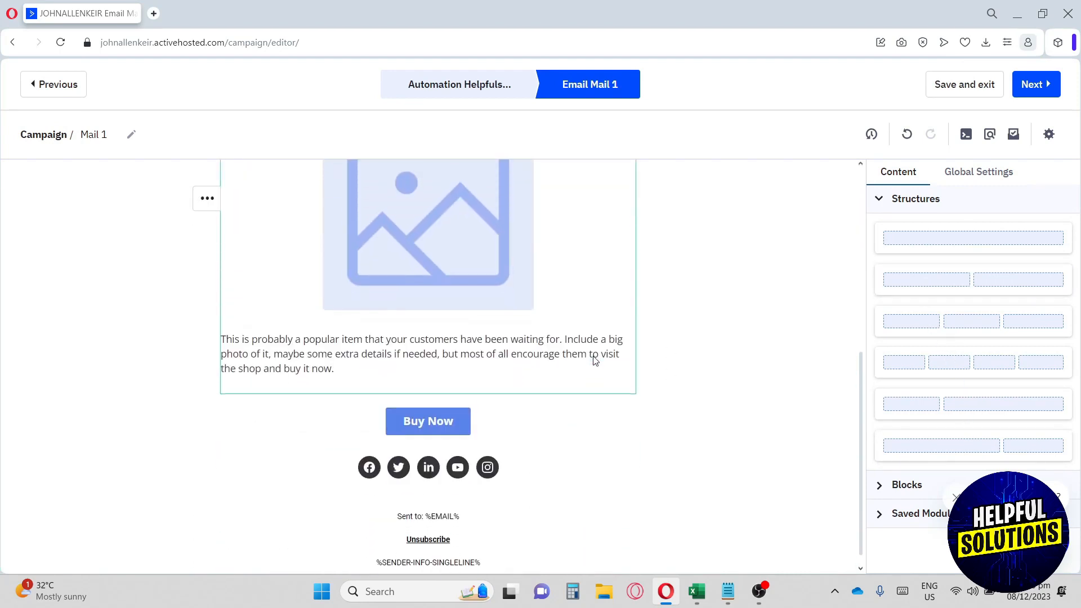
scroll(591, 357, "up", 5)
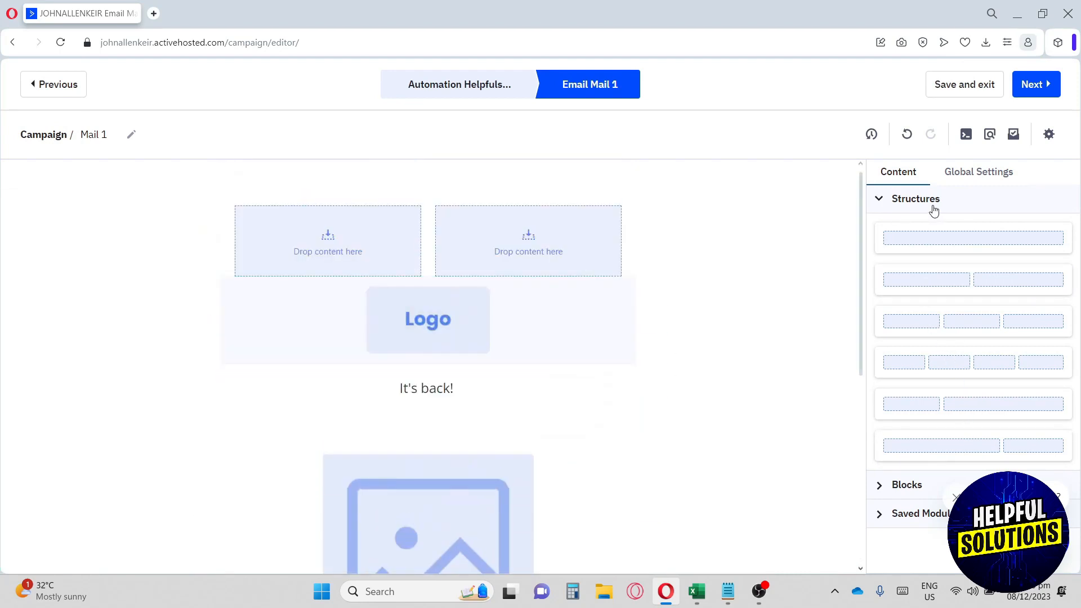
left_click(881, 198)
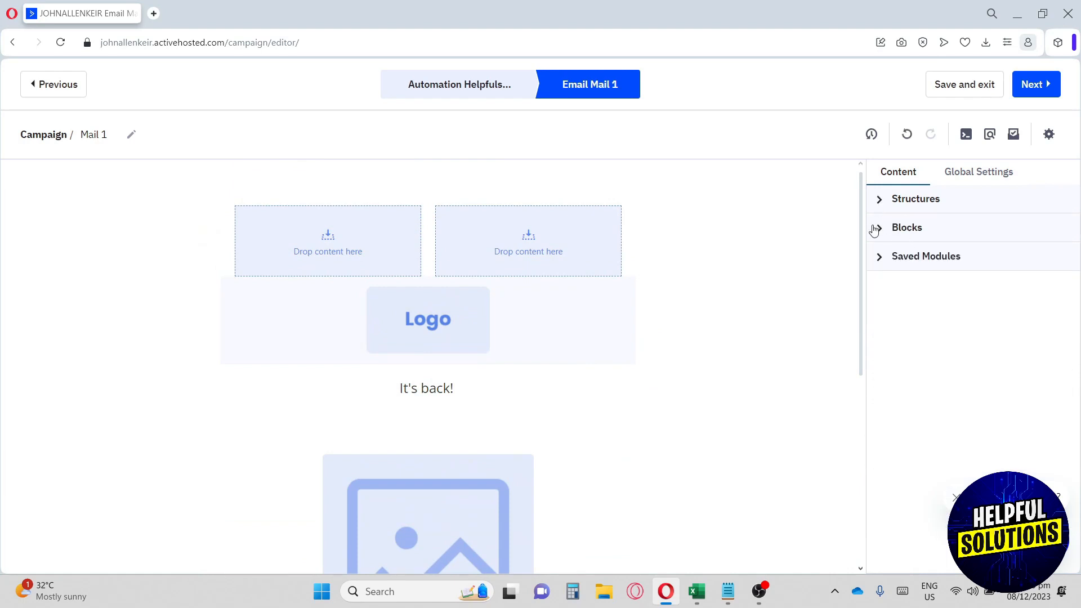
- Expand Blocks and look through the available content blocks
left_click(882, 229)
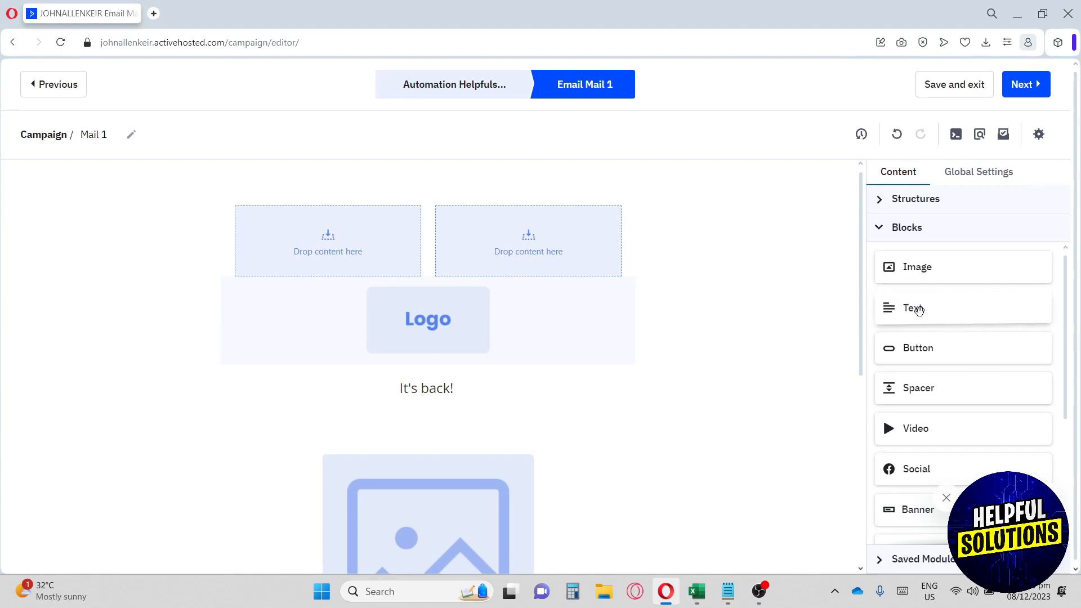
scroll(916, 349, "down", 2)
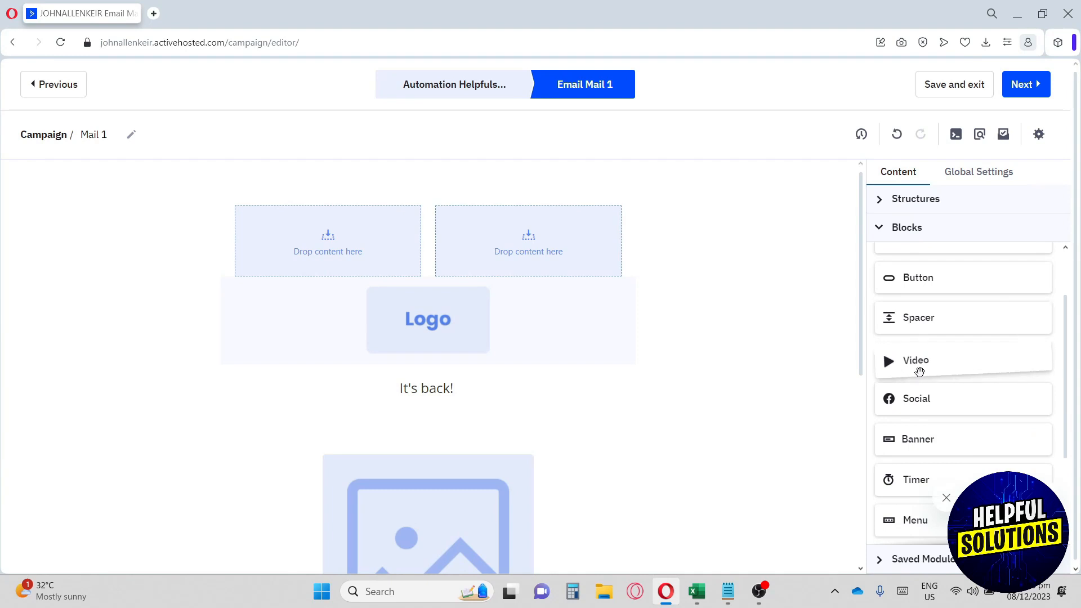
scroll(917, 360, "down", 2)
scroll(920, 326, "up", 2)
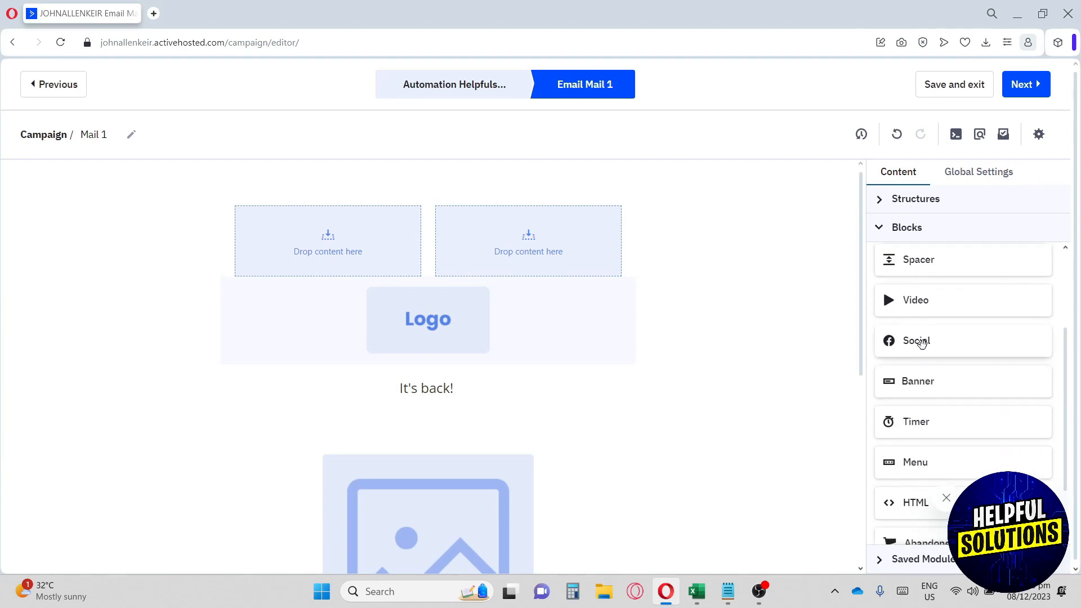
scroll(922, 371, "down", 2)
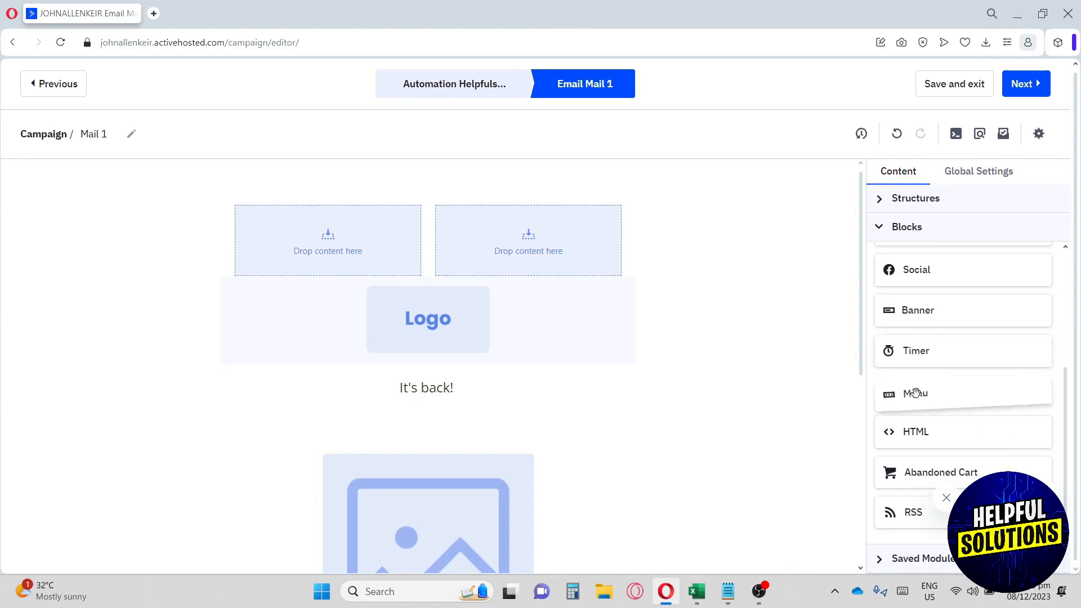
left_click_drag(924, 433, 925, 430)
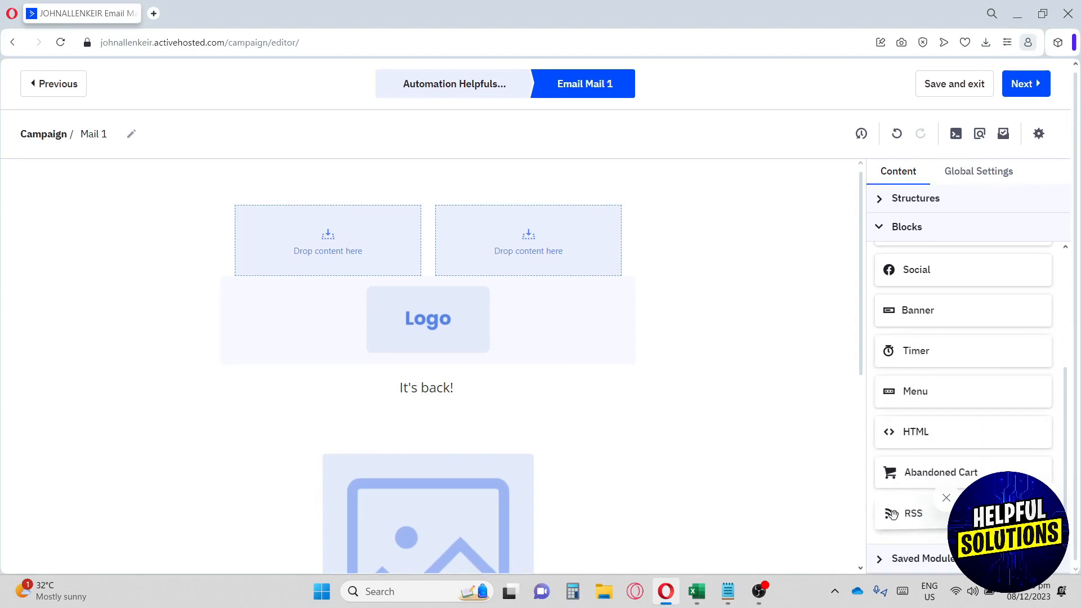
scroll(912, 394, "up", 4)
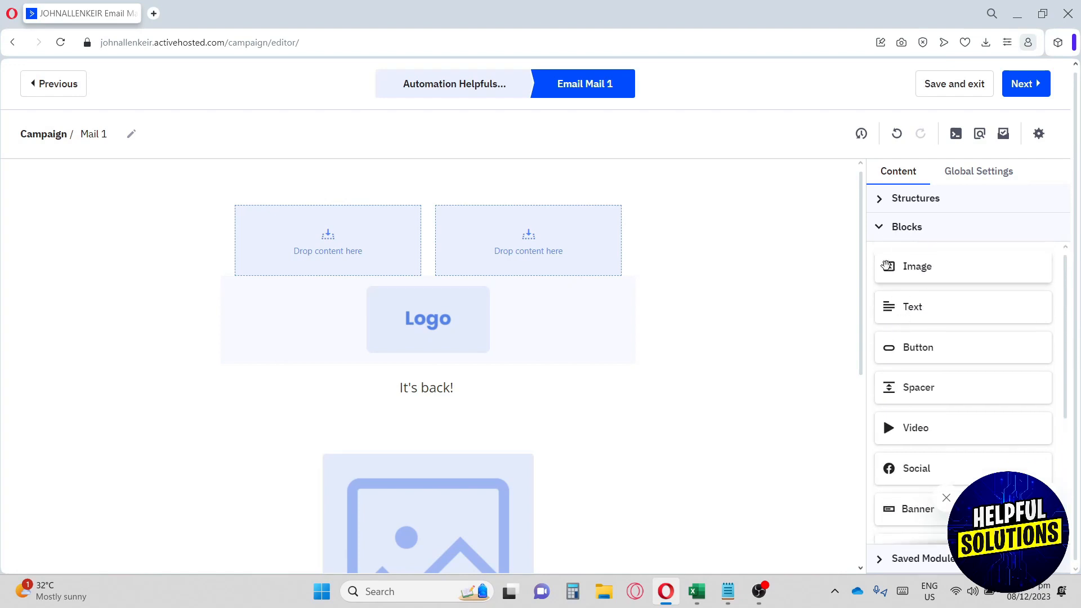
- Check Saved Modules, then drag a Text block between 'It's back!' and the product image
left_click(880, 228)
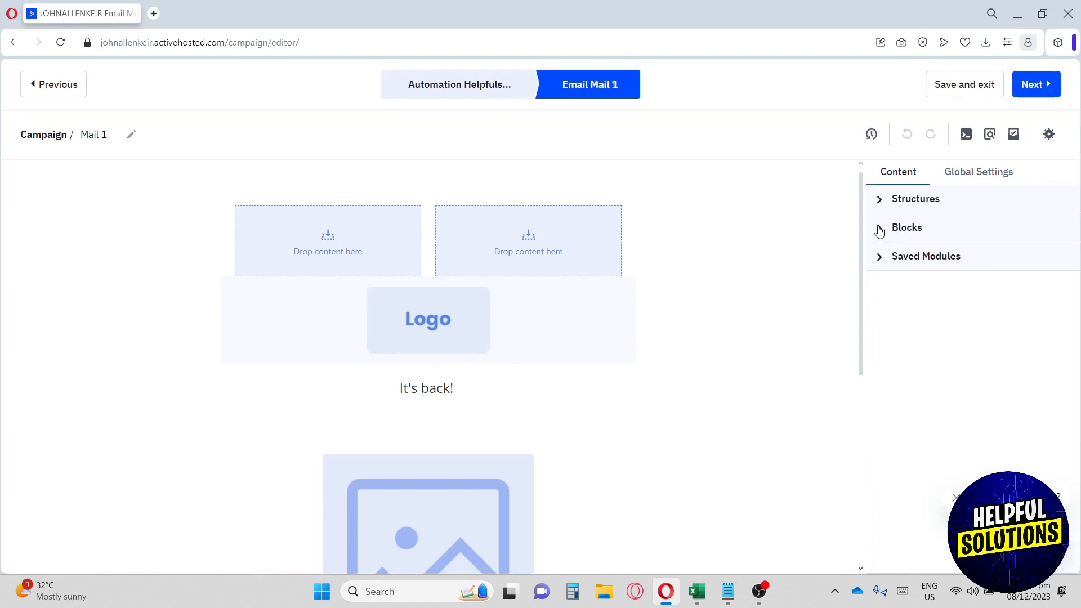
left_click(879, 257)
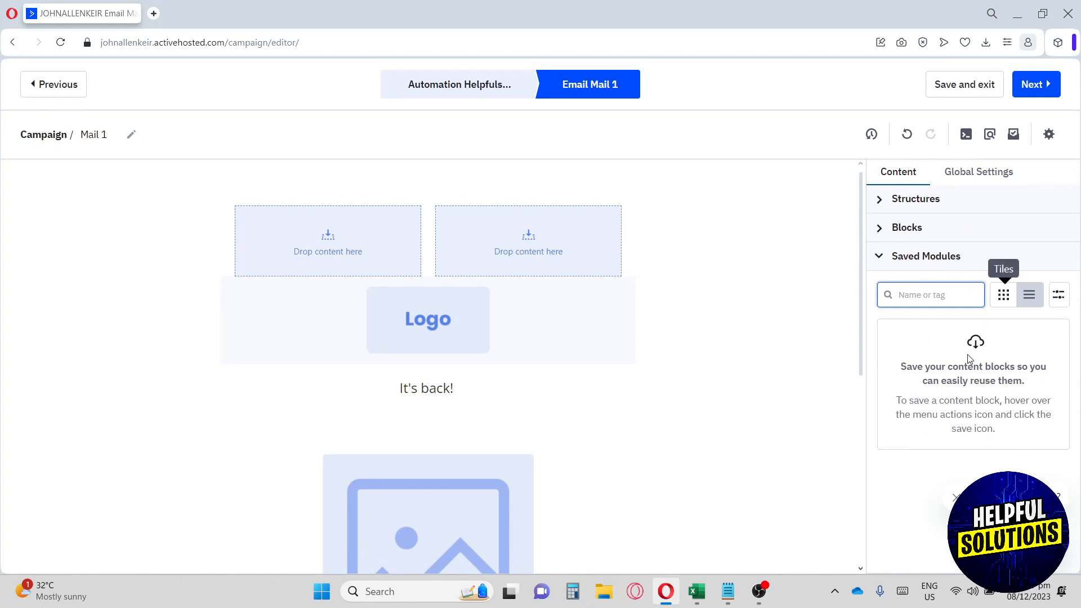
left_click(882, 258)
left_click(880, 228)
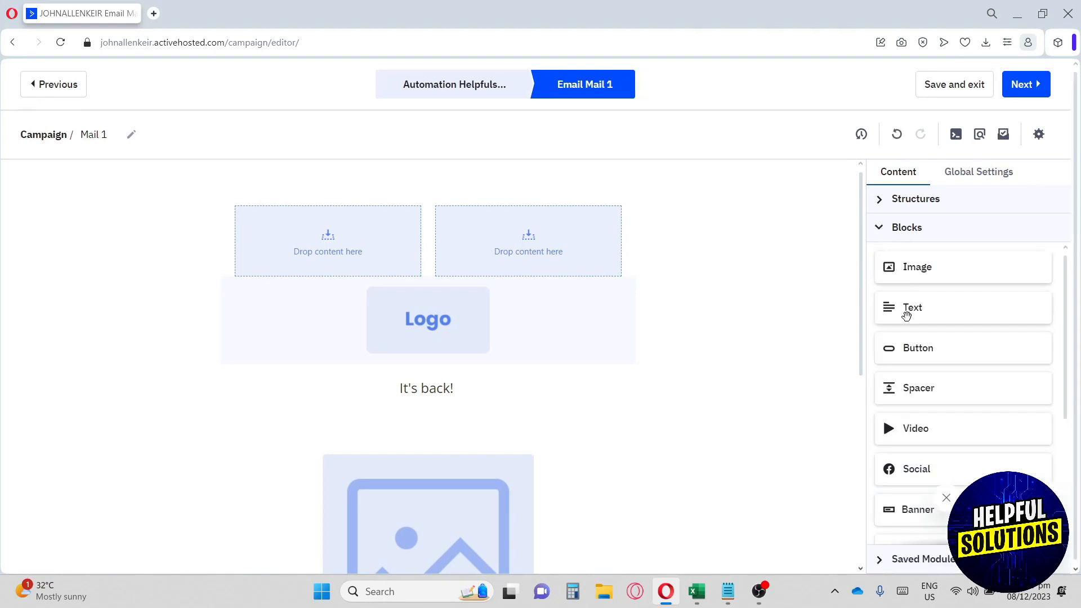
scroll(830, 299, "down", 3)
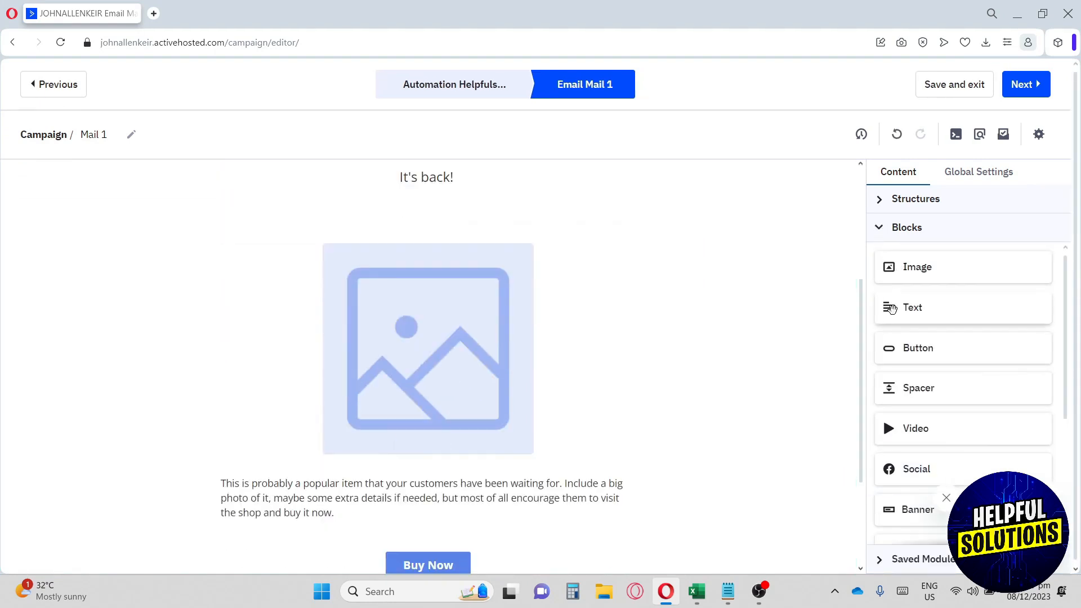
left_click_drag(892, 308, 391, 220)
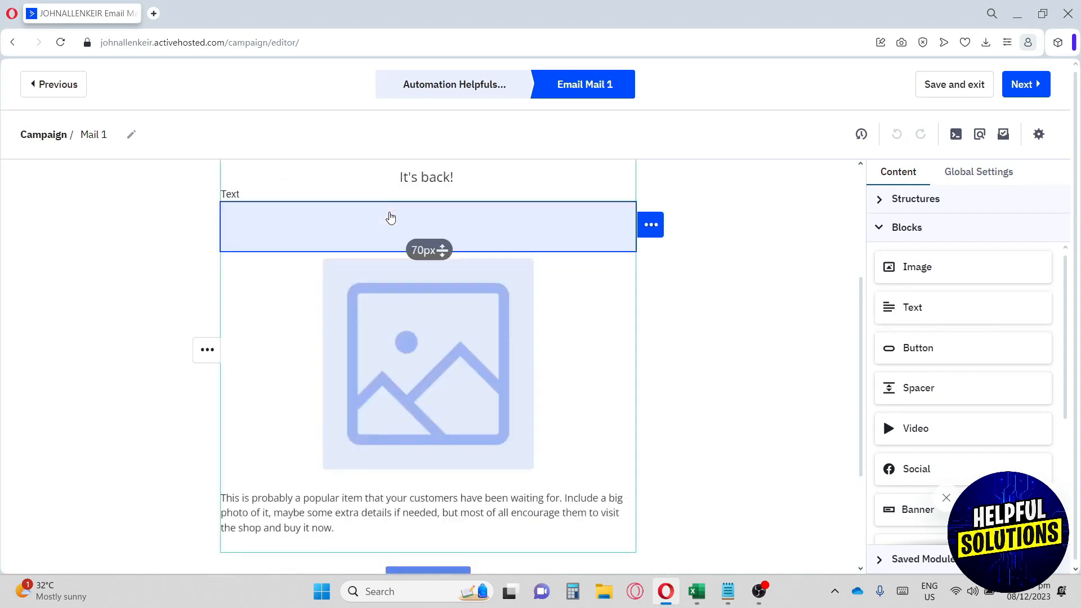
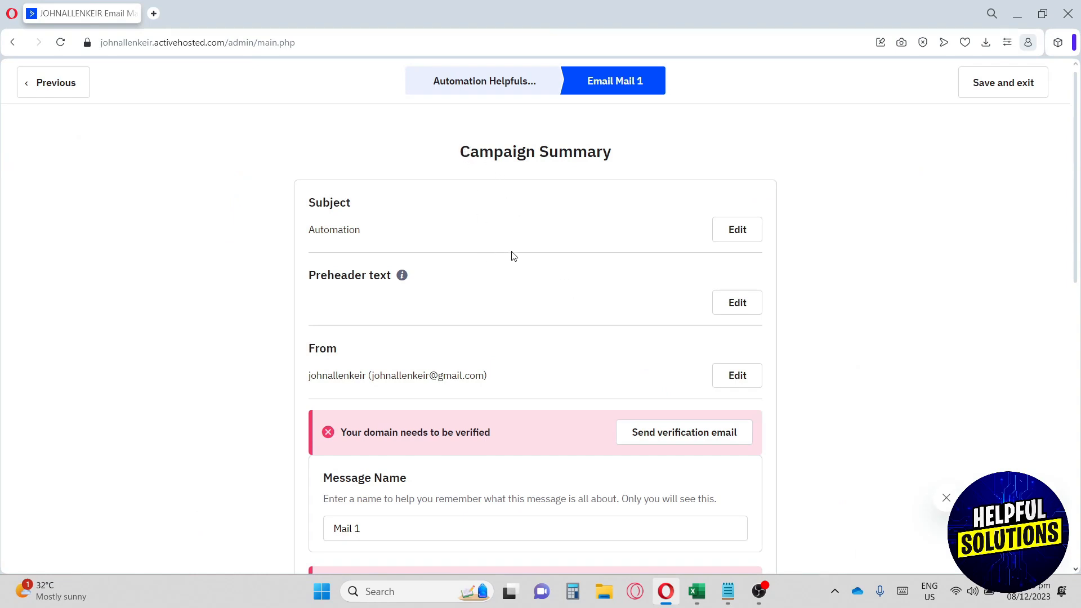
- Review the Mail 1 summary and its domain verification warning, then save and exit
left_click_drag(348, 437, 463, 436)
left_click(469, 436)
scroll(512, 403, "down", 10)
scroll(513, 402, "down", 3)
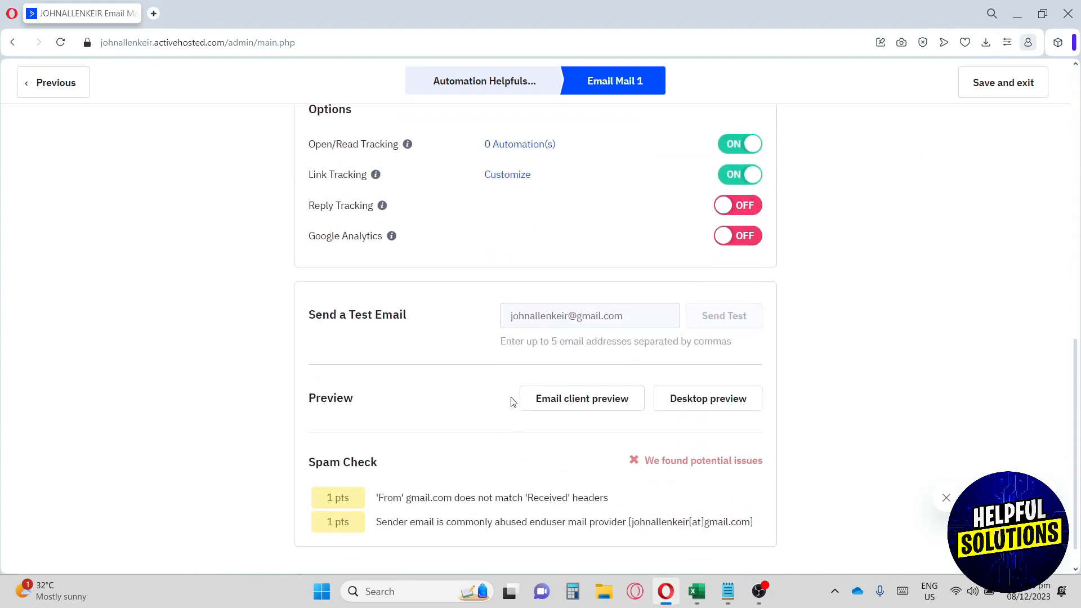
scroll(512, 402, "down", 1)
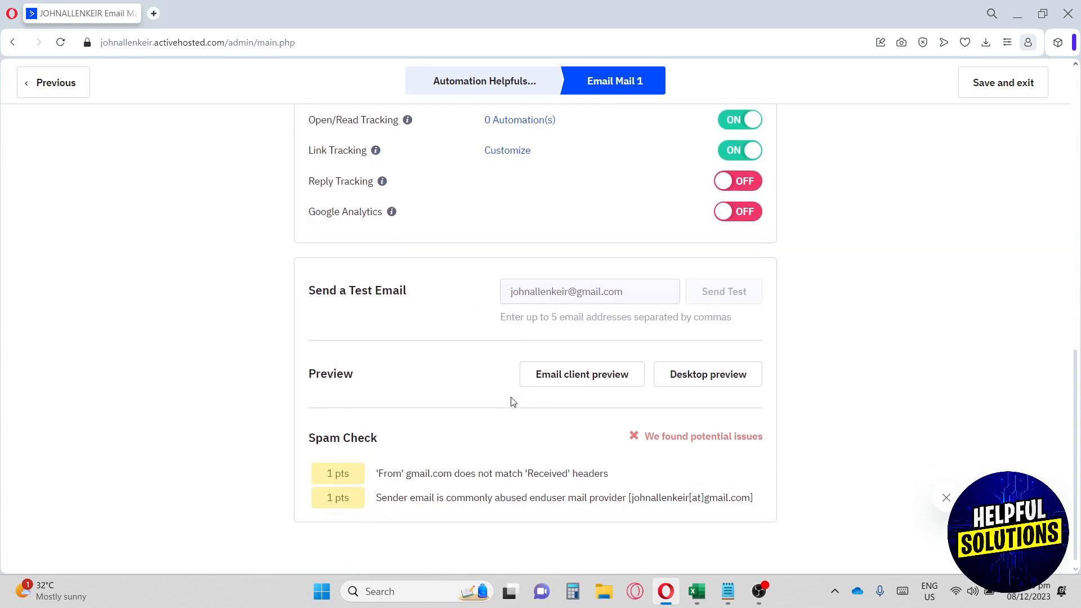
left_click(1010, 87)
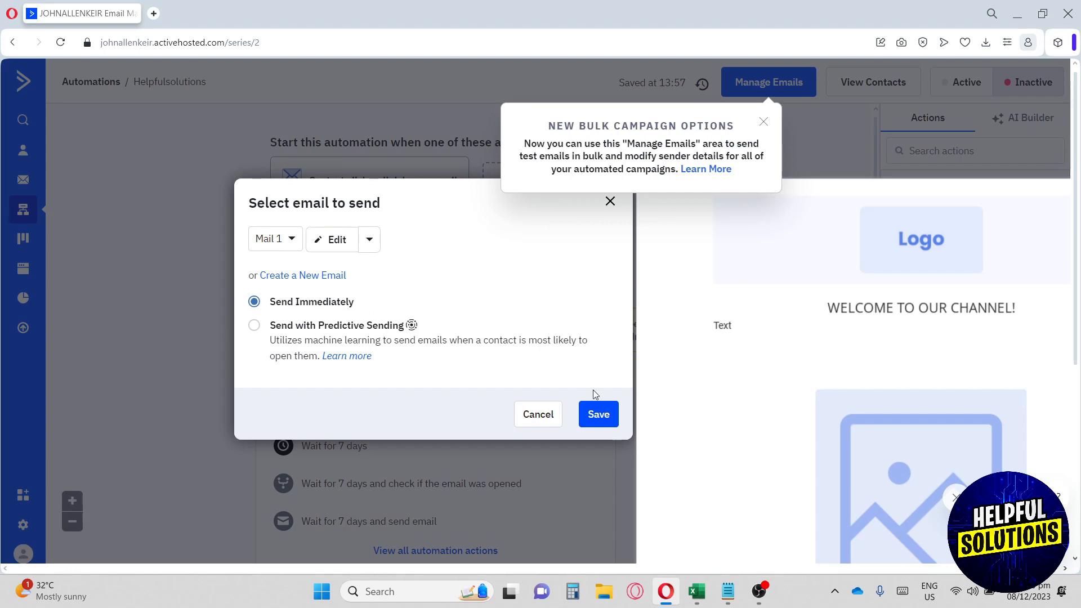
- Confirm Mail 1 as the email to send and dismiss the Bulk Campaign Options announcement
left_click(603, 415)
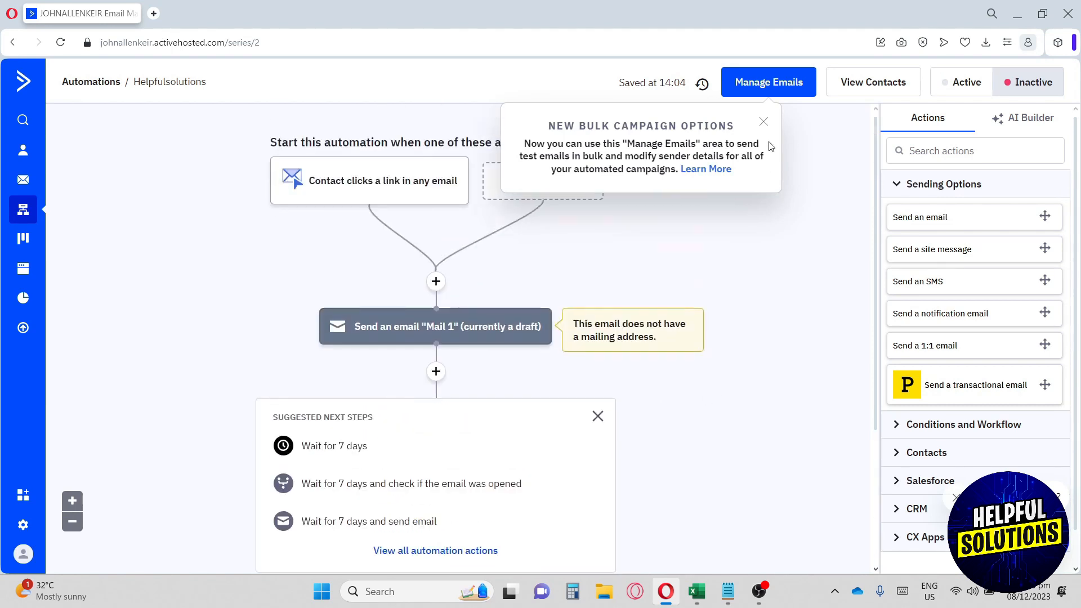
left_click(764, 121)
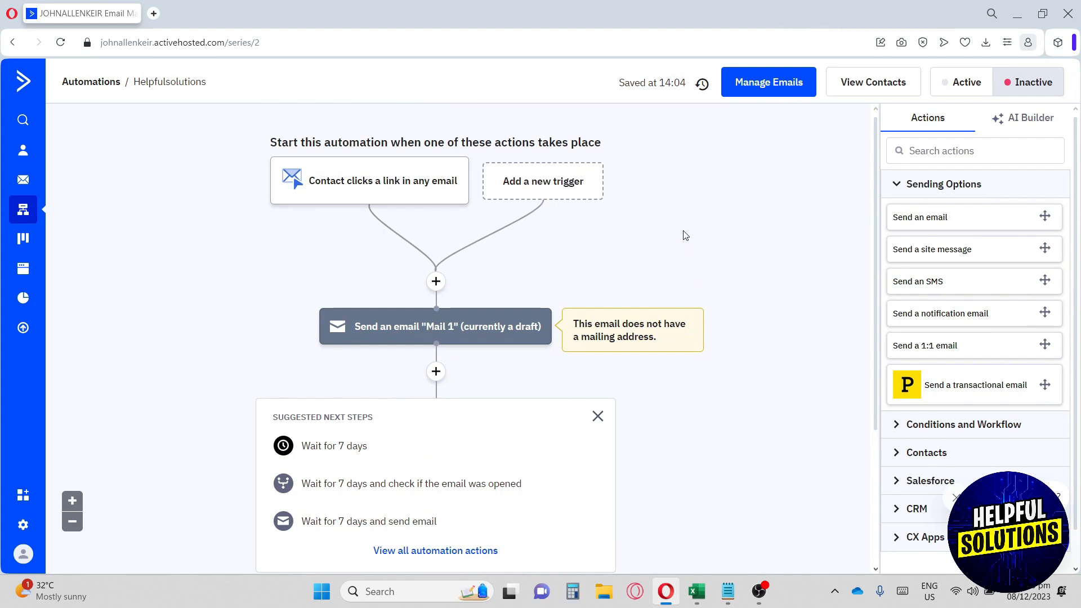
mouse_move(450, 183)
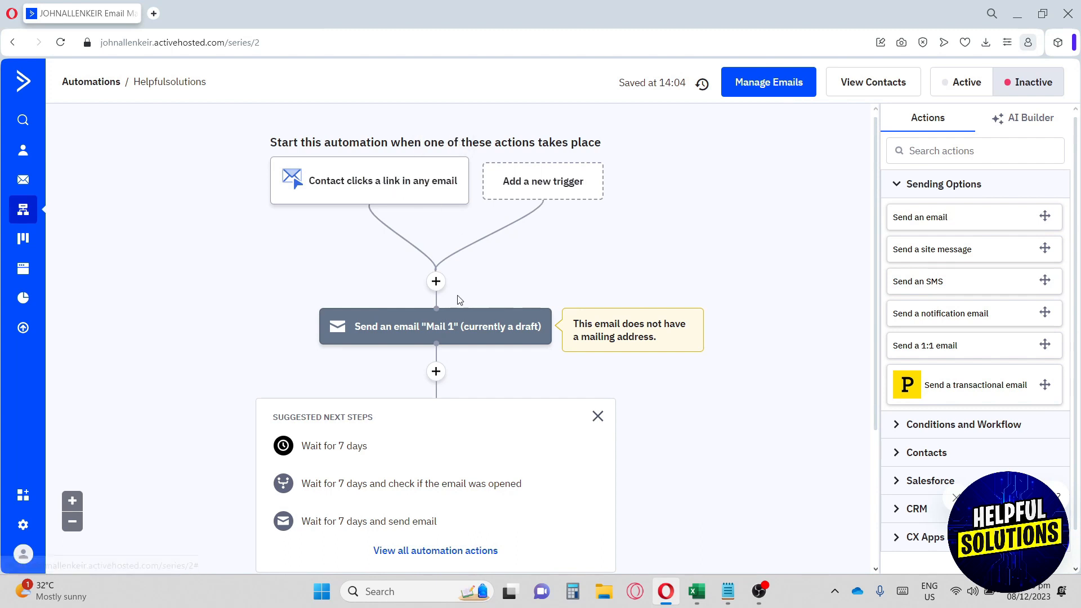
scroll(449, 314, "down", 1)
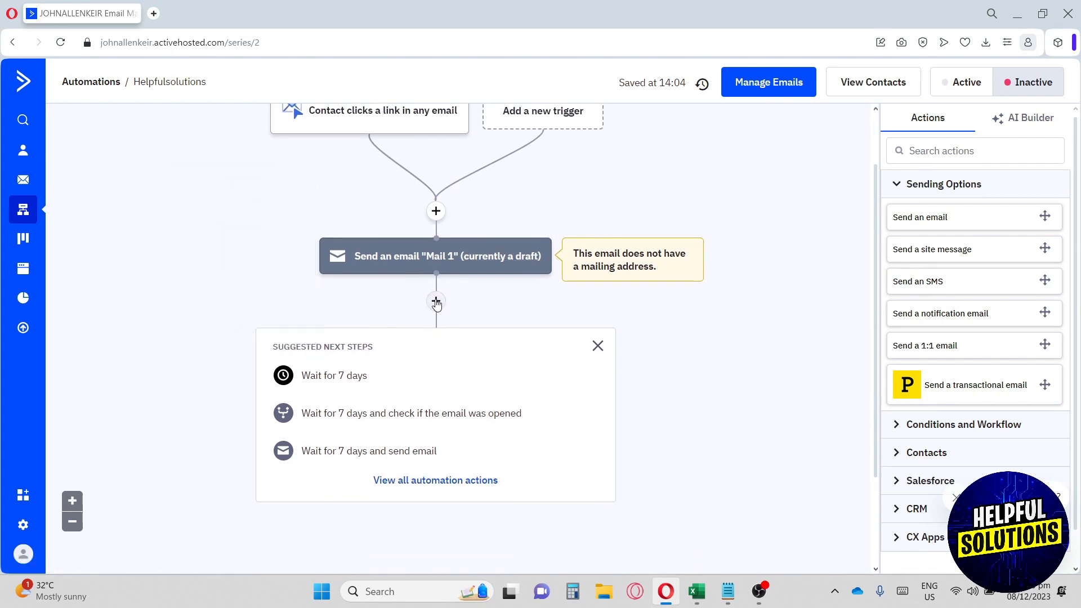
left_click(436, 302)
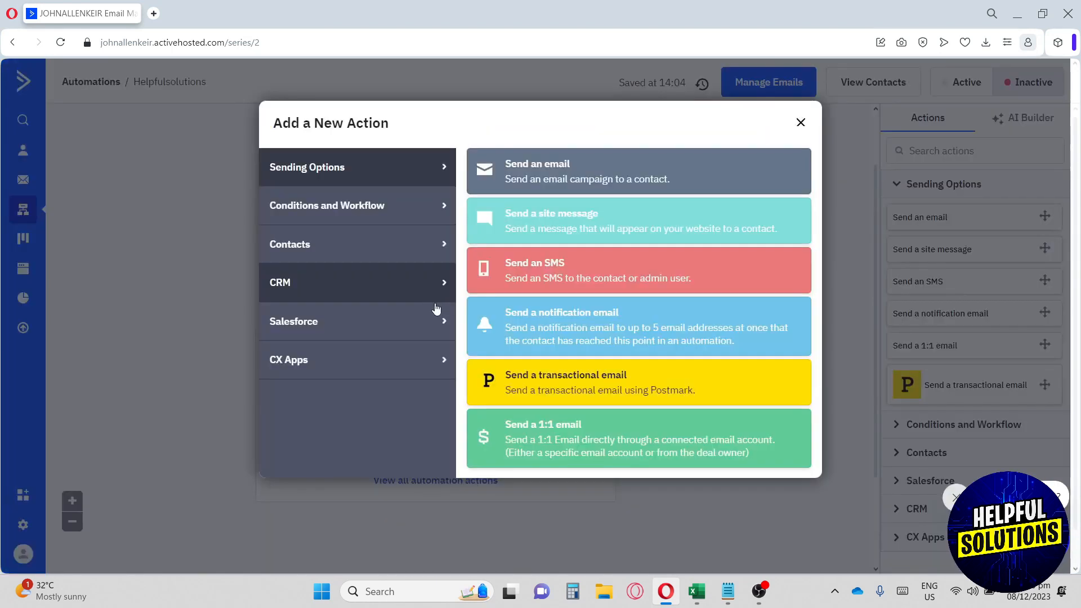
left_click(801, 123)
left_click(434, 302)
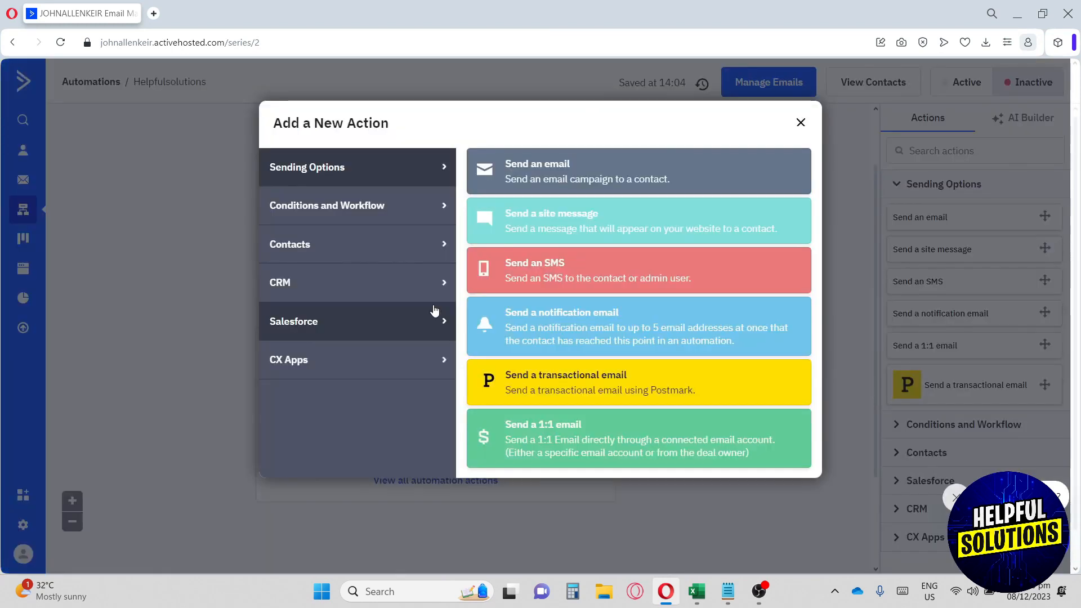
left_click(356, 210)
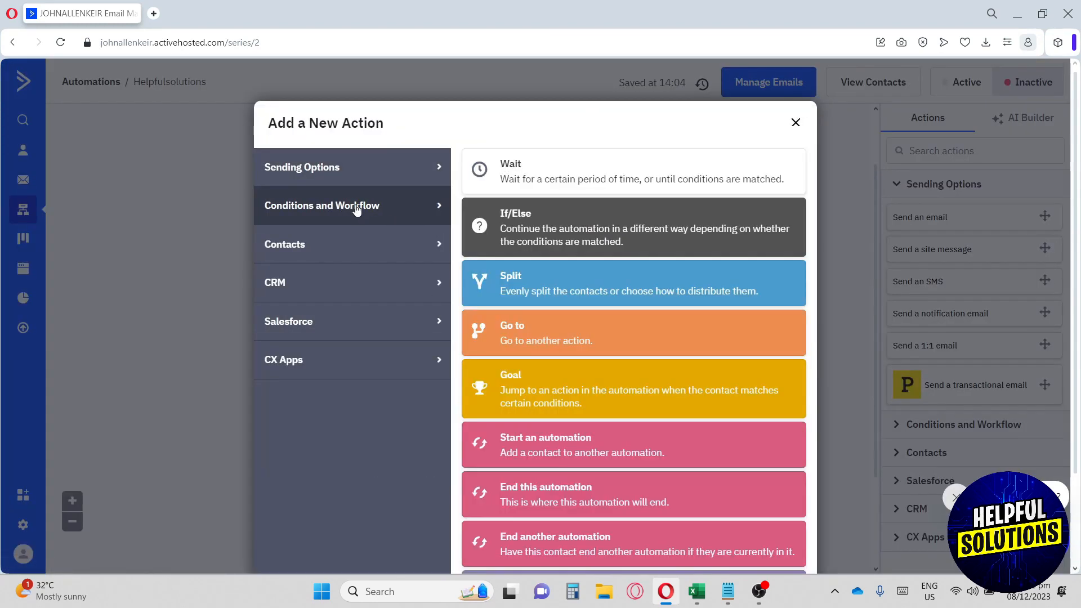
left_click(357, 244)
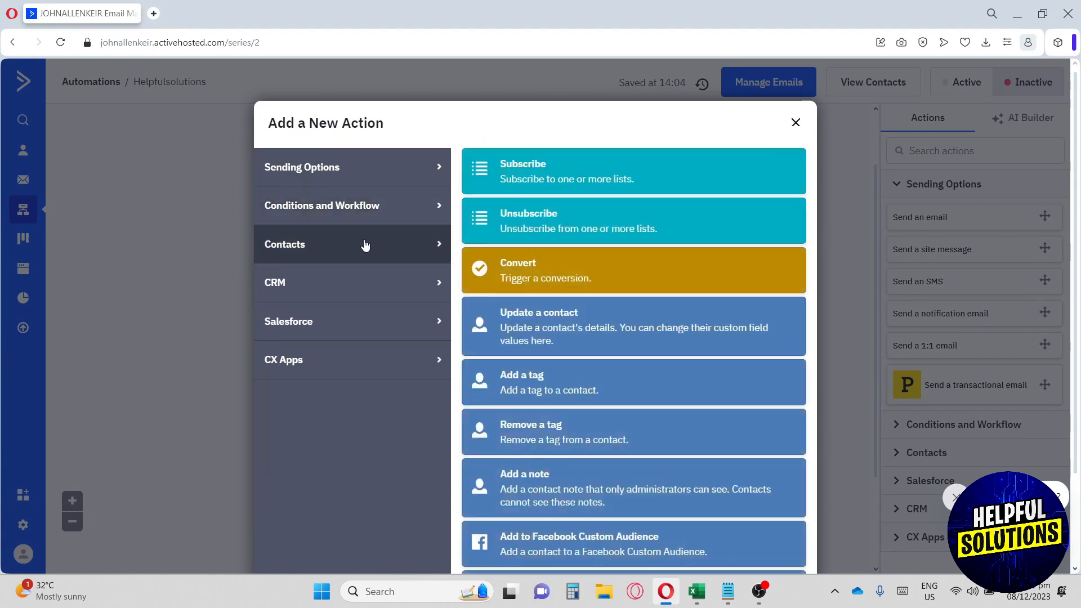
left_click(330, 292)
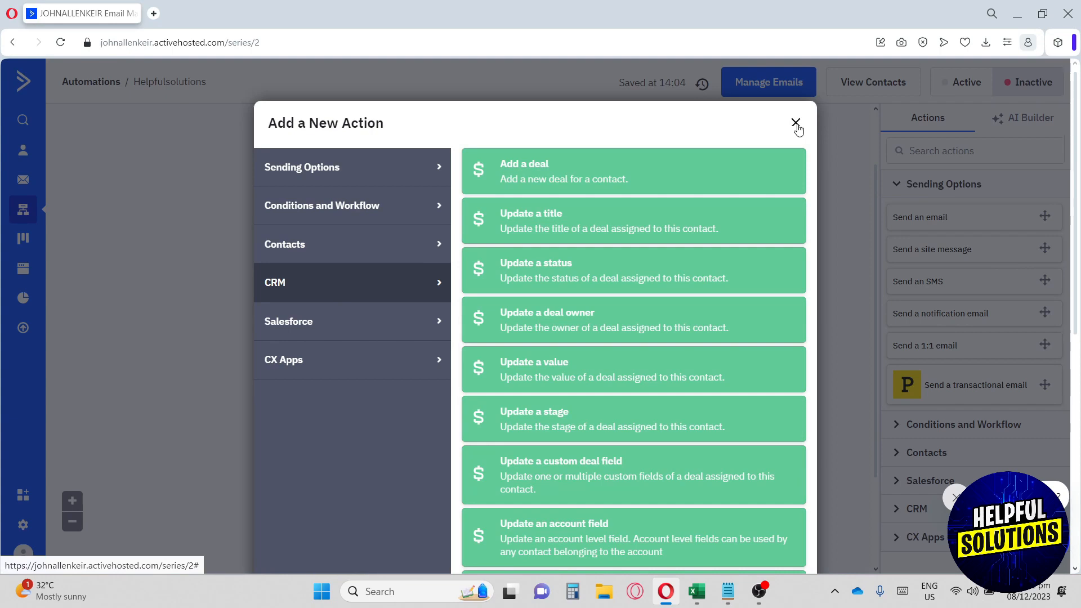
left_click(796, 123)
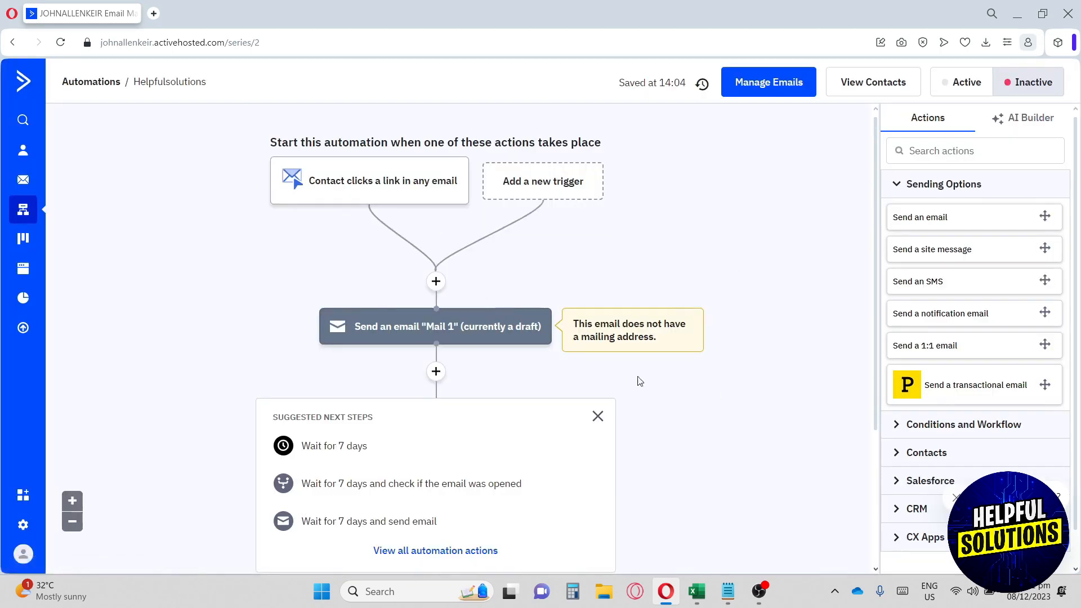
- Dismiss the suggested next steps and switch the side panel to AI Builder
scroll(708, 349, "down", 2)
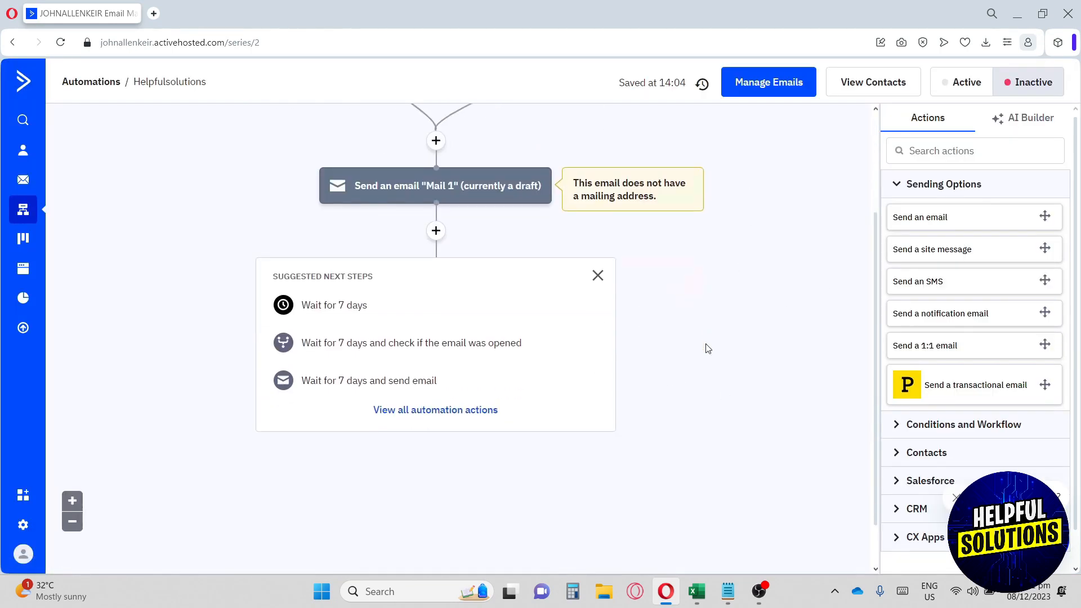
scroll(708, 348, "up", 2)
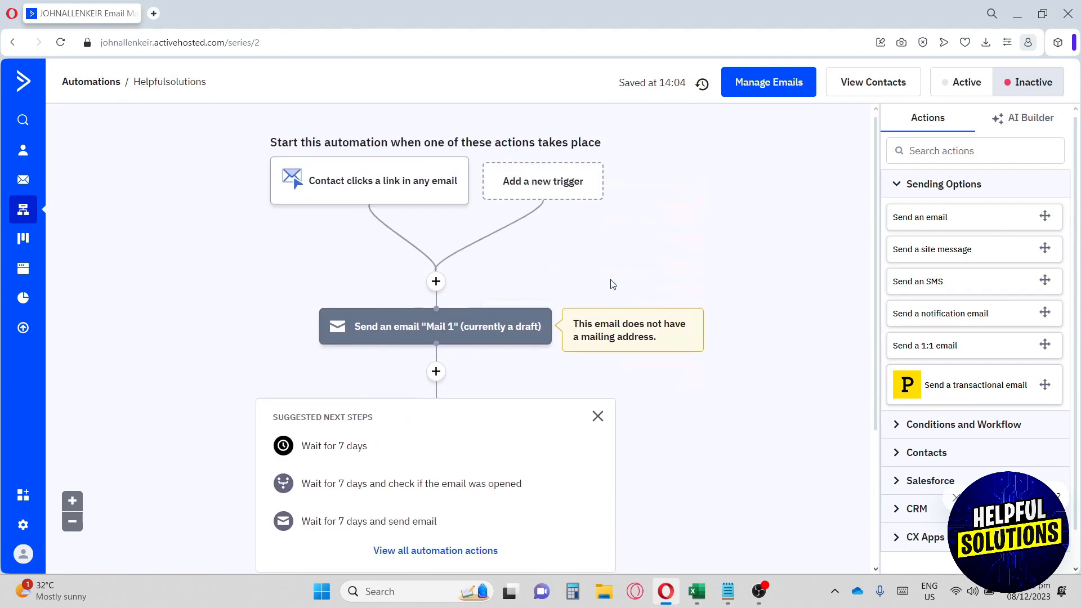
left_click(597, 416)
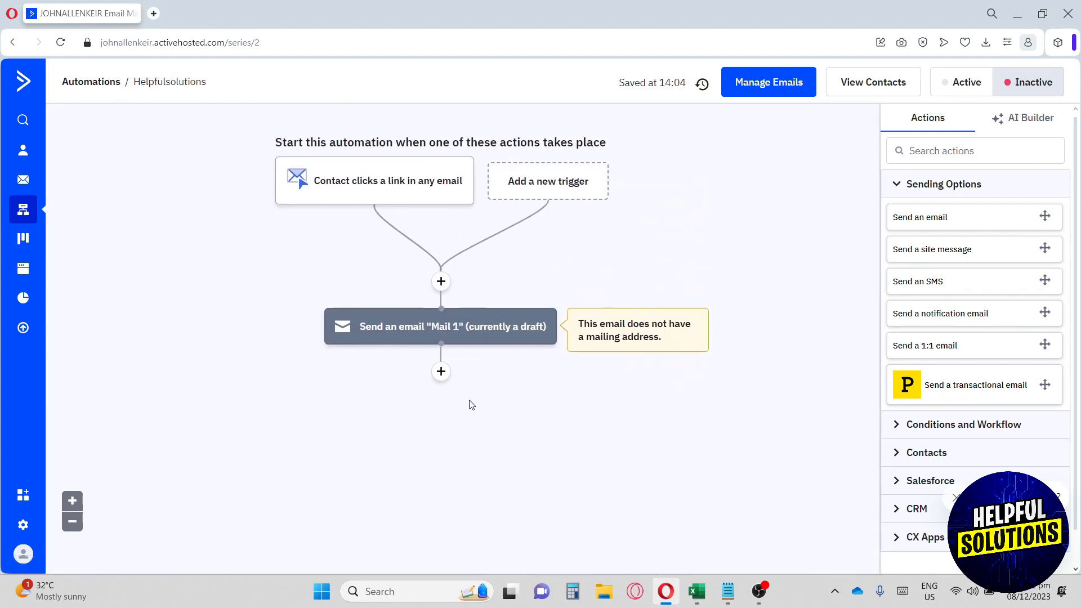
left_click(1022, 132)
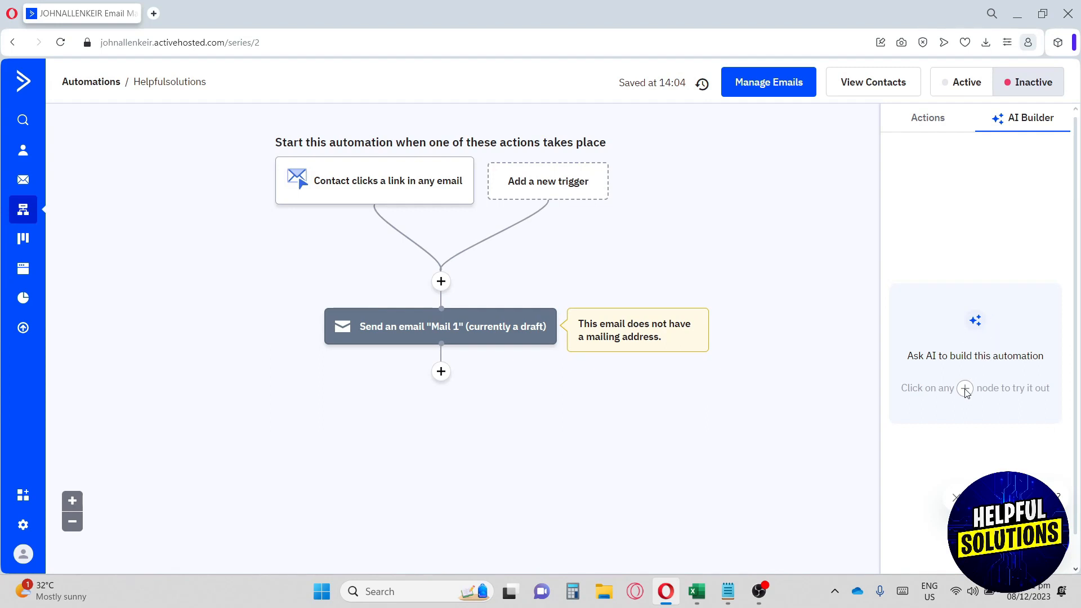
- Check the automation's emails in Manage Emails, then go to the Deals area
left_click(761, 92)
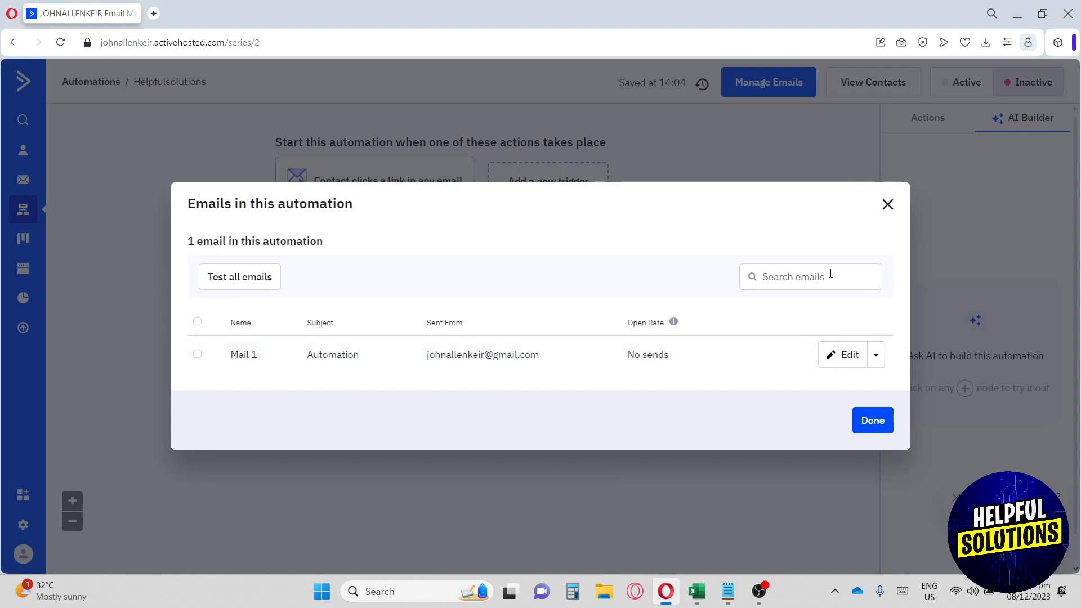
left_click(888, 204)
left_click(24, 250)
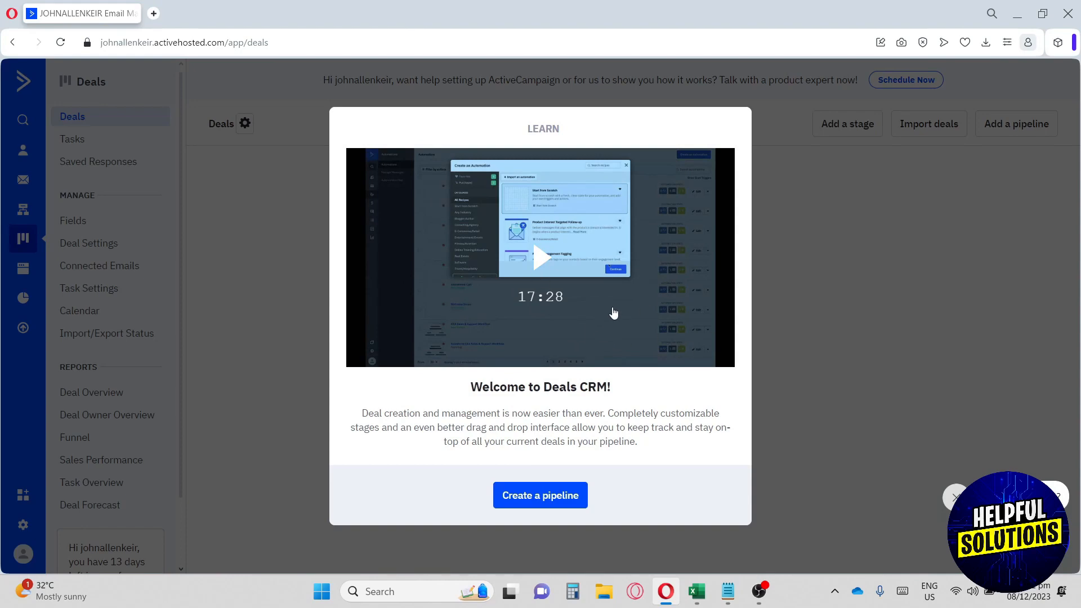
- Create a new deals pipeline named 'helpsolution' with USD as its currency
left_click(563, 502)
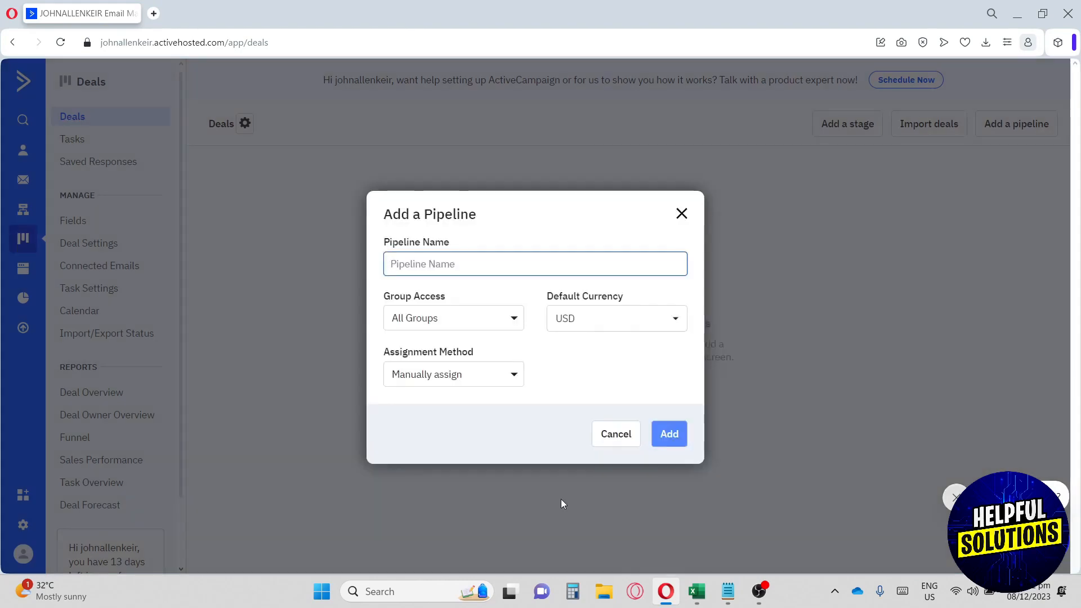
type("help")
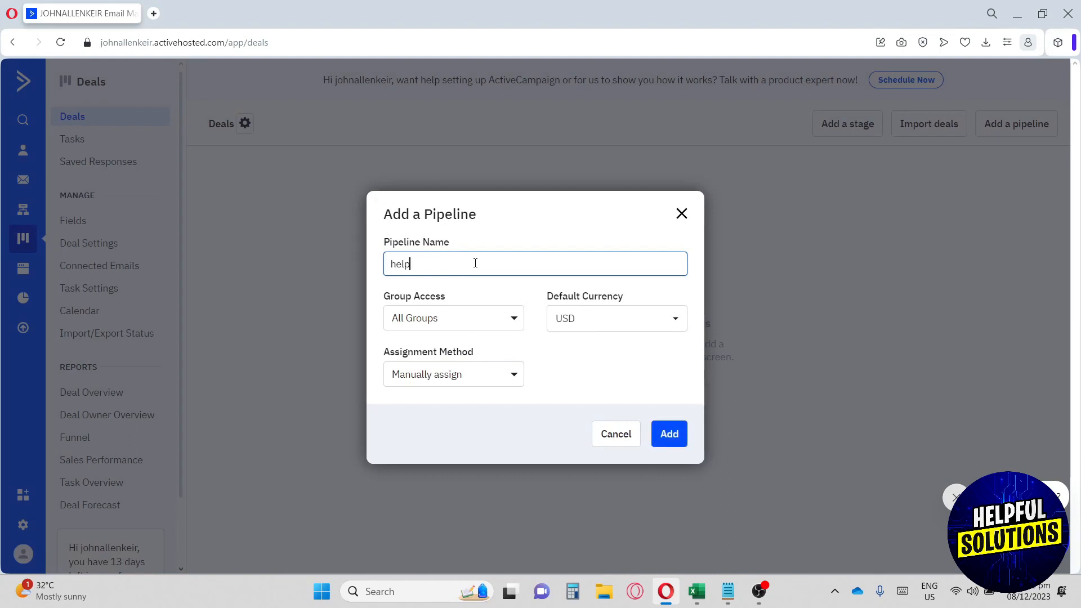
type("solution")
left_click(602, 325)
left_click(603, 325)
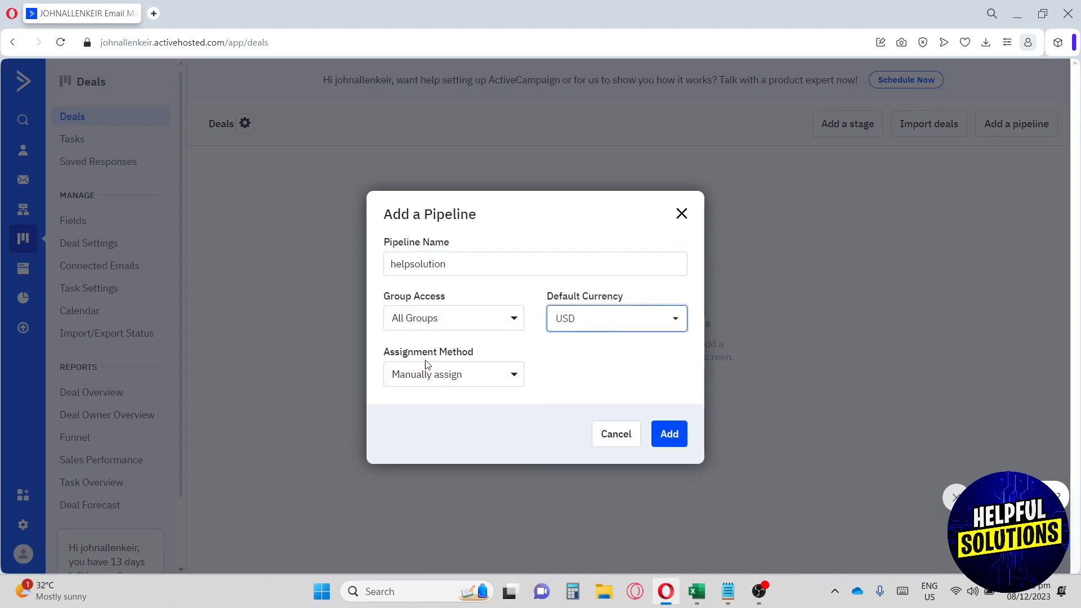
left_click(669, 434)
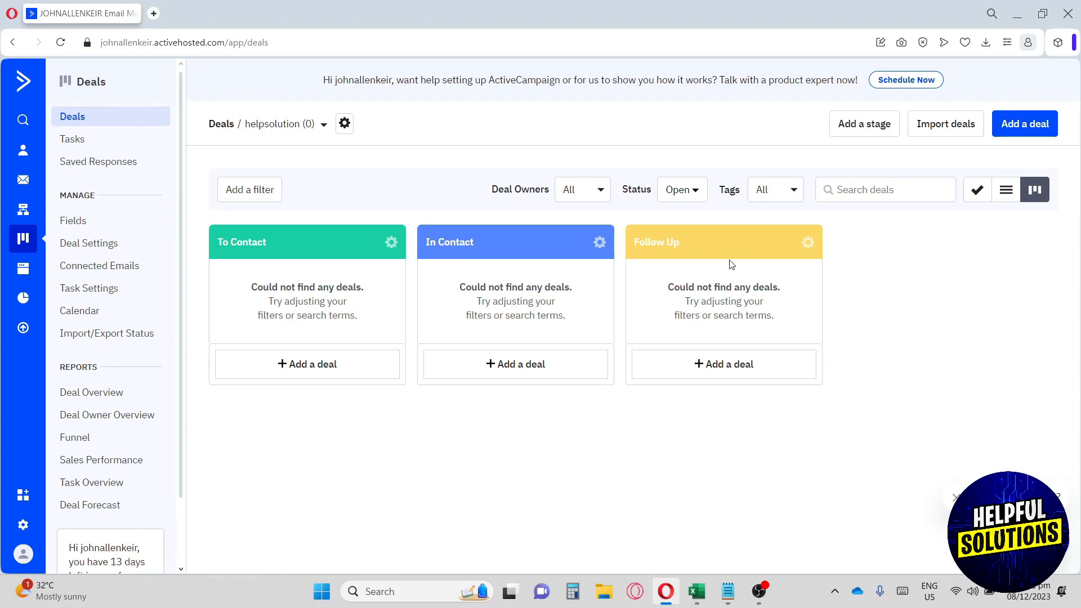
- Add a pink 'Pending' stage to the helpsolution pipeline and show deals as a list
left_click(856, 127)
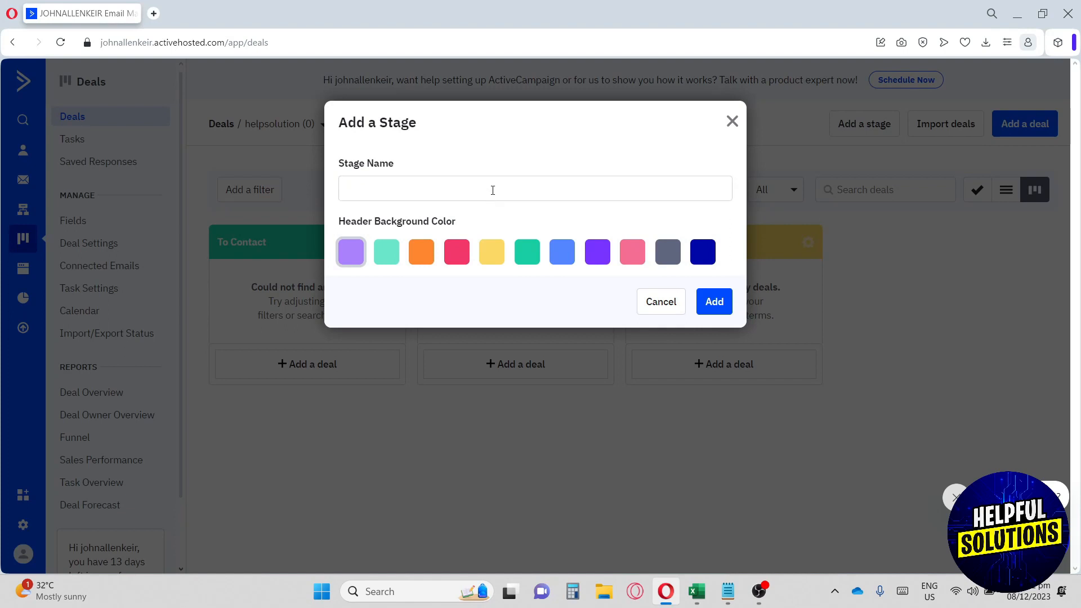
type("Pending")
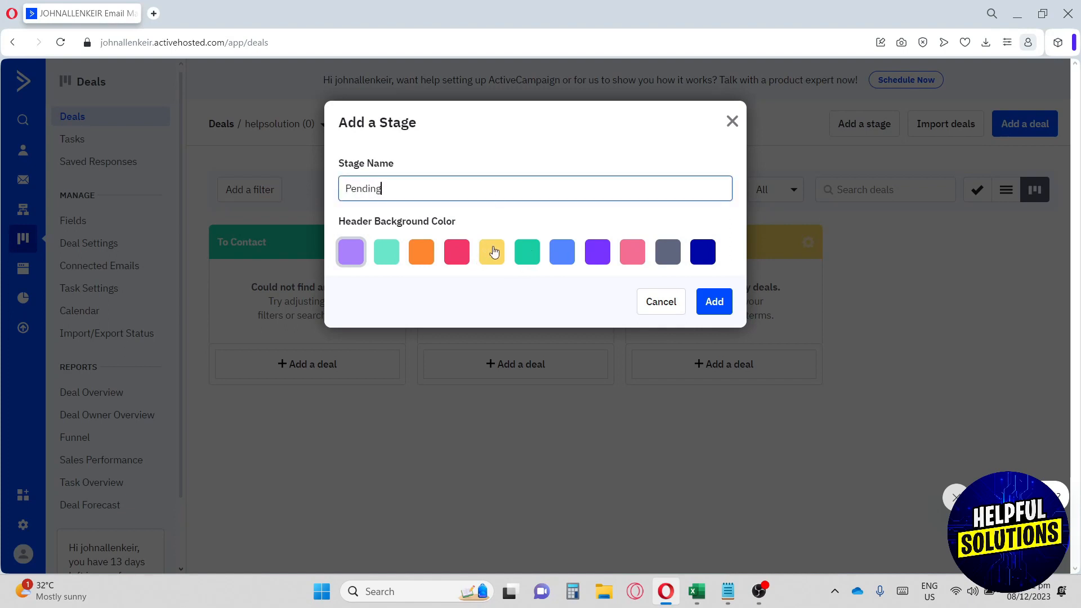
left_click(638, 259)
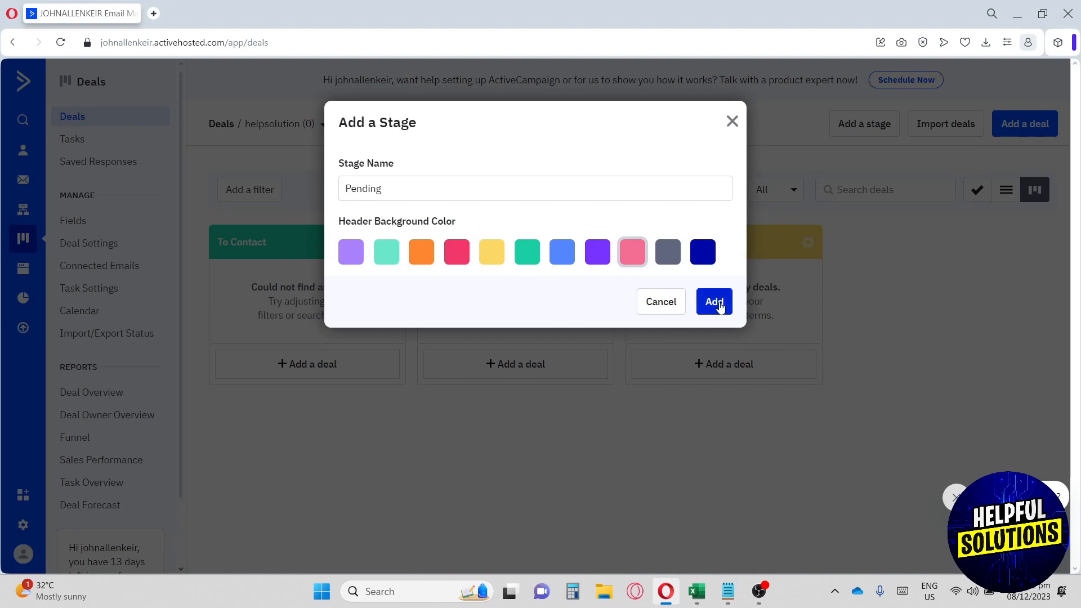
left_click(715, 303)
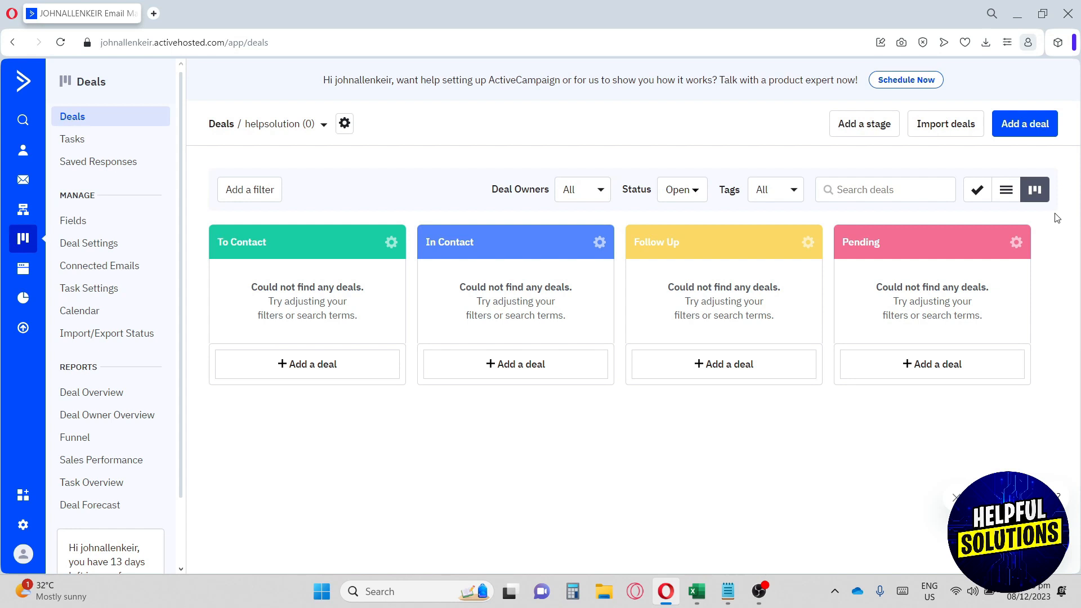
left_click(1008, 191)
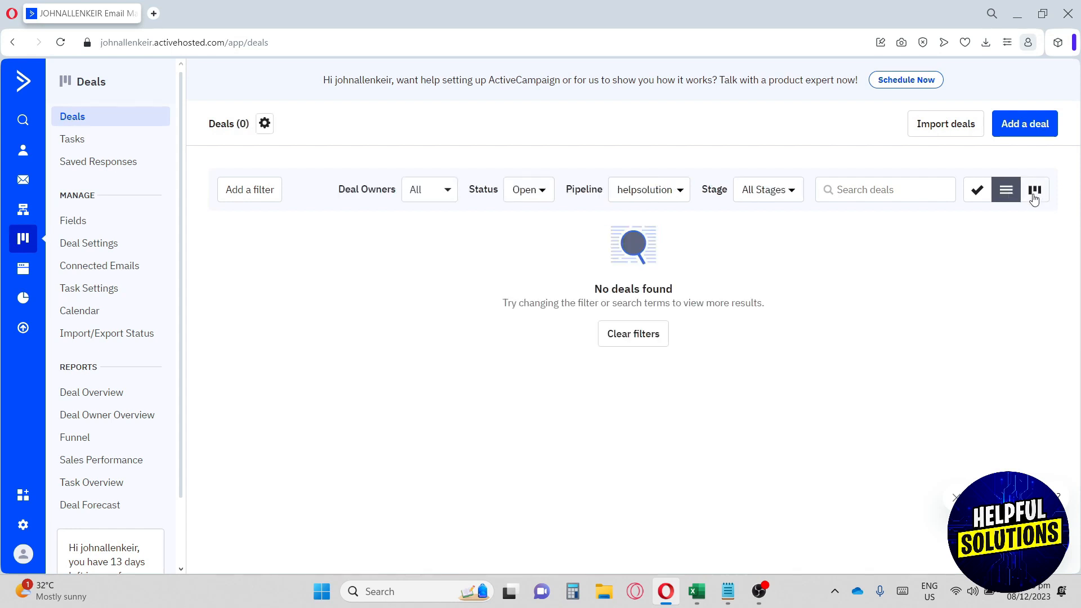
- Switch deals to the tasks view, then visit the Website forms and Reports areas
left_click(978, 190)
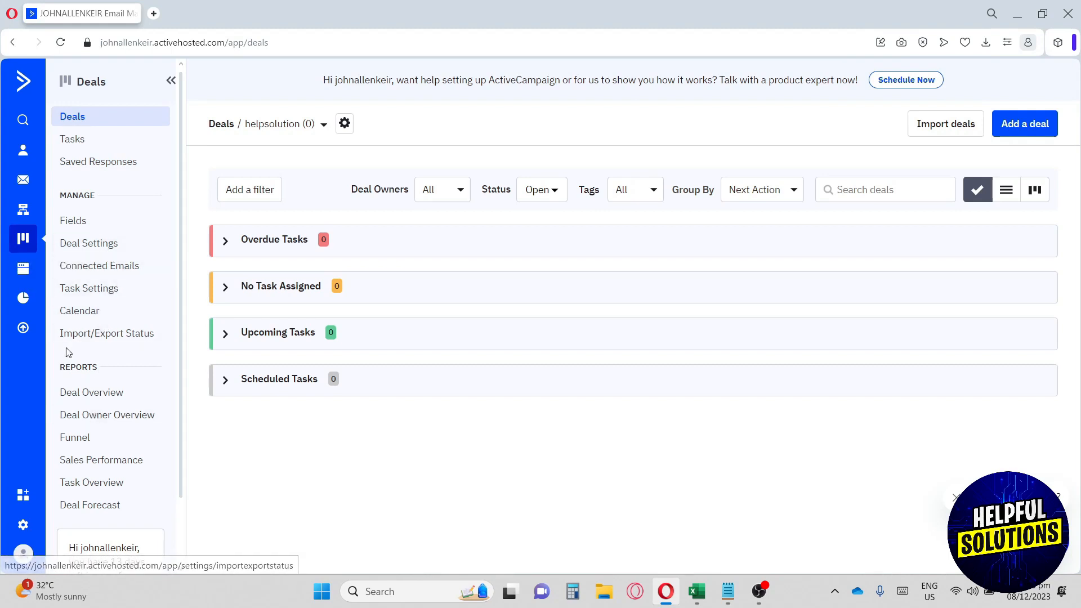
left_click(20, 269)
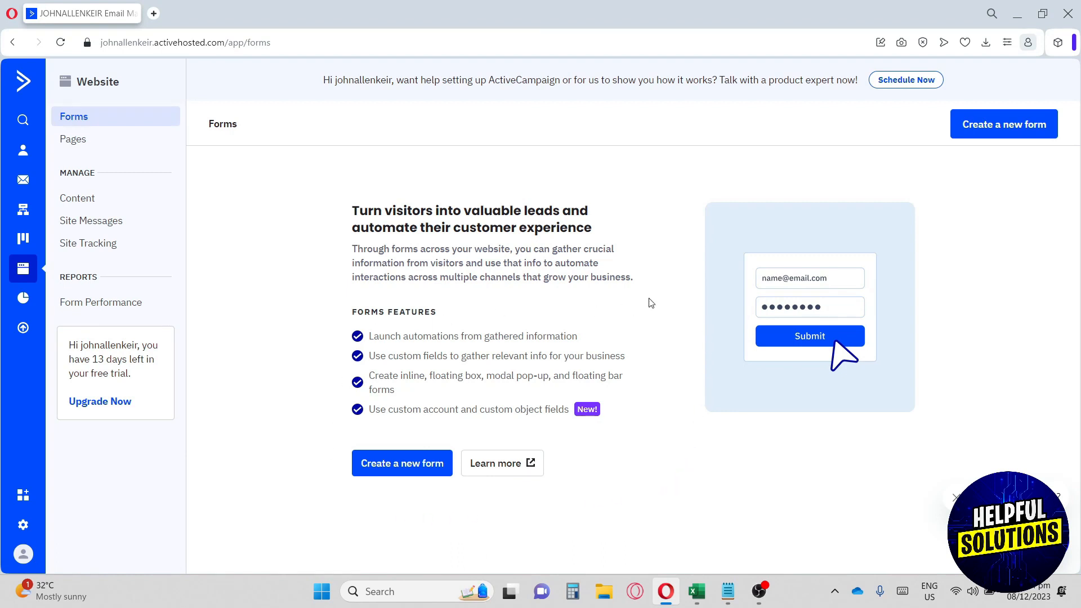
left_click(23, 307)
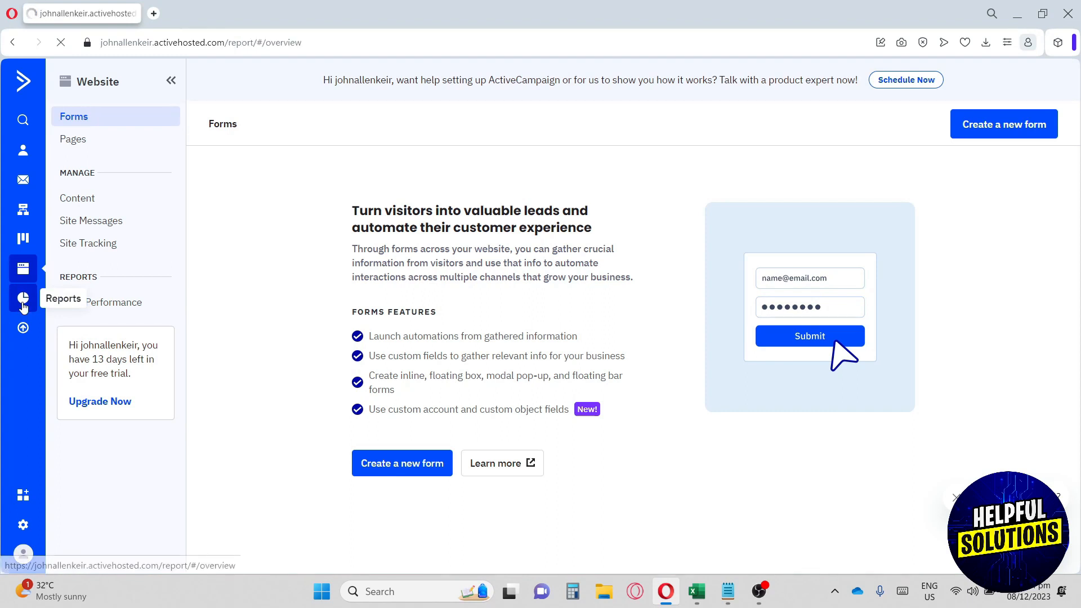